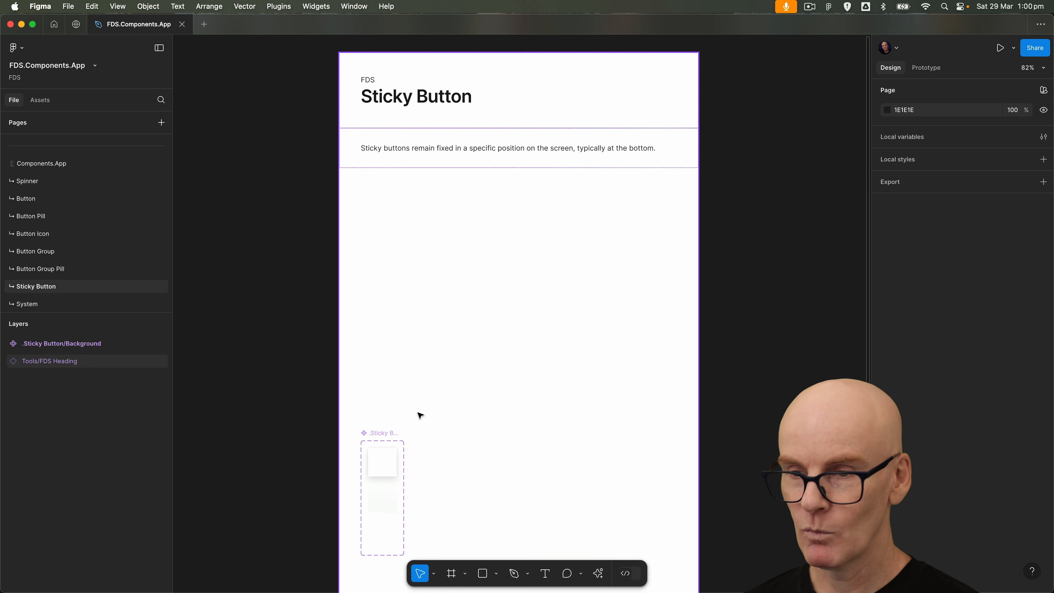
Examine the Surface, Gradient Blur and None variants of the .Sticky Button/Background component, including the Blur and Gradient Mask layers
left_click(371, 435)
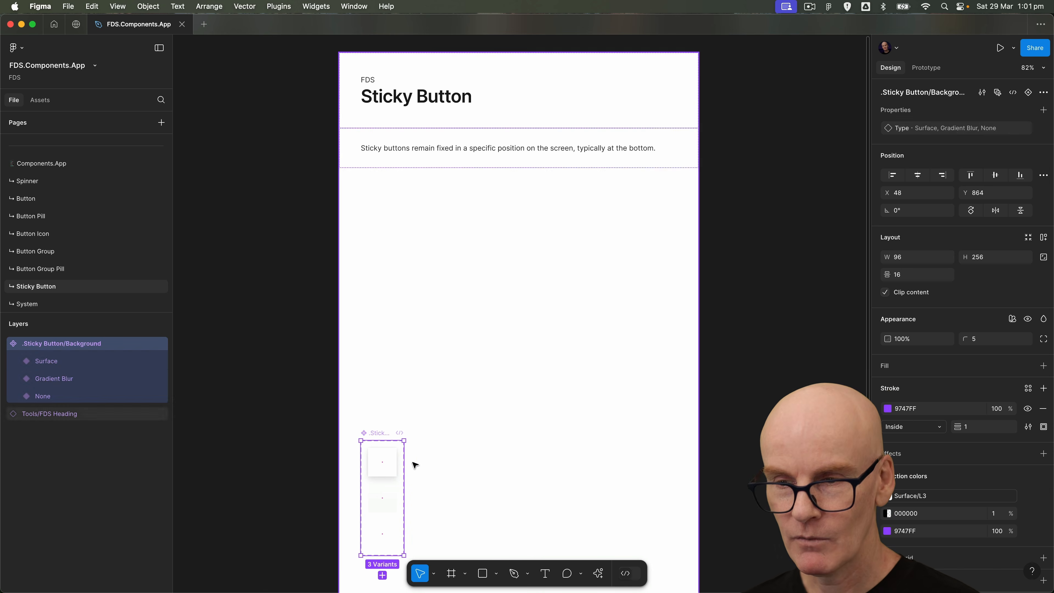
left_click(391, 463)
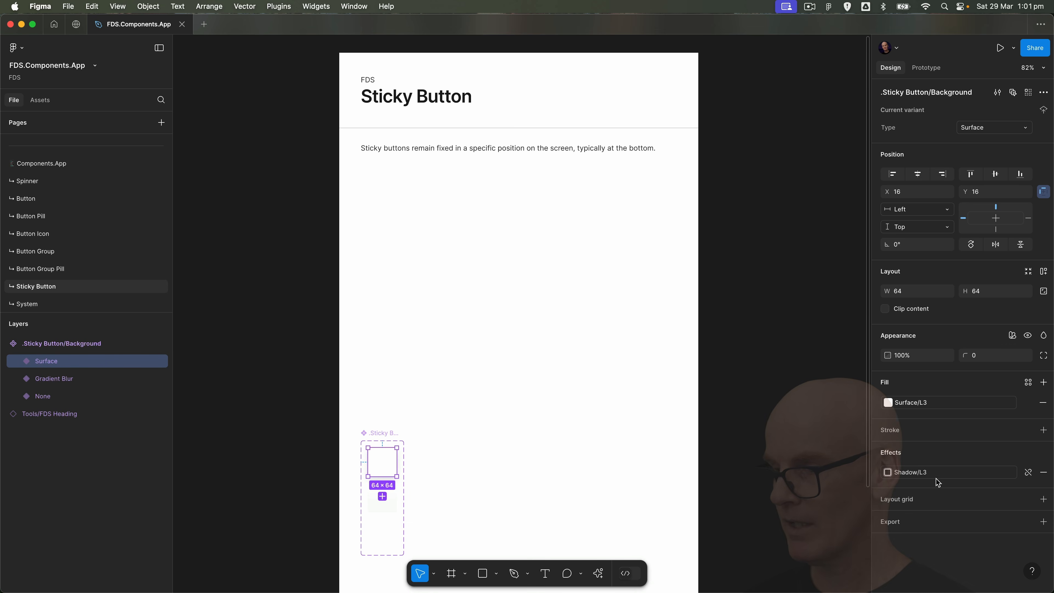
left_click(393, 494)
left_click(16, 381)
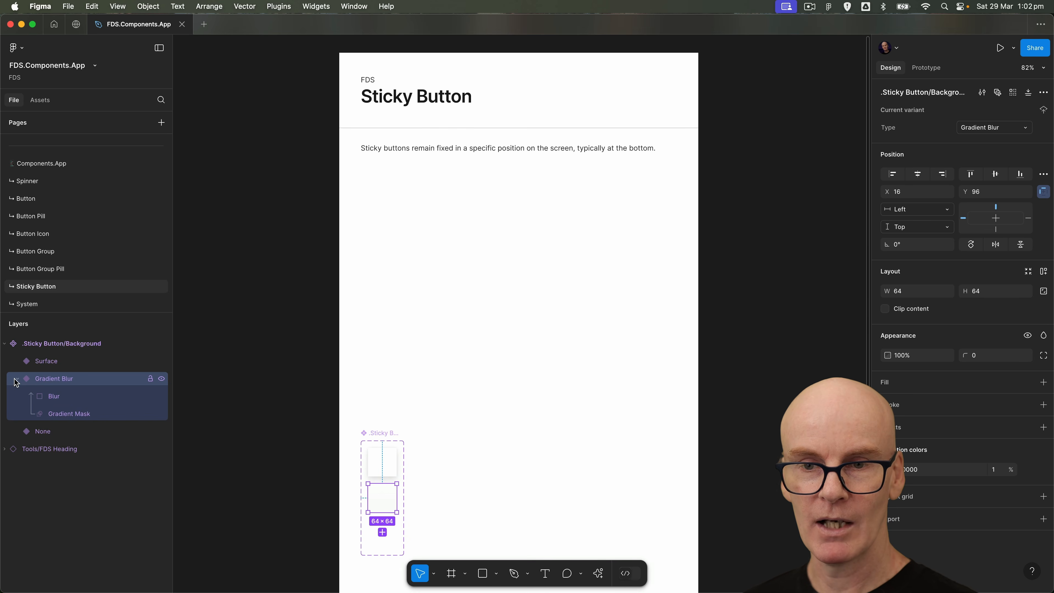
left_click(47, 397)
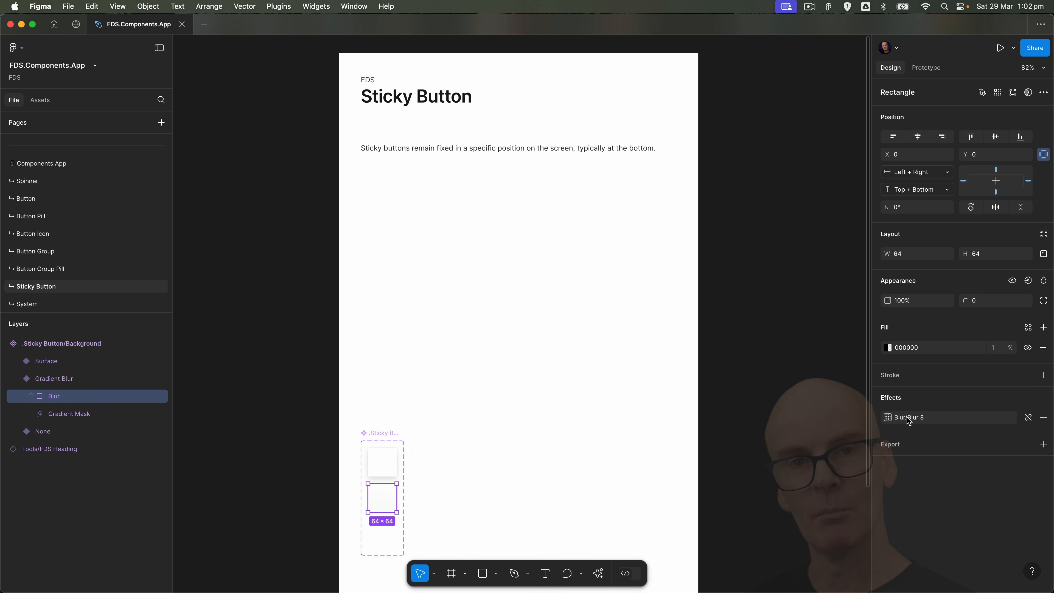
left_click(70, 414)
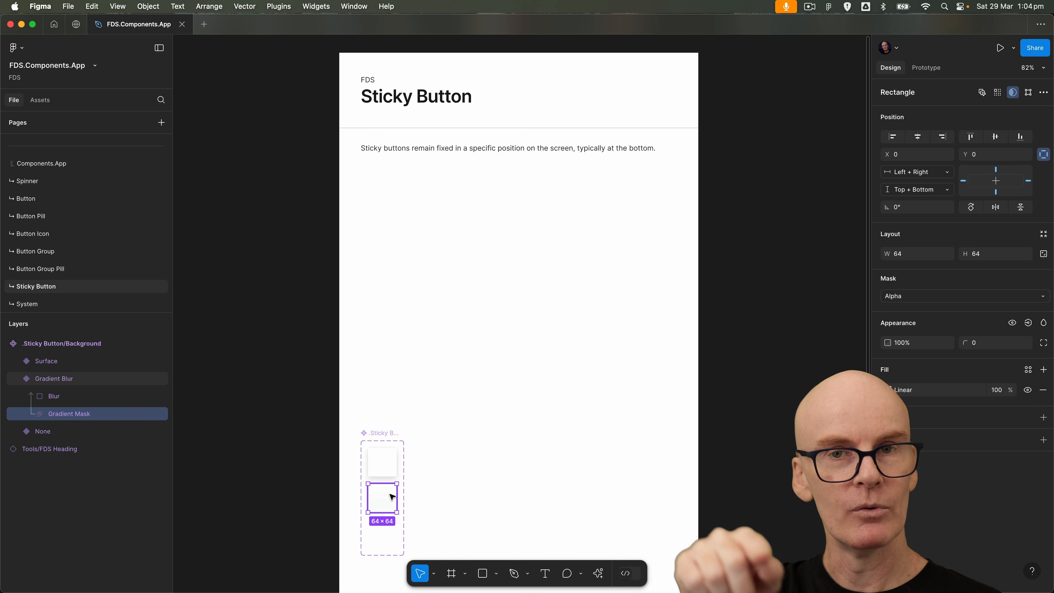
left_click(385, 539)
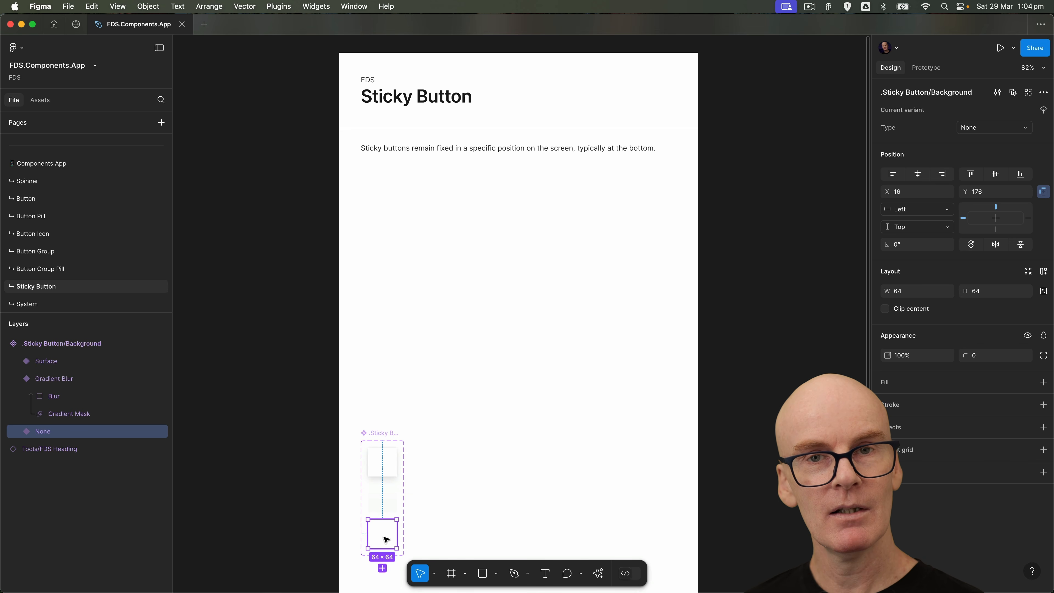
Inspect the .Home Indicator component set on the System page and return to the Sticky Button page
left_click(49, 305)
left_click(403, 199)
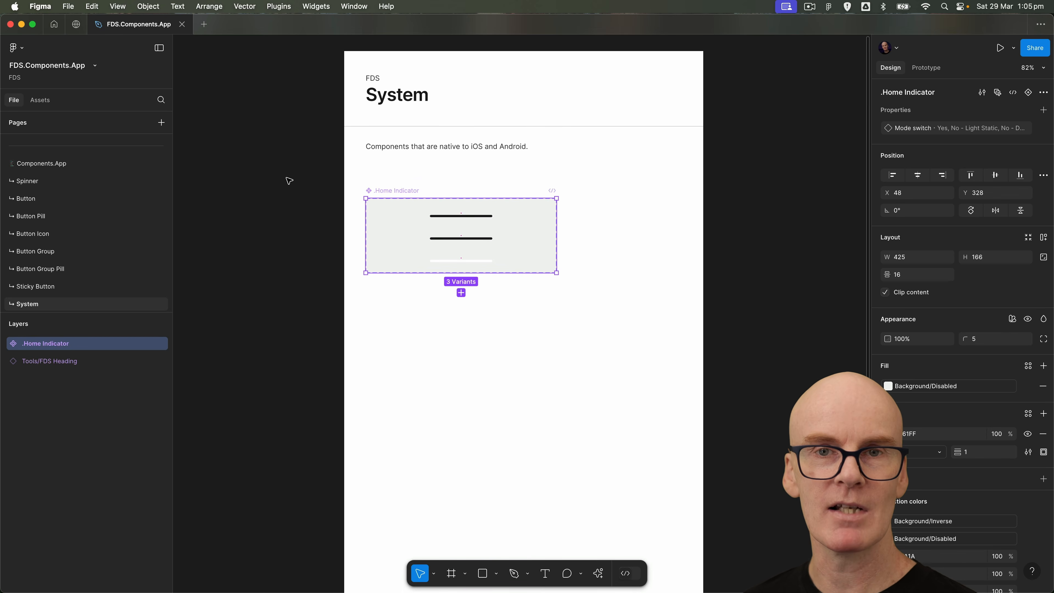
left_click(92, 287)
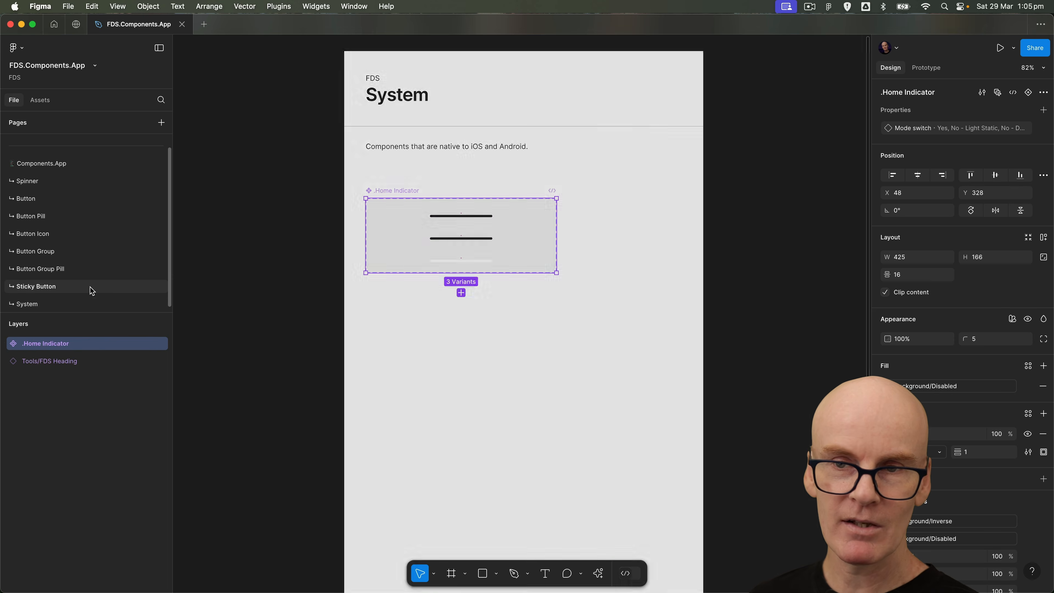
Insert a Button instance from this file's components below the page description and duplicate it into a vertical stack of three
left_click(38, 100)
left_click(45, 160)
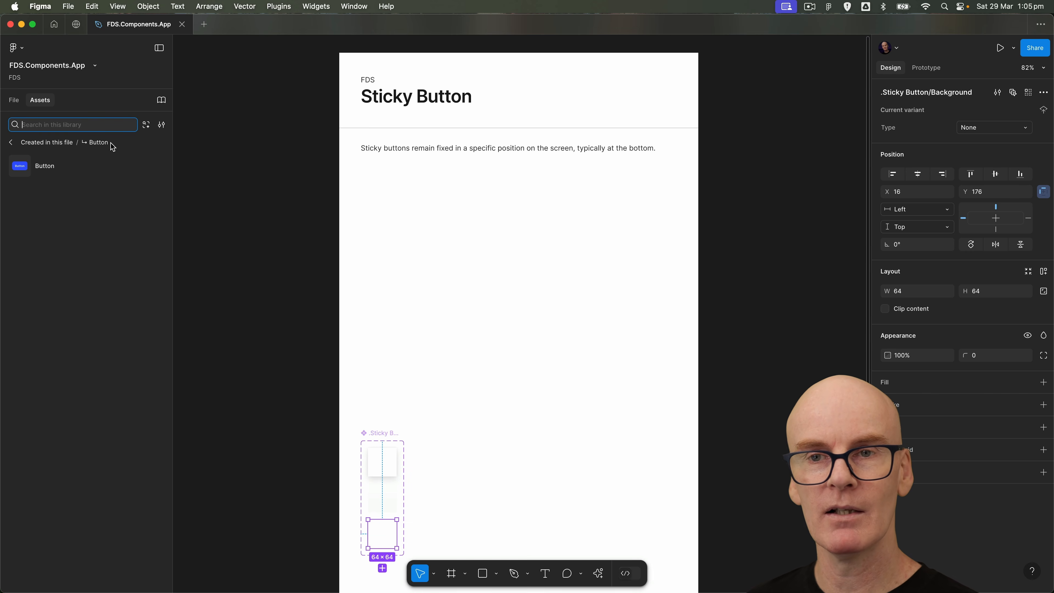
left_click_drag(22, 166, 379, 235)
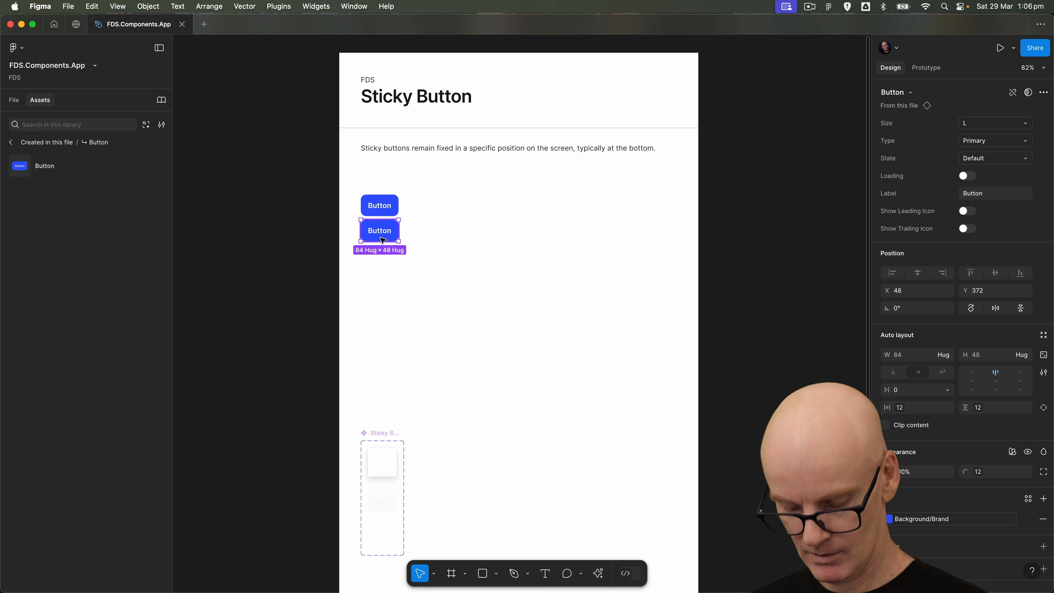
key("super+d")
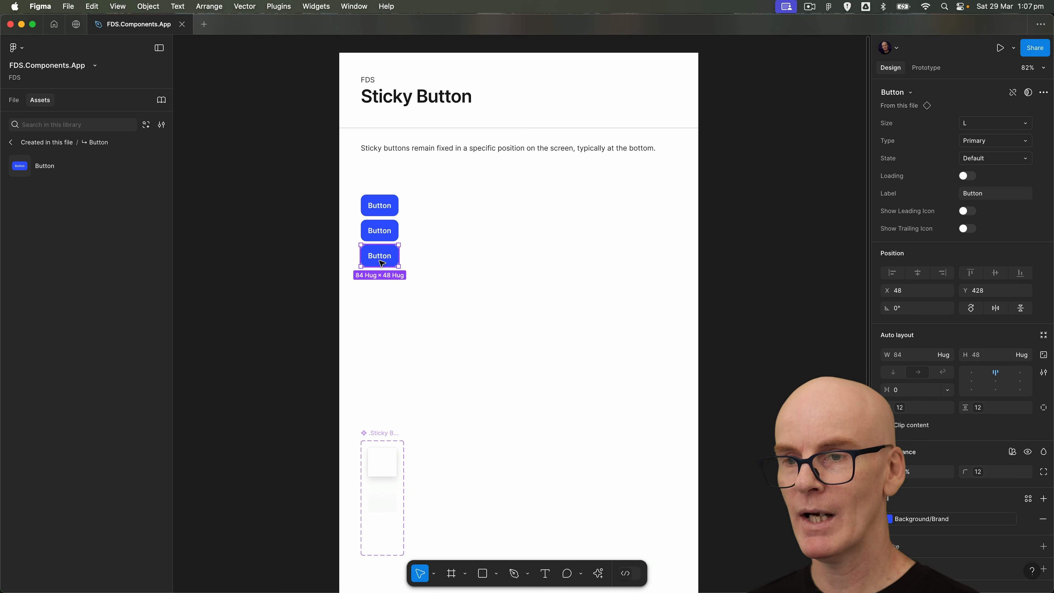
Set the middle button's type to Secondary and the lowest button's type to Tertiary
left_click(389, 233)
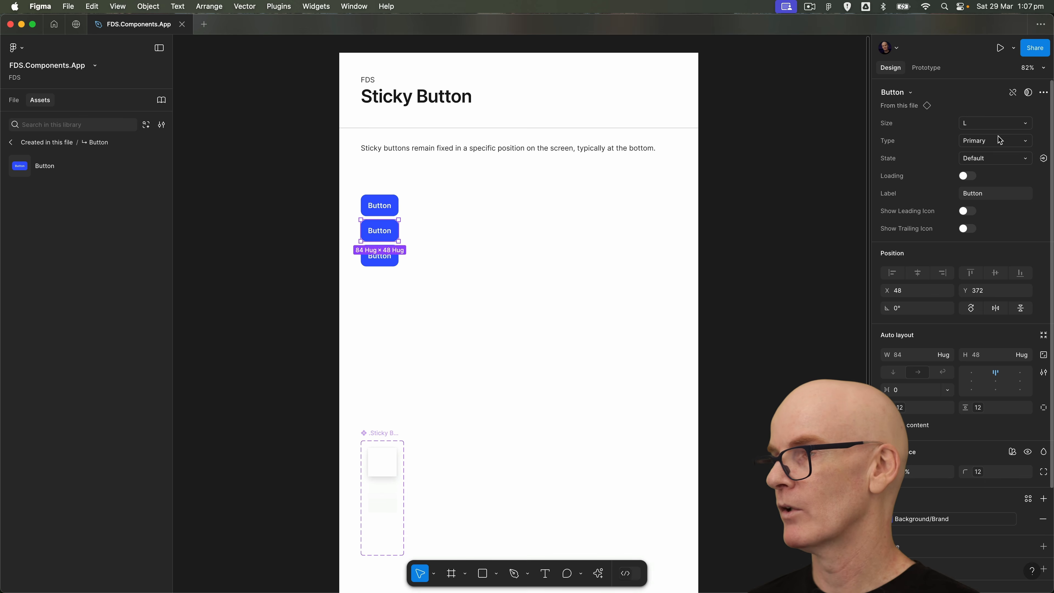
left_click(991, 144)
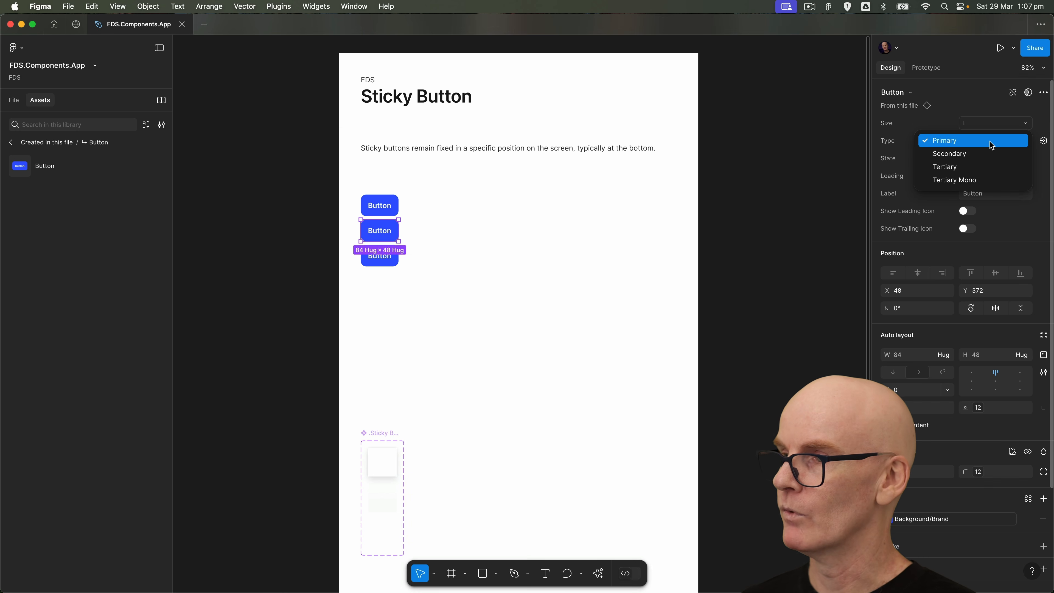
left_click(950, 154)
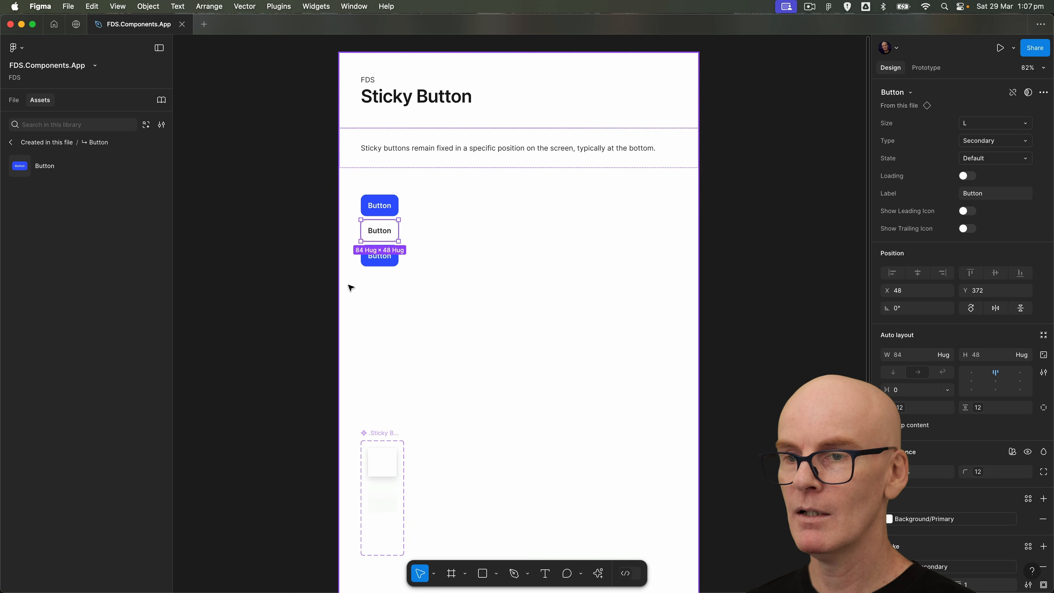
left_click(380, 255)
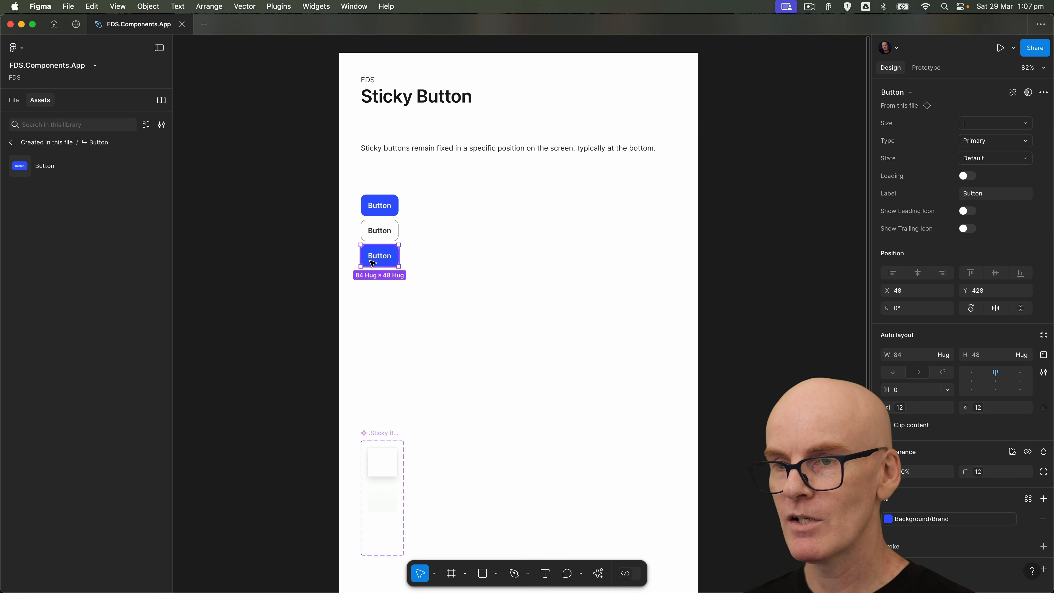
left_click(991, 144)
left_click(970, 168)
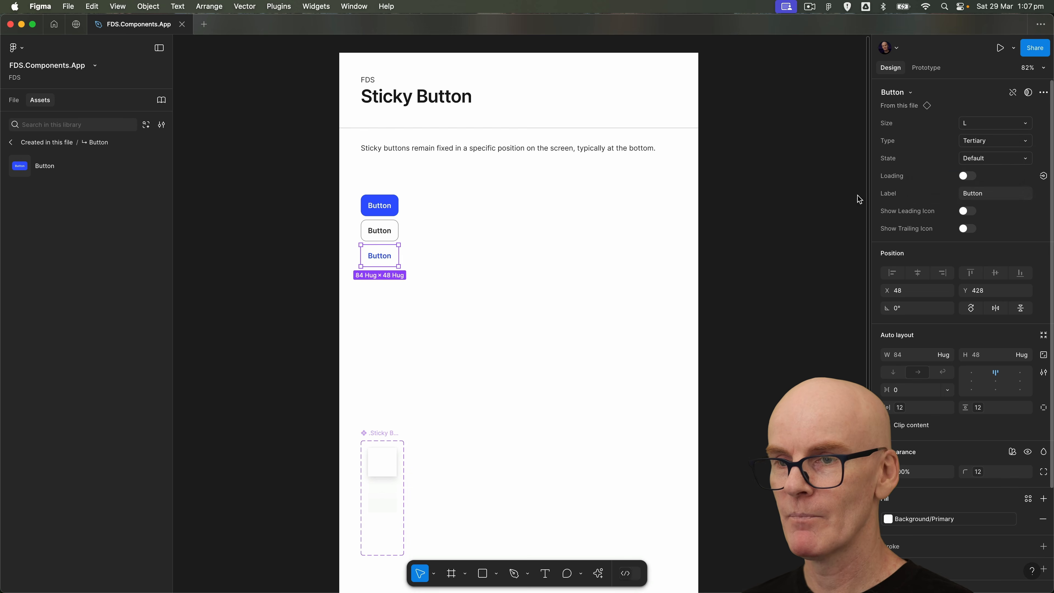
left_click(857, 196)
Group the three buttons and rename the group as Container
left_click(13, 100)
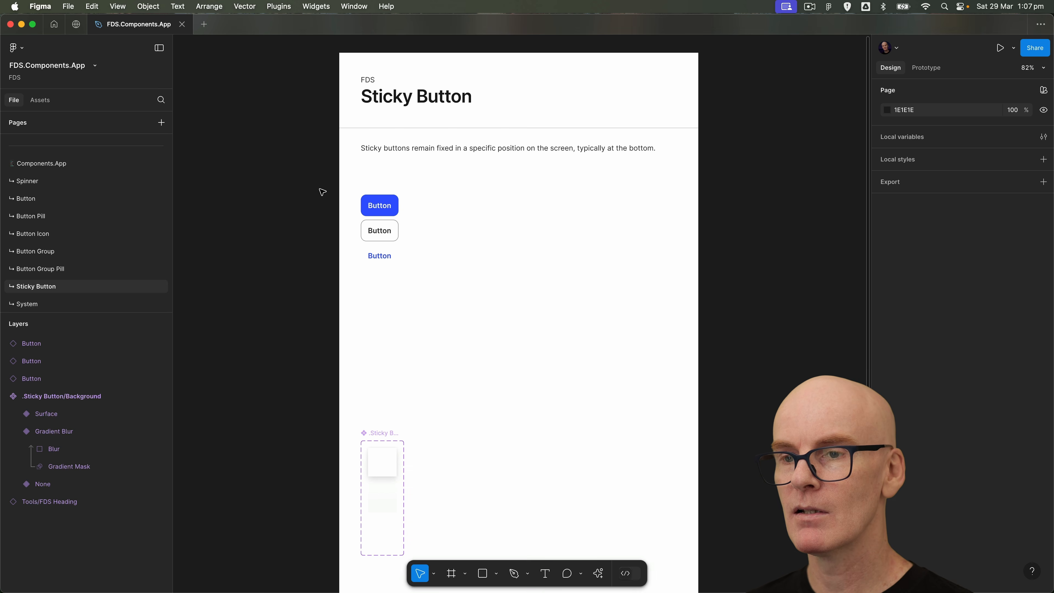
left_click(379, 205)
left_click(382, 231, "shift")
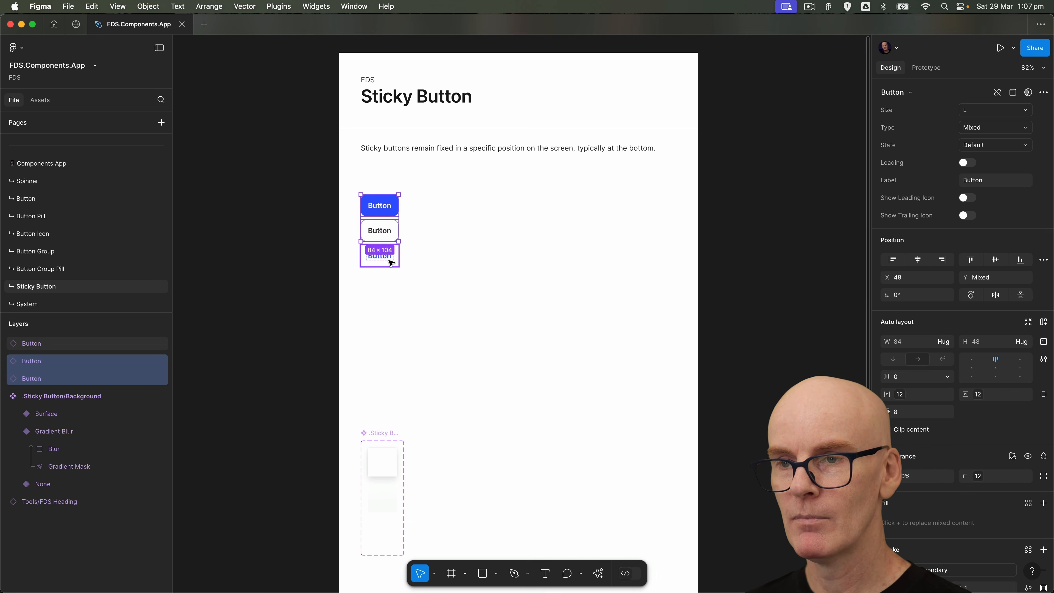
left_click(390, 262, "shift")
key("super+g")
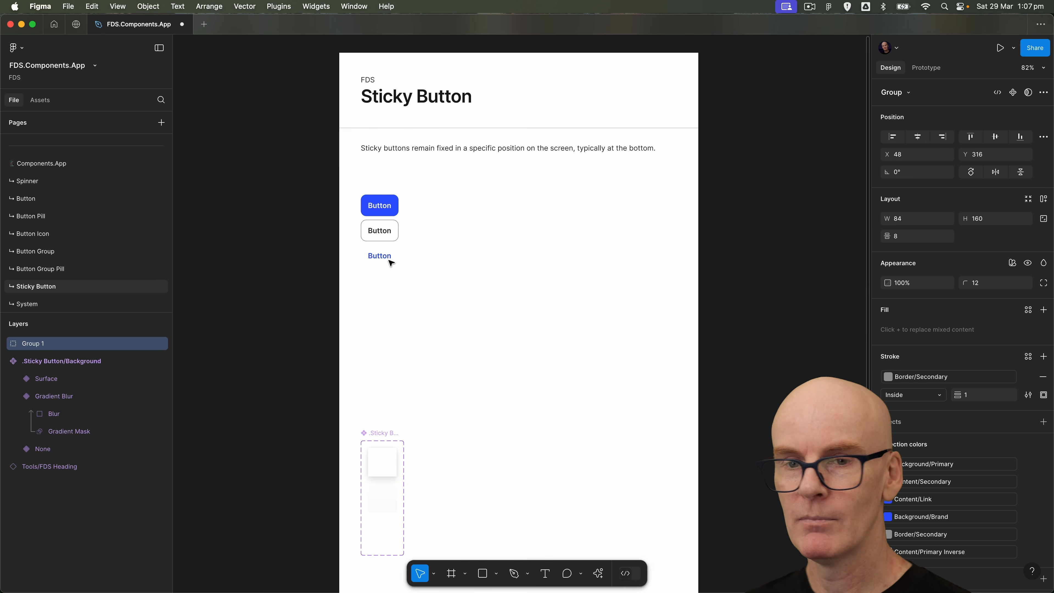
double_click(49, 346)
type("Container")
key("Return")
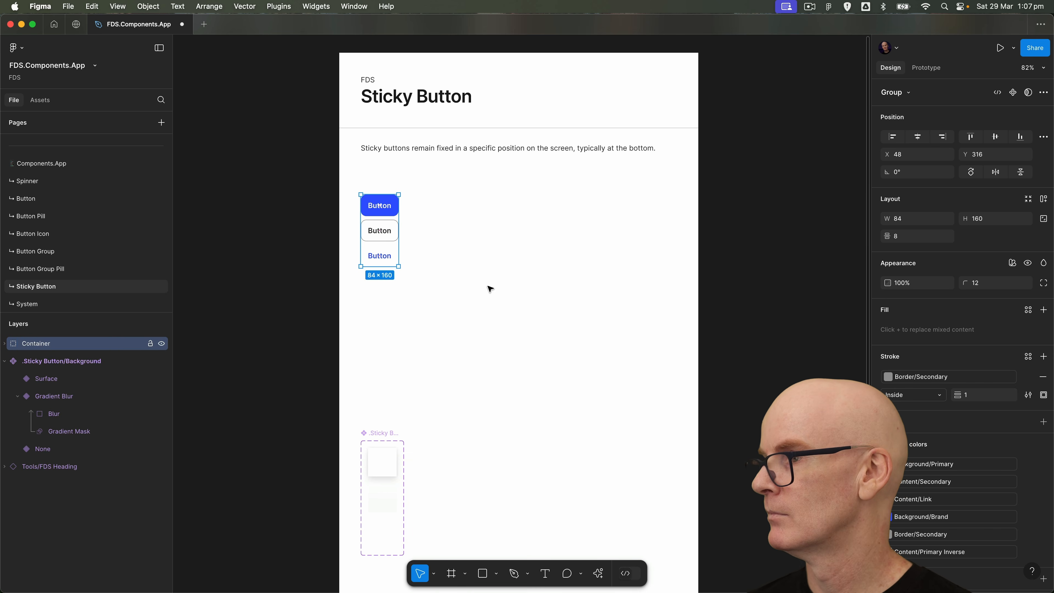
Add auto layout to the Container and bind its vertical gap to the Space variable with value 8
left_click(1043, 199)
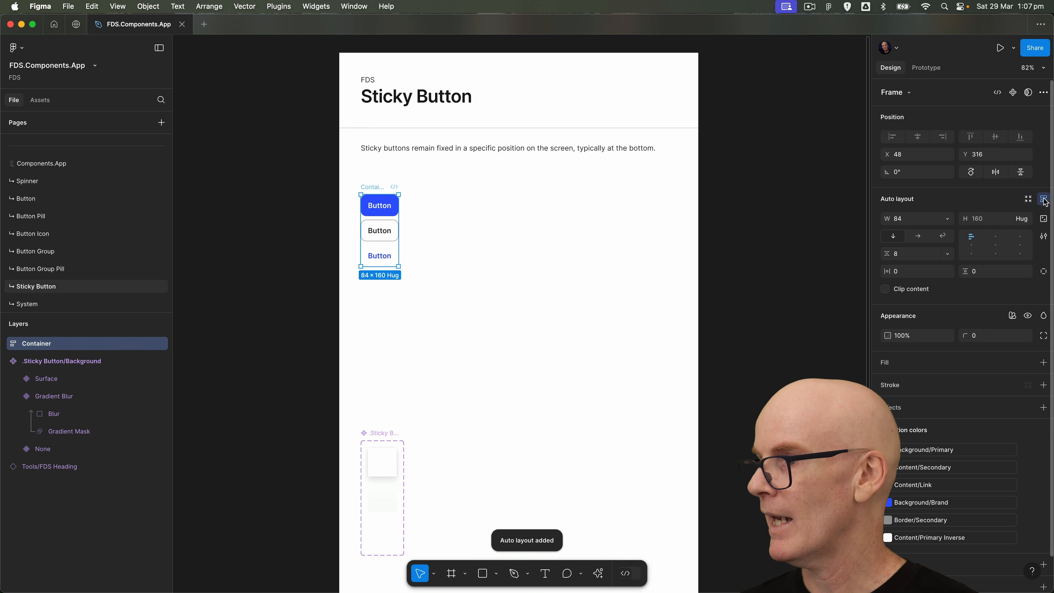
left_click(947, 254)
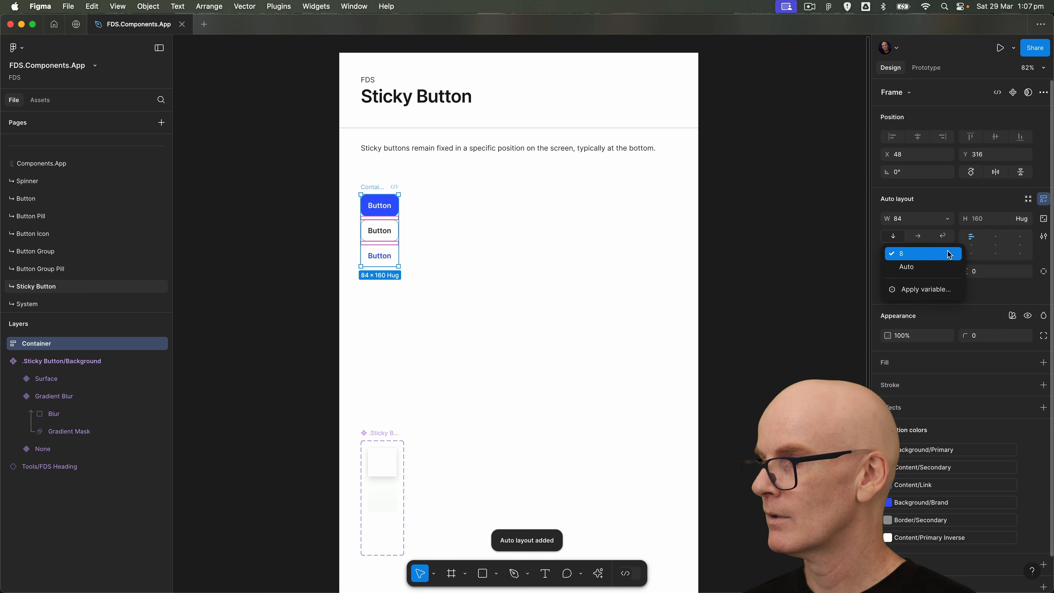
left_click(934, 289)
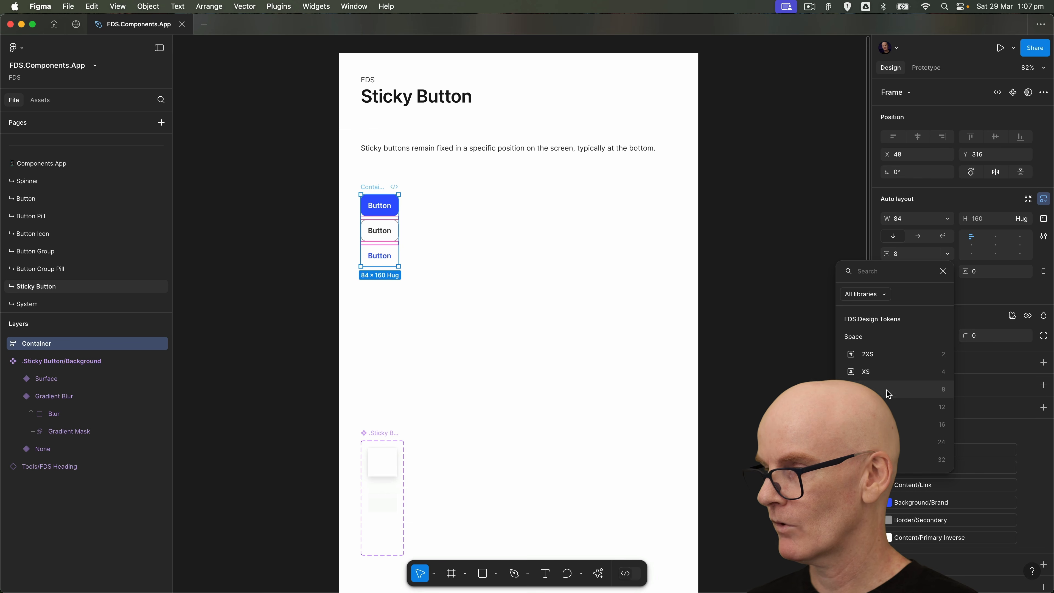
key("Escape")
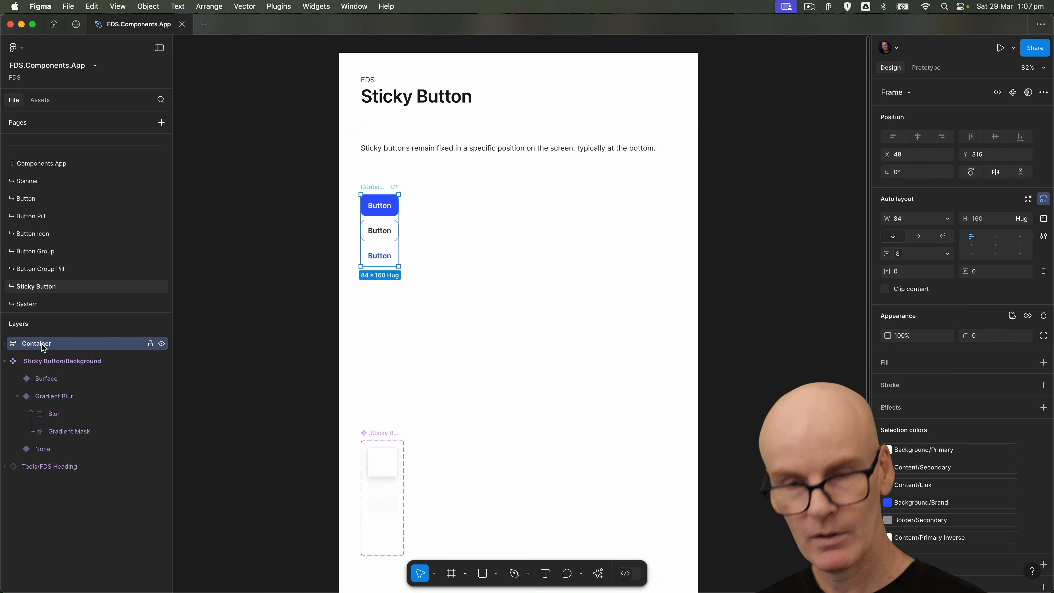
Wrap the Container in a new group named Sticky Button and turn that group into a component
key("super+g")
double_click(60, 346)
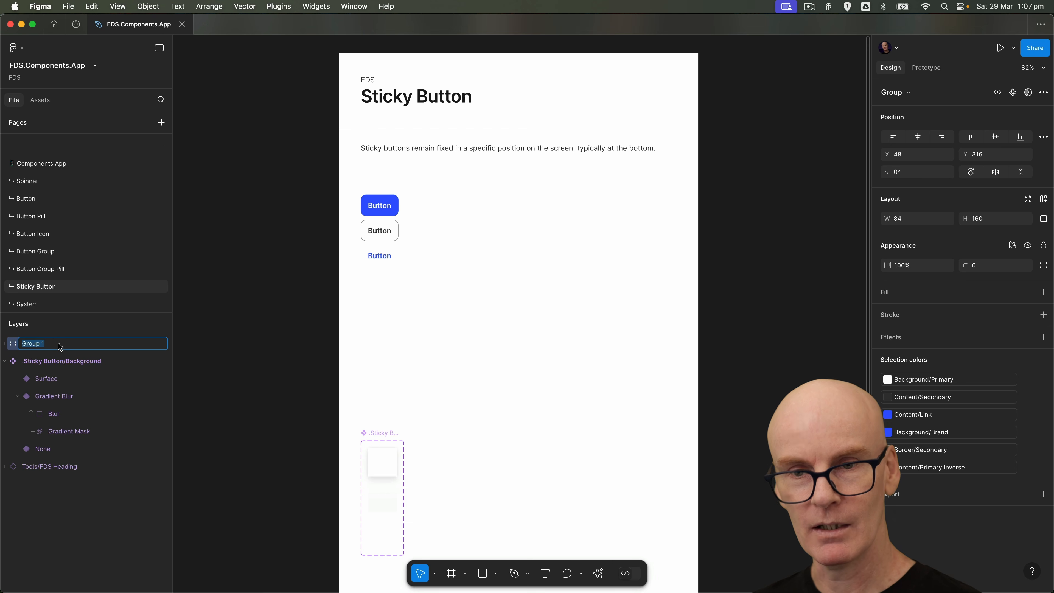
type("Sticky Button")
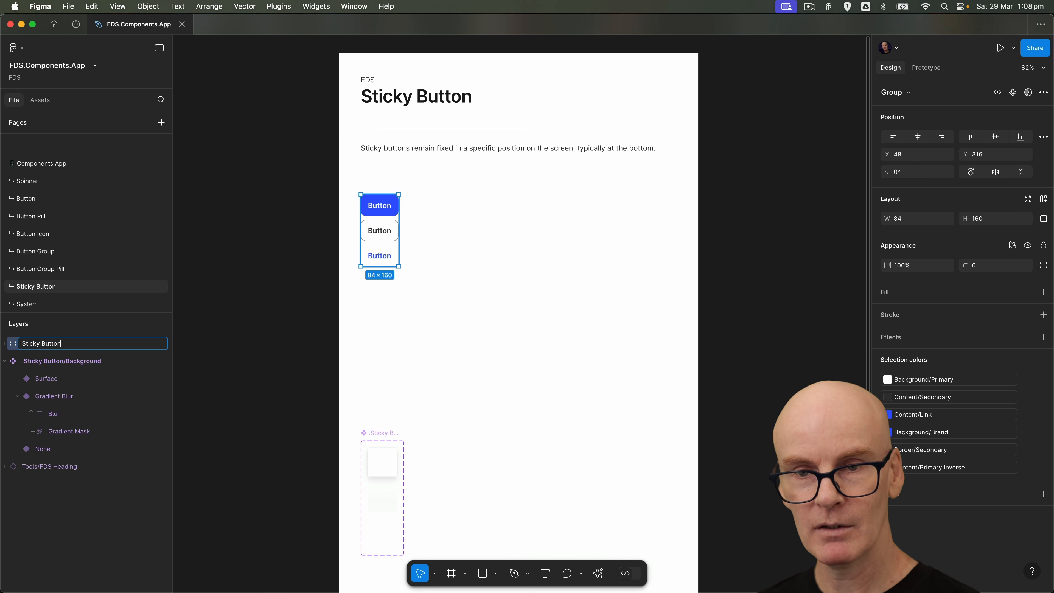
key("Return")
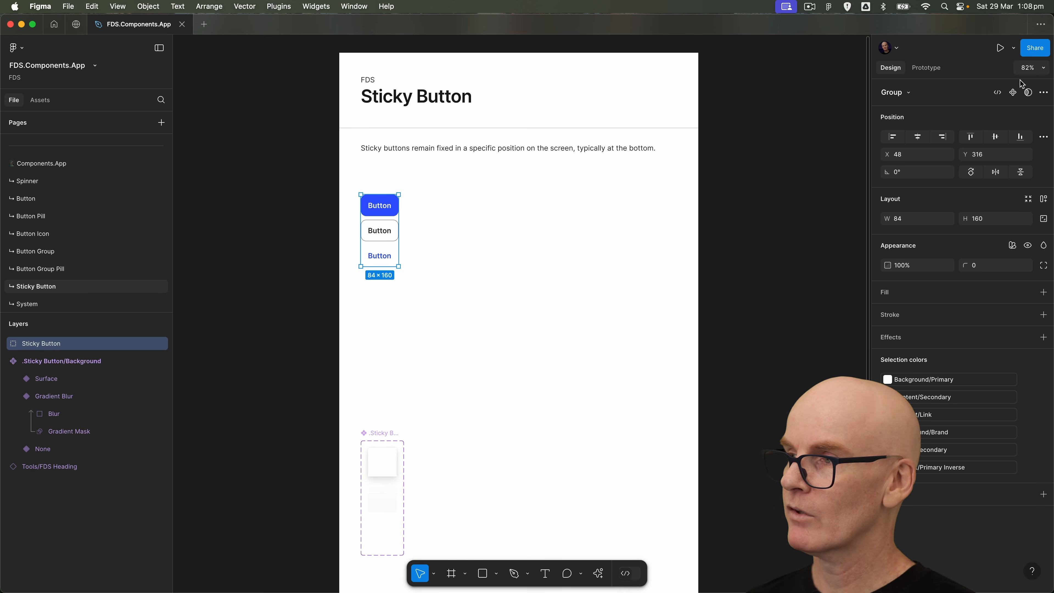
left_click(1018, 95)
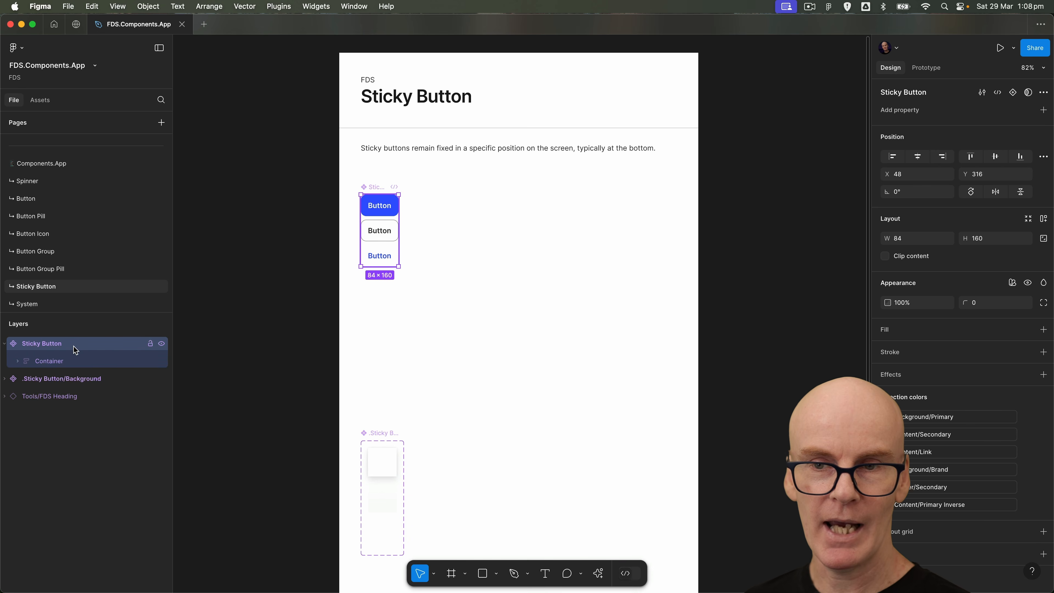
Add a .Home Indicator instance from the System components to the Sticky Button component and order its layer below Container
left_click(50, 100)
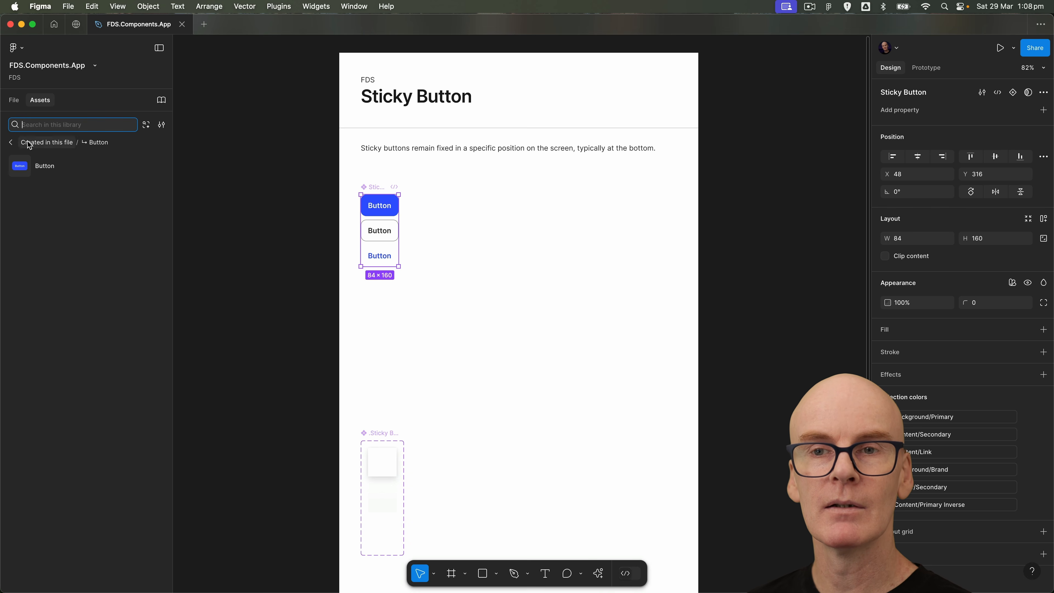
left_click(27, 141)
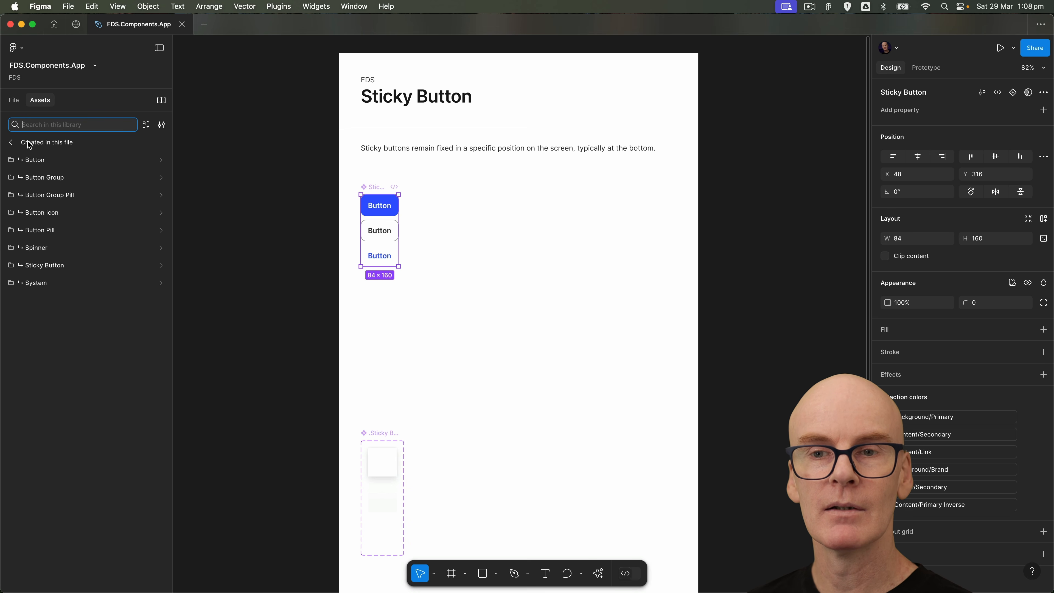
left_click(41, 284)
left_click_drag(82, 168, 381, 248)
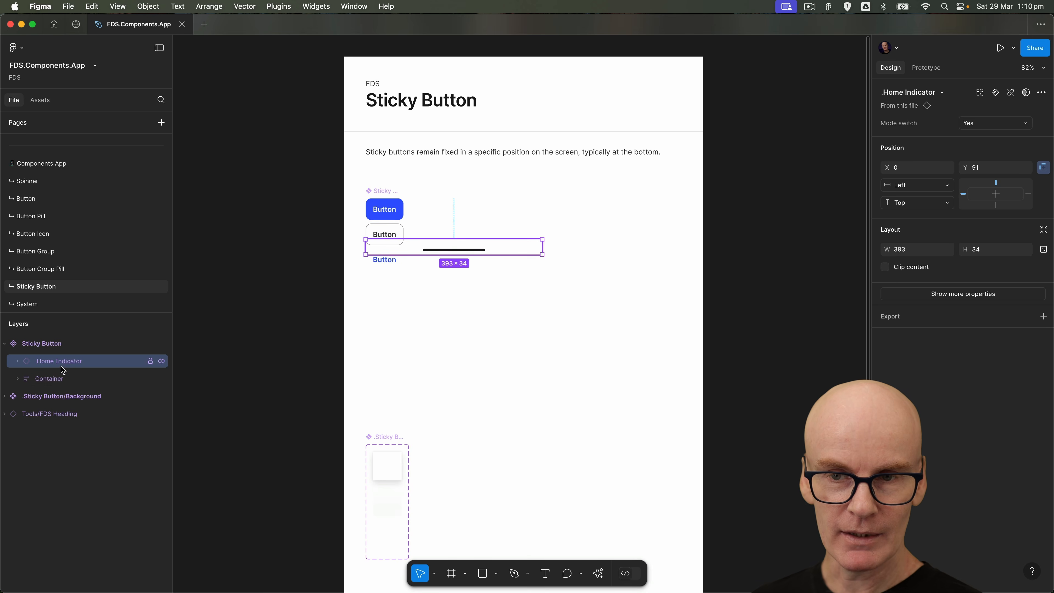
left_click_drag(62, 364, 62, 388)
Add auto layout to the Sticky Button component and set its width to 393
left_click(54, 345)
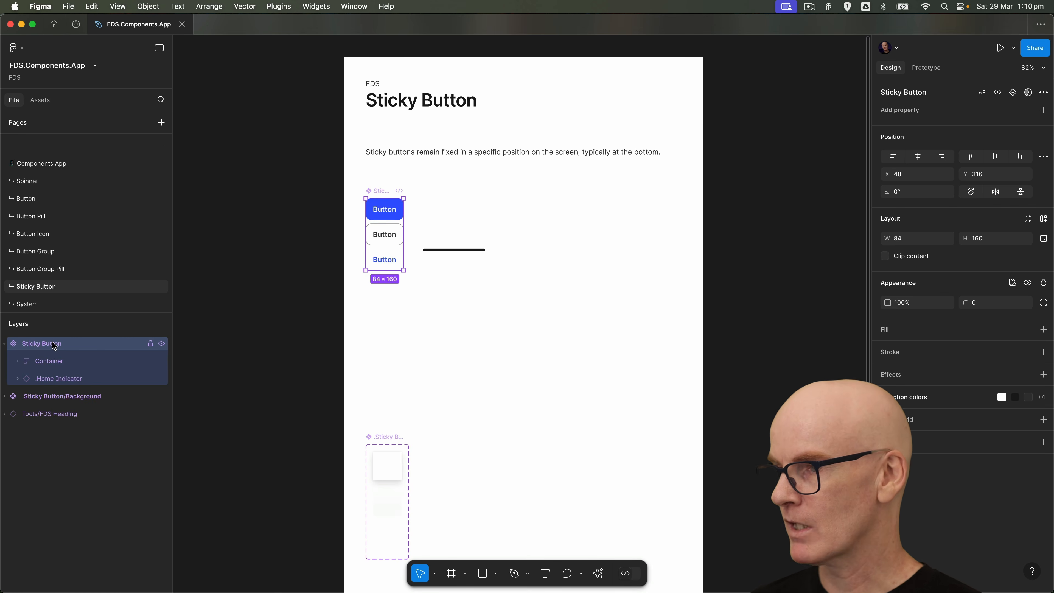
left_click(1043, 219)
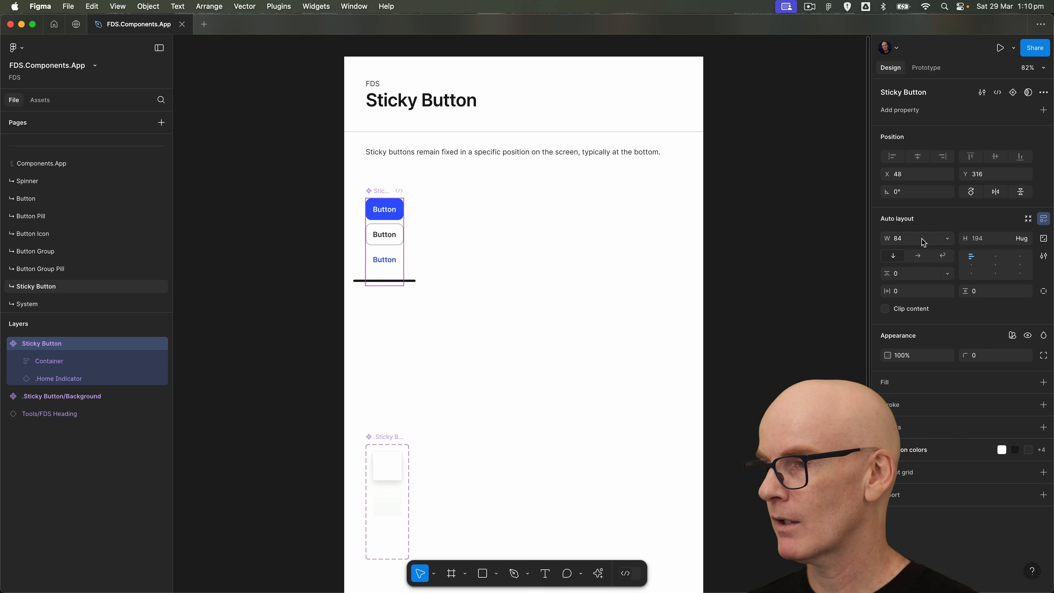
type("393")
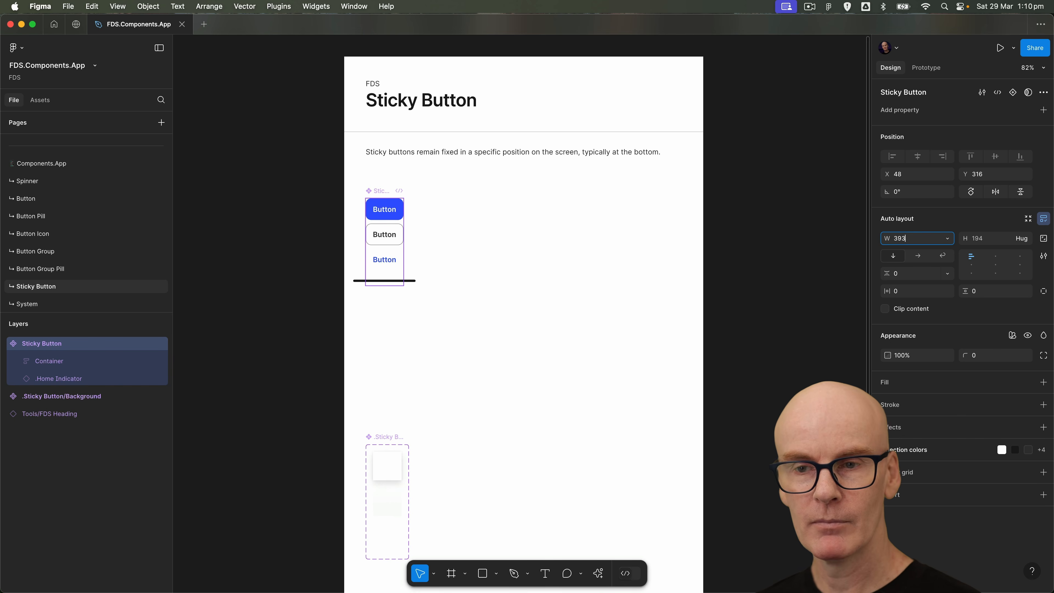
key("Return")
Set the Container and .Home Indicator layers to fill the width of the Sticky Button component
left_click(66, 361)
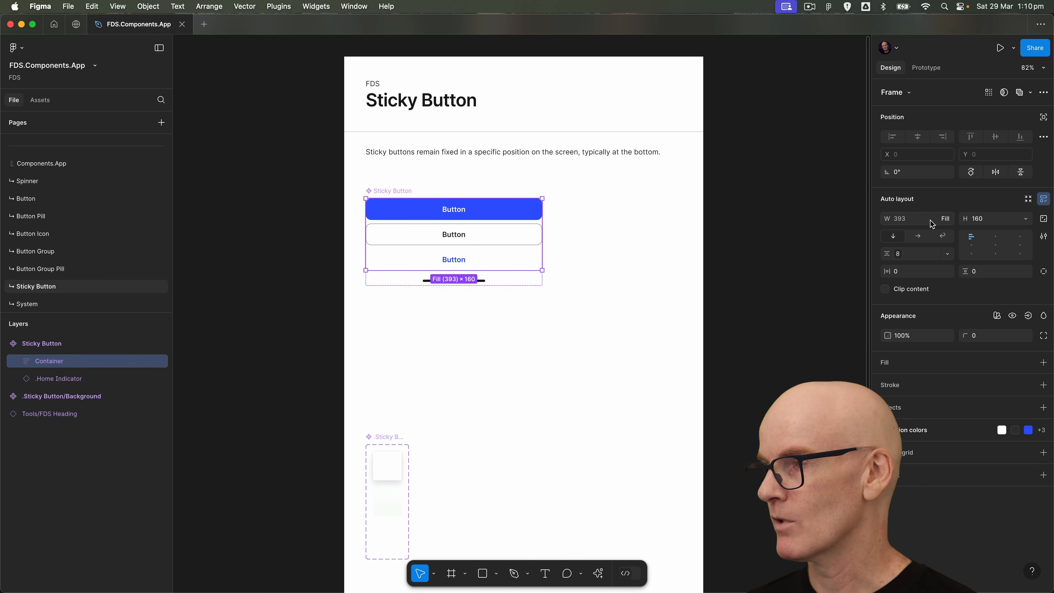
left_click(62, 378)
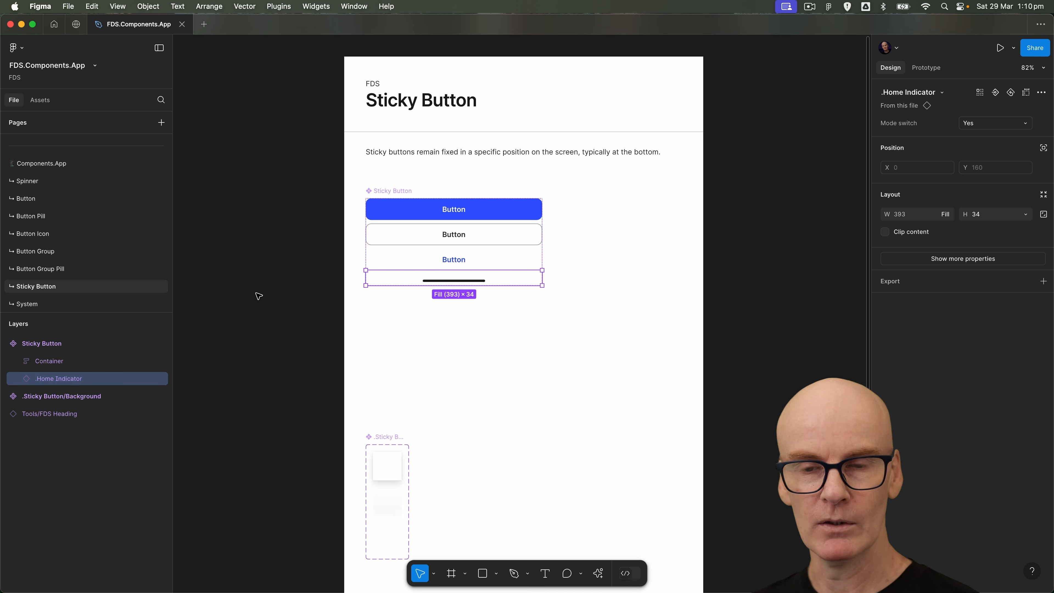
left_click(82, 347)
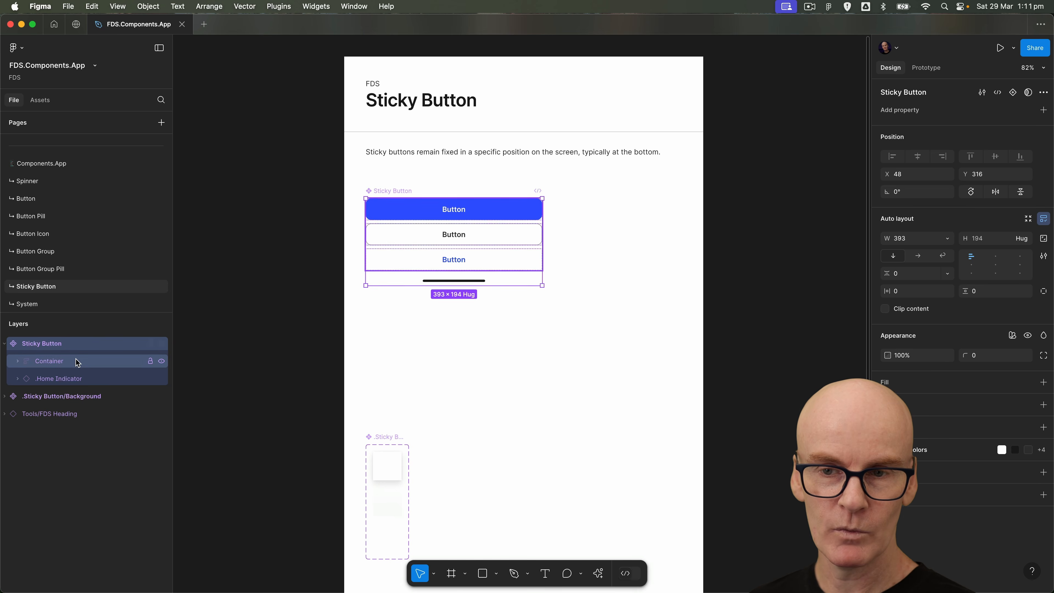
Bind the Container's horizontal and vertical padding to the Space variable L with value 16
left_click(76, 360)
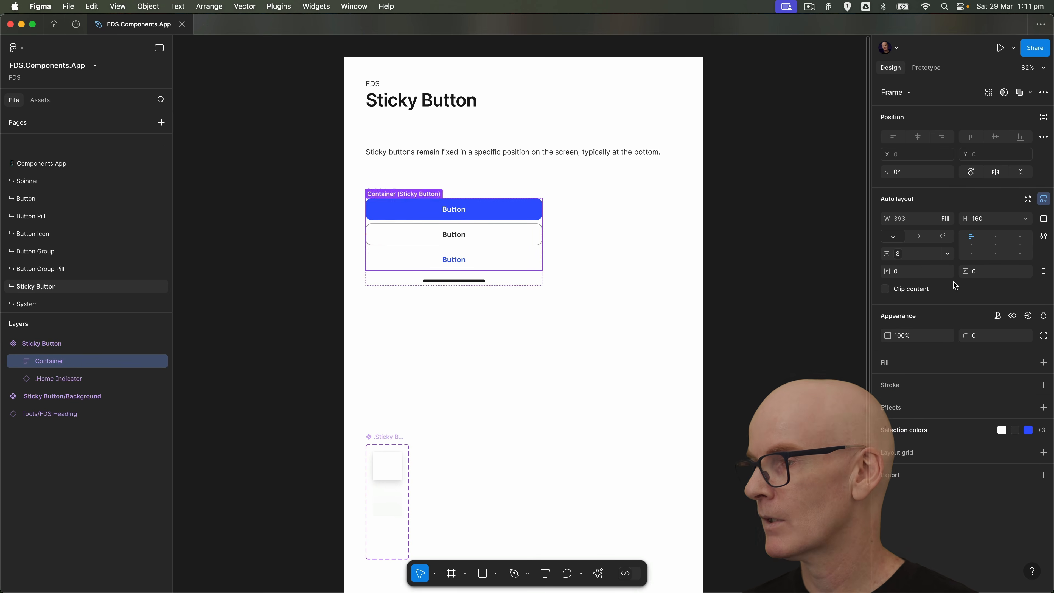
left_click(947, 271)
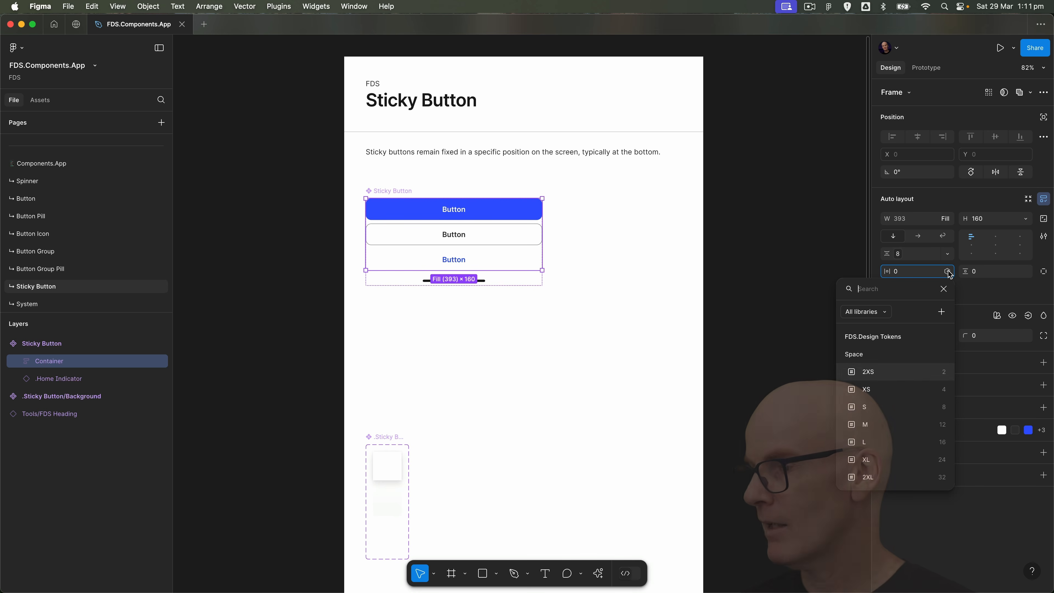
left_click(899, 443)
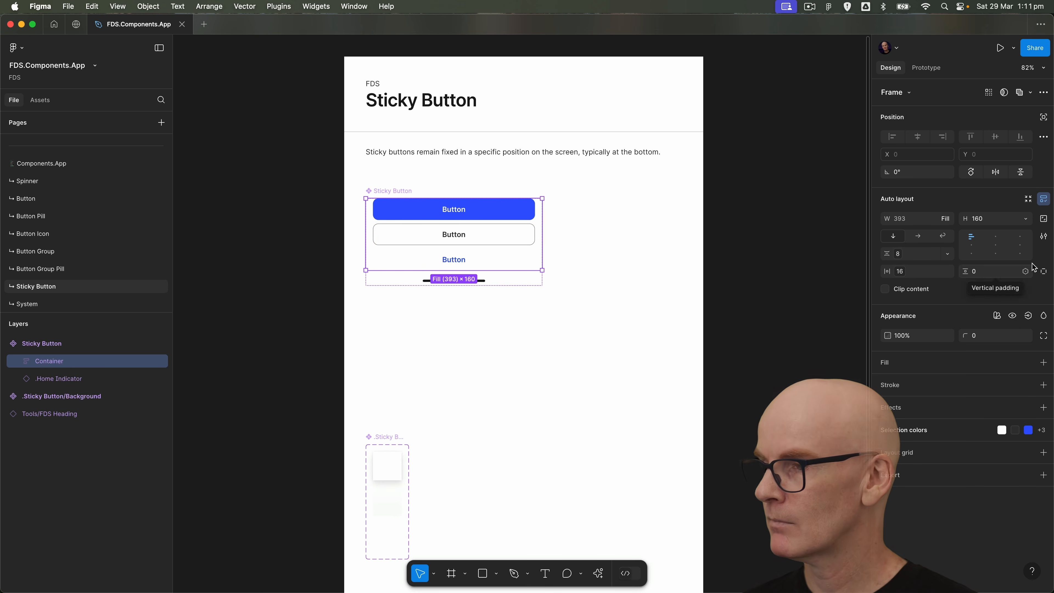
left_click(1026, 272)
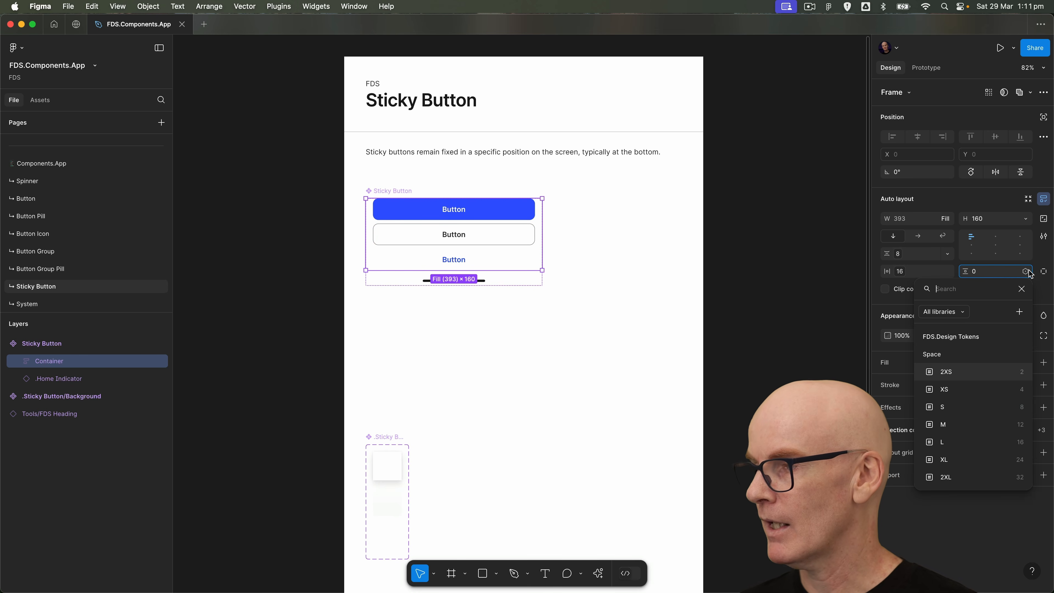
left_click(975, 442)
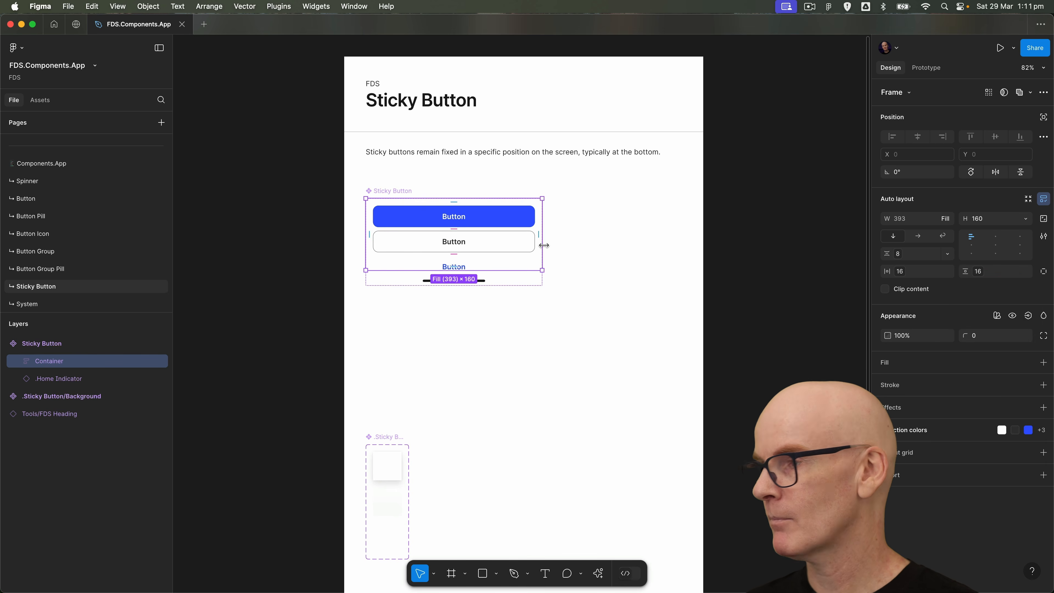
Make the Container's height hug its contents and set its bottom padding separately to 8
left_click(1025, 218)
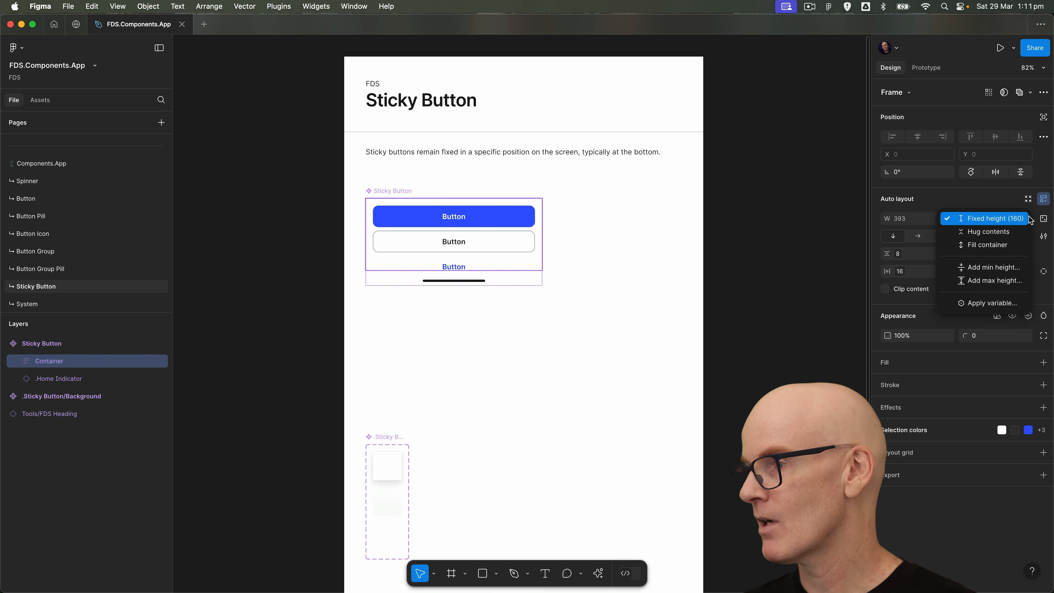
left_click(1009, 233)
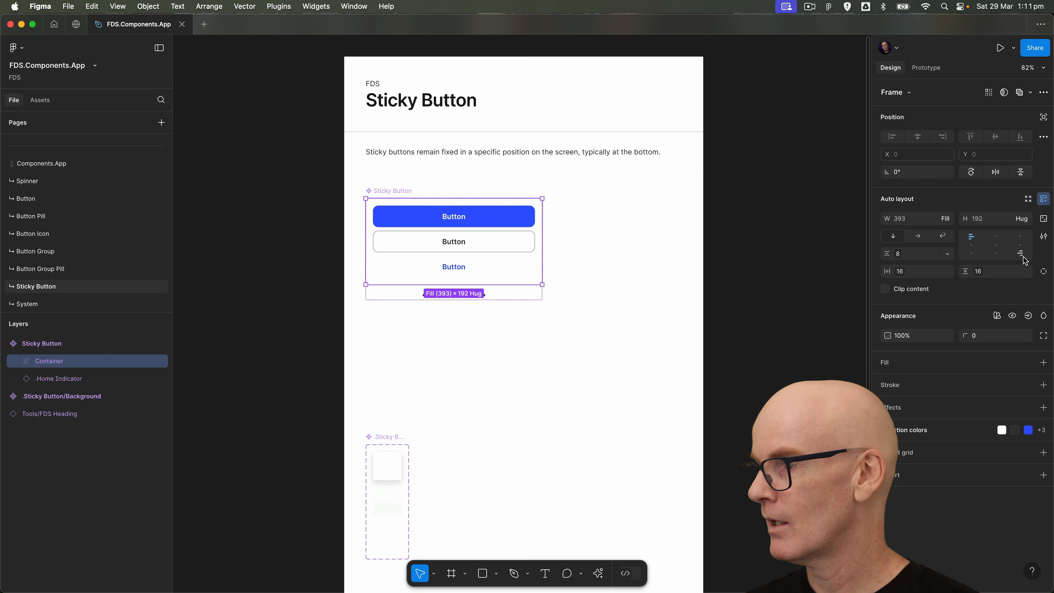
left_click(1043, 271)
left_click(1025, 287)
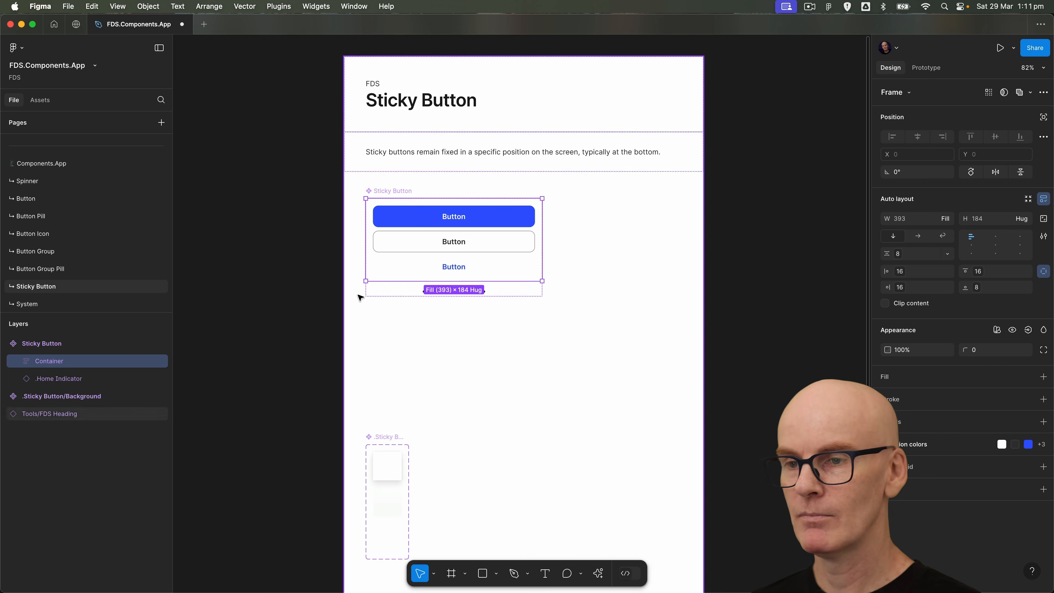
Copy the Surface background into the Sticky Button component as an instance and order its layer below .Home Indicator
left_click(73, 344)
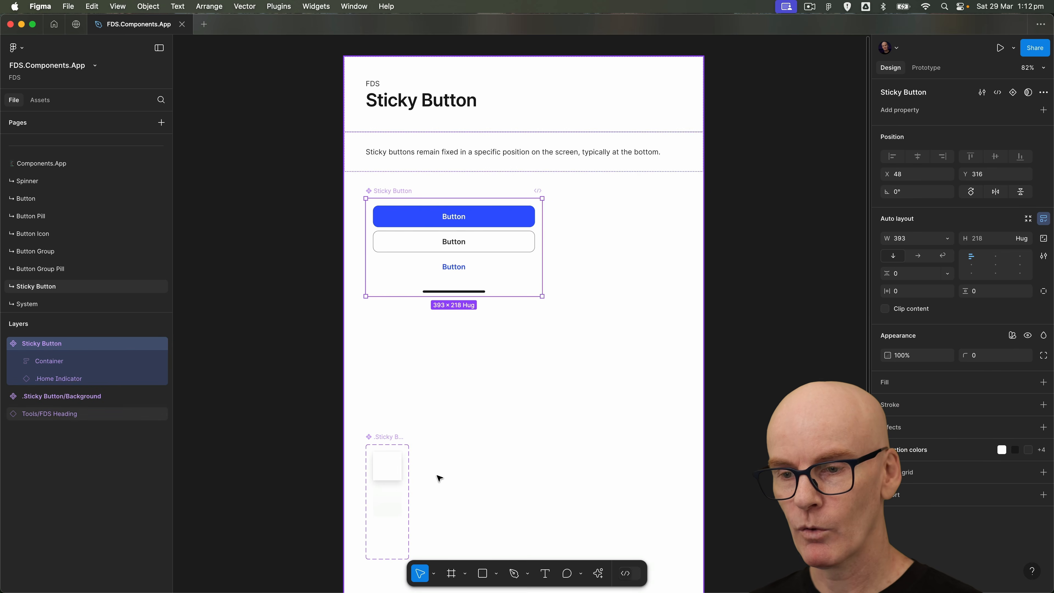
left_click(396, 465)
left_click_drag(392, 452, 351, 229)
left_click(332, 351)
left_click(383, 336)
left_click_drag(55, 379, 52, 401)
left_click(17, 378)
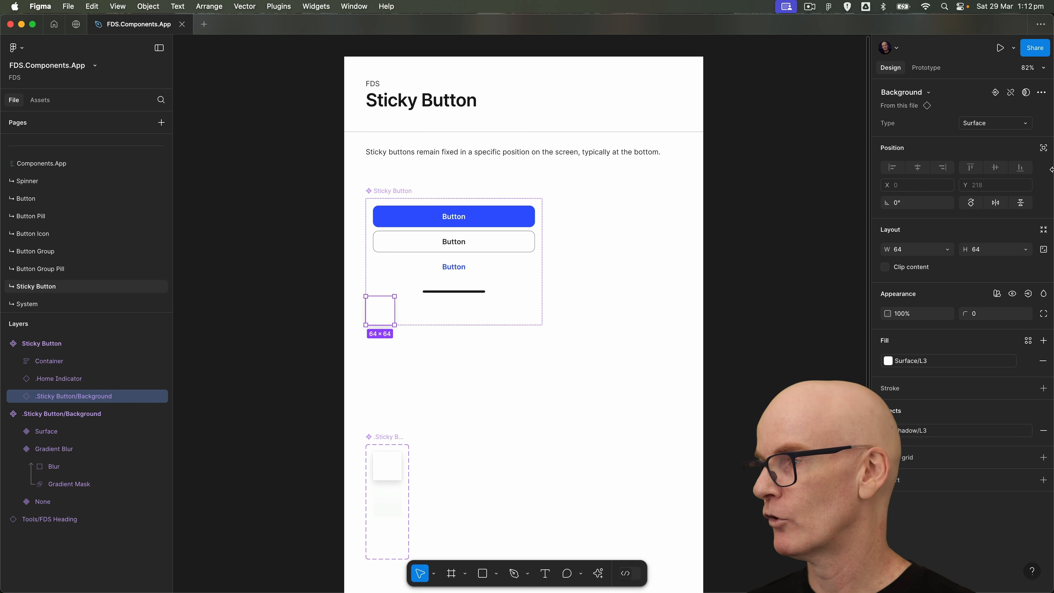
Exclude the background from auto layout, place it at Y 0 with Left + Right and Top + Bottom constraints, and stretch it to 393 × 218
left_click(1043, 149)
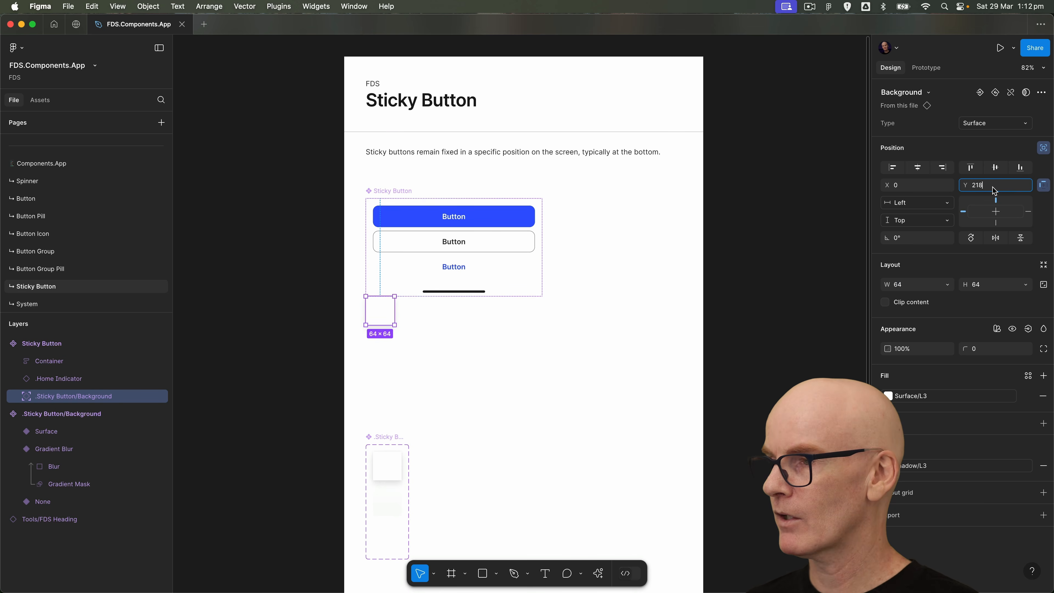
type("0")
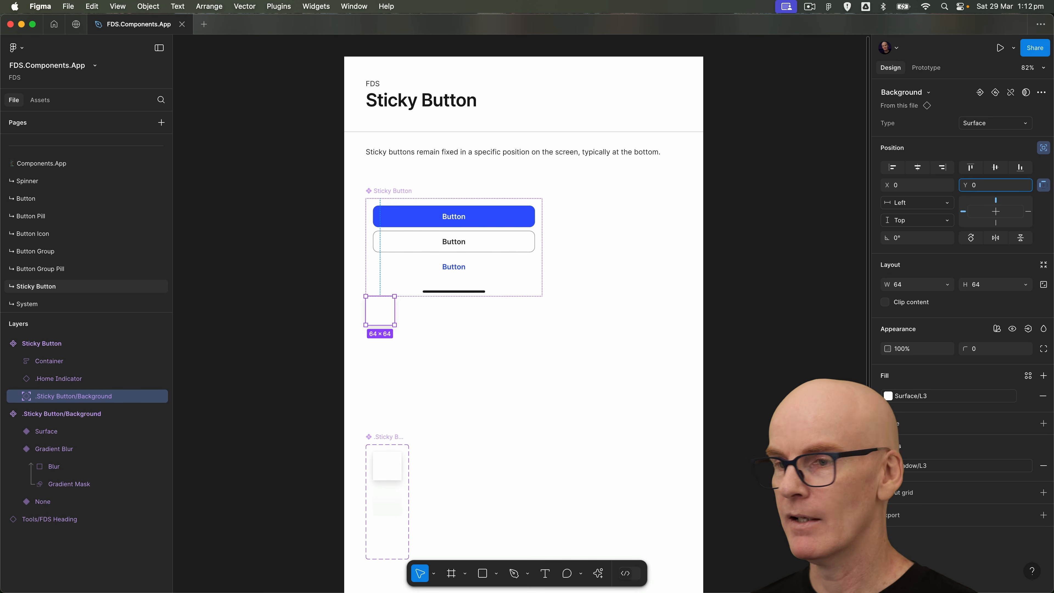
key("Return")
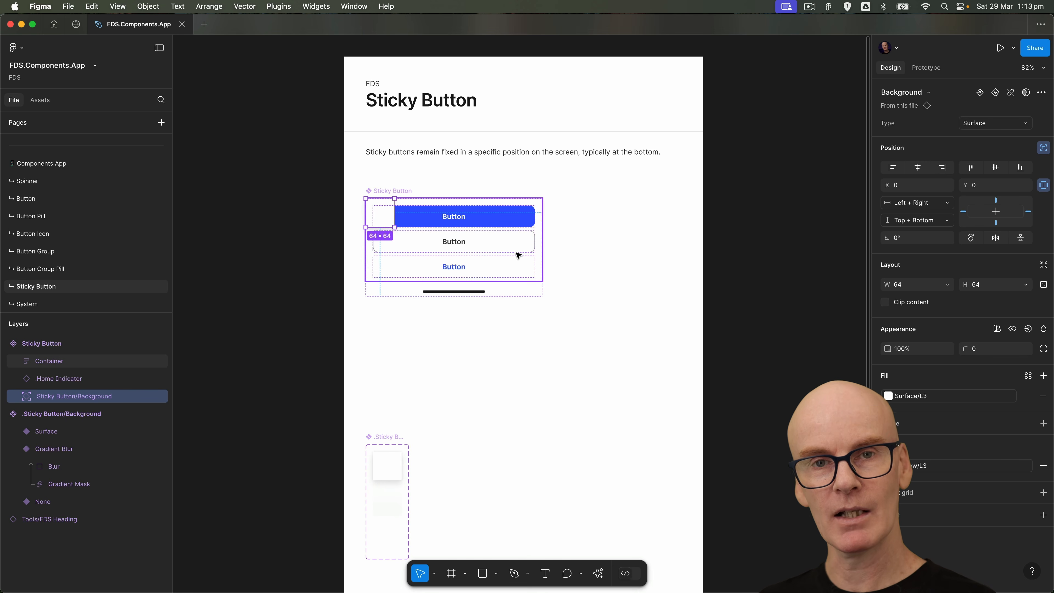
left_click_drag(394, 227, 541, 297)
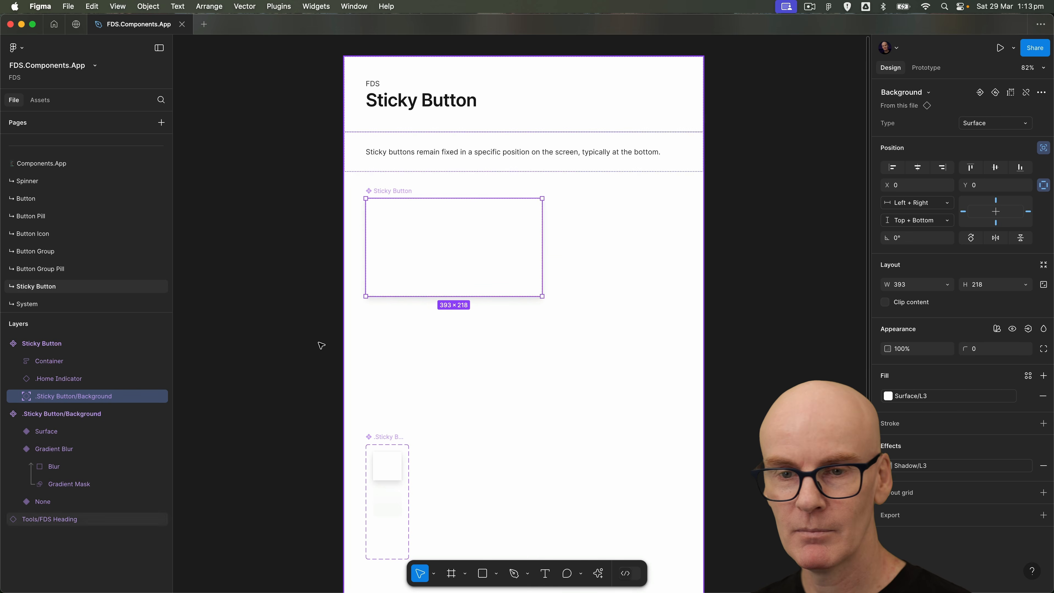
Set the canvas stacking of the Sticky Button component's auto layout to First on top
left_click(67, 351)
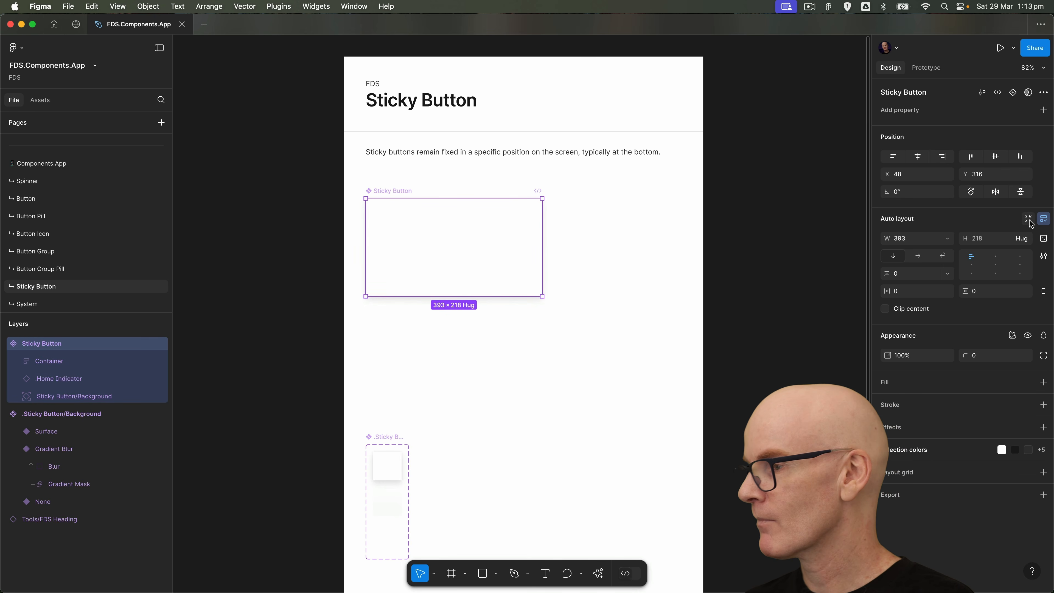
left_click(1043, 257)
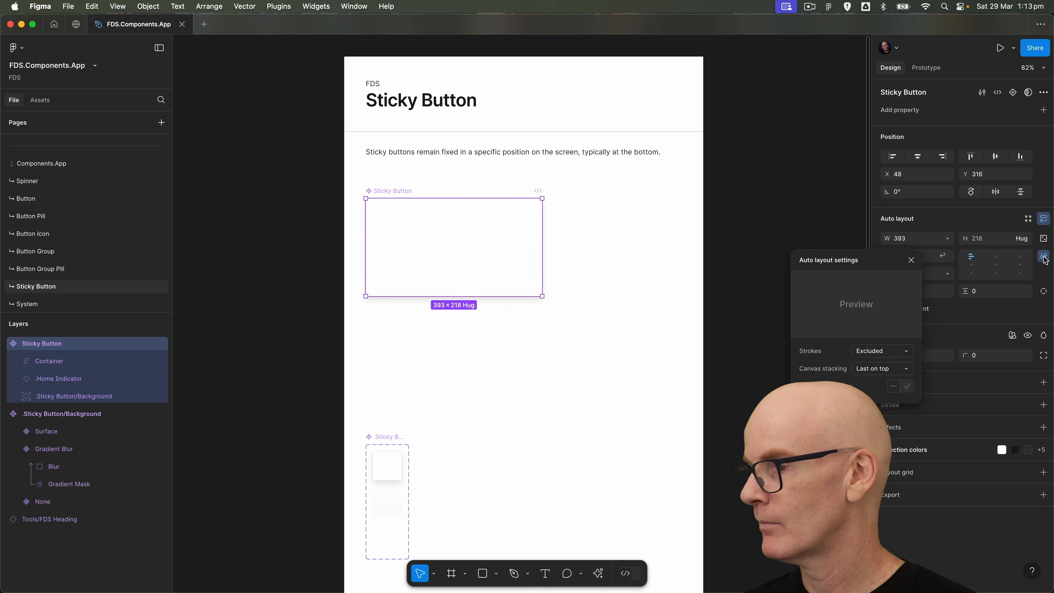
left_click(892, 369)
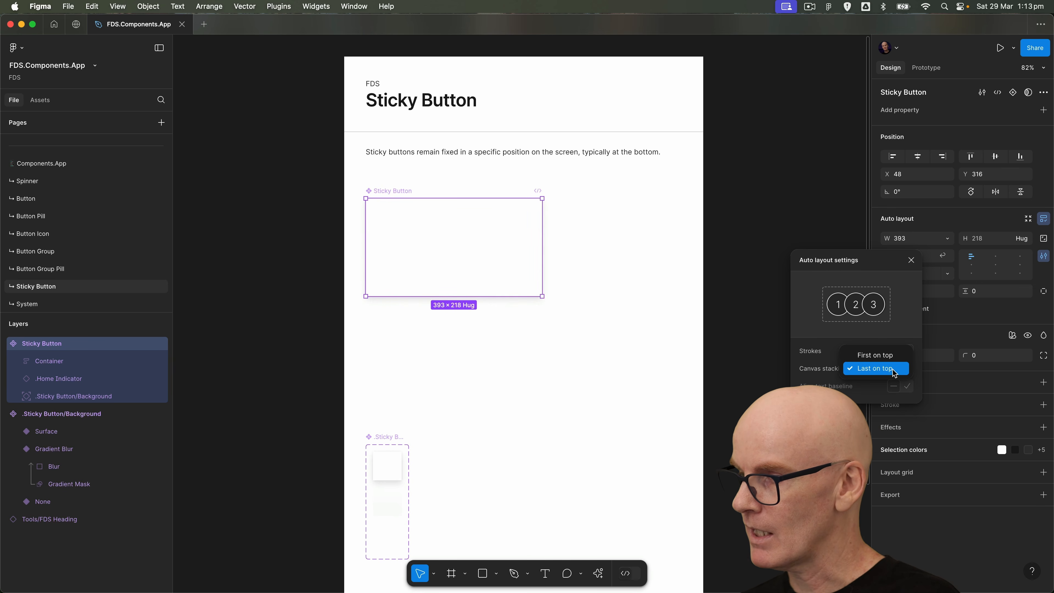
left_click(878, 356)
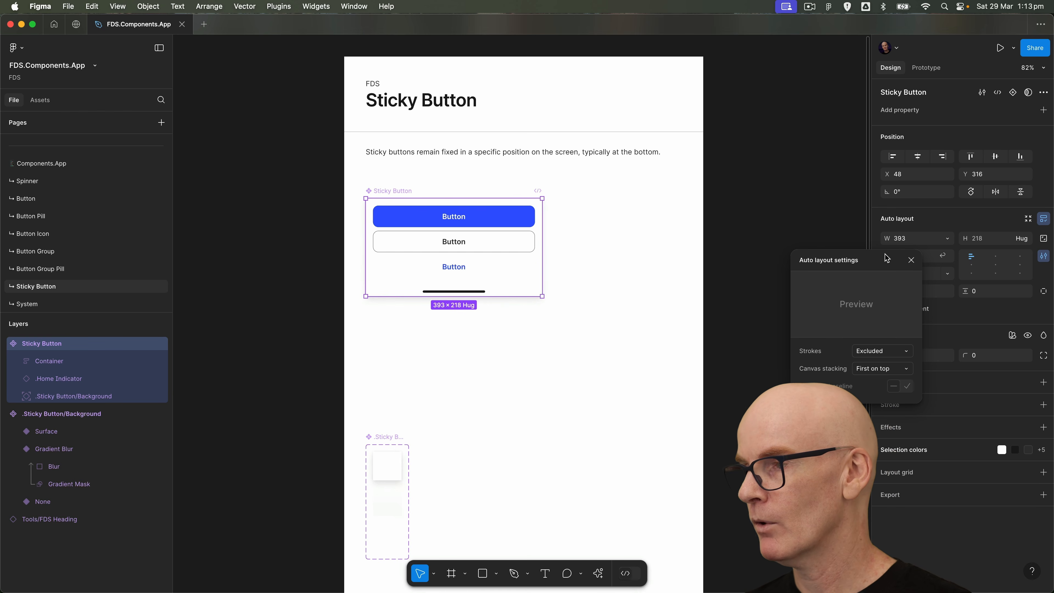
left_click(911, 260)
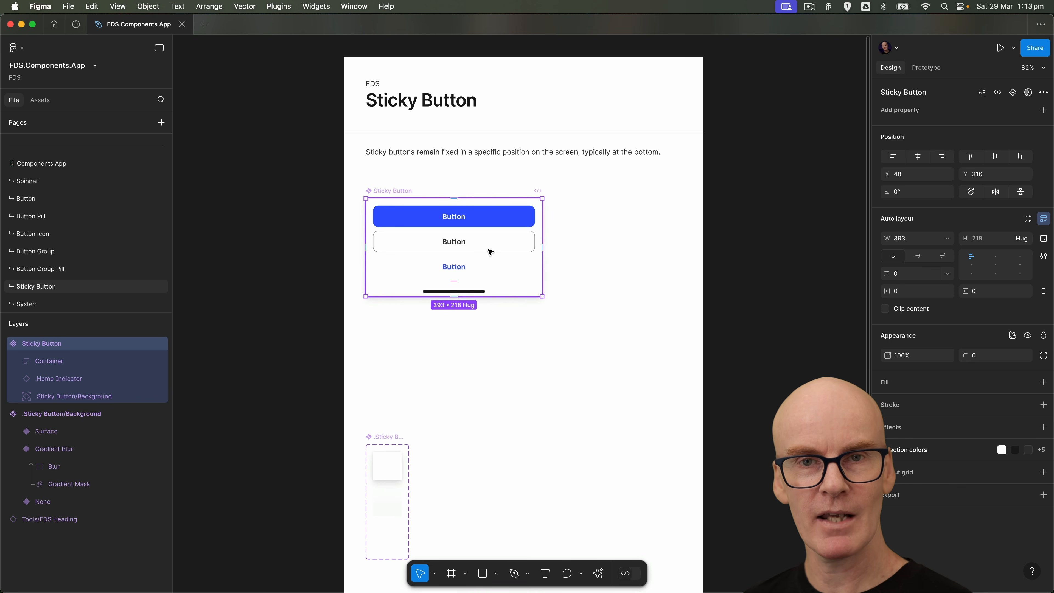
Rename the first button layer inside the Container as Button Primary
left_click(16, 361)
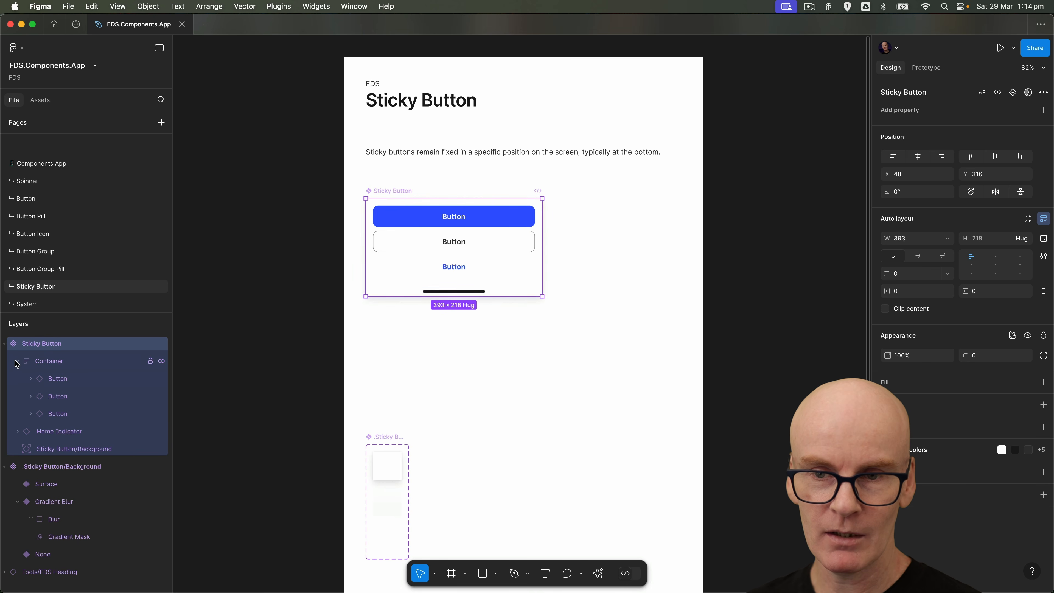
left_click(67, 379)
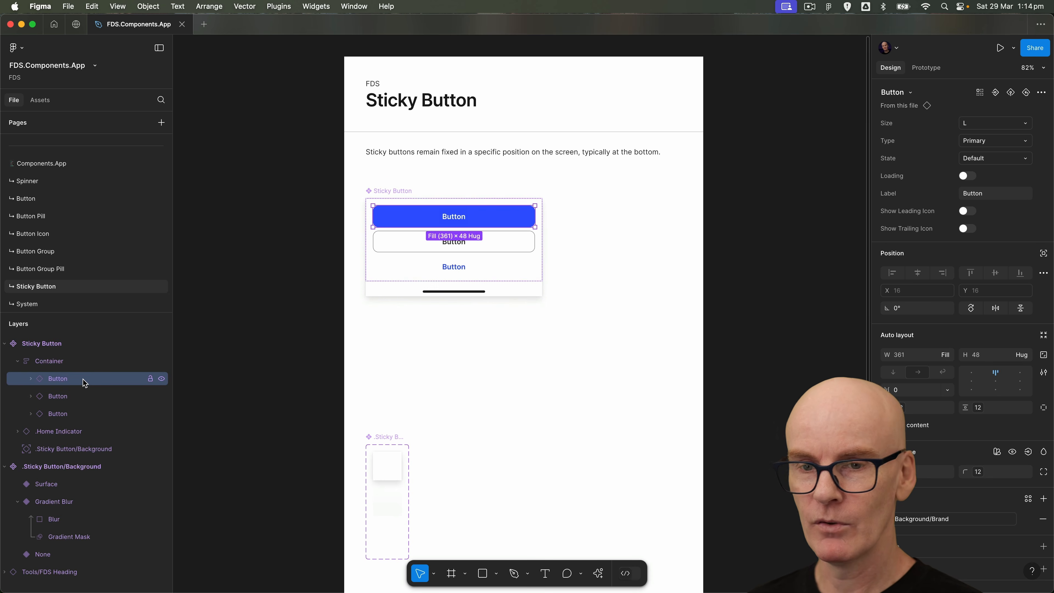
double_click(58, 378)
key("Right")
type("Primary")
key("Return")
Rename the second button layer inside the Container as Button Secondary
left_click(58, 397)
double_click(59, 397)
key("Right")
type("S")
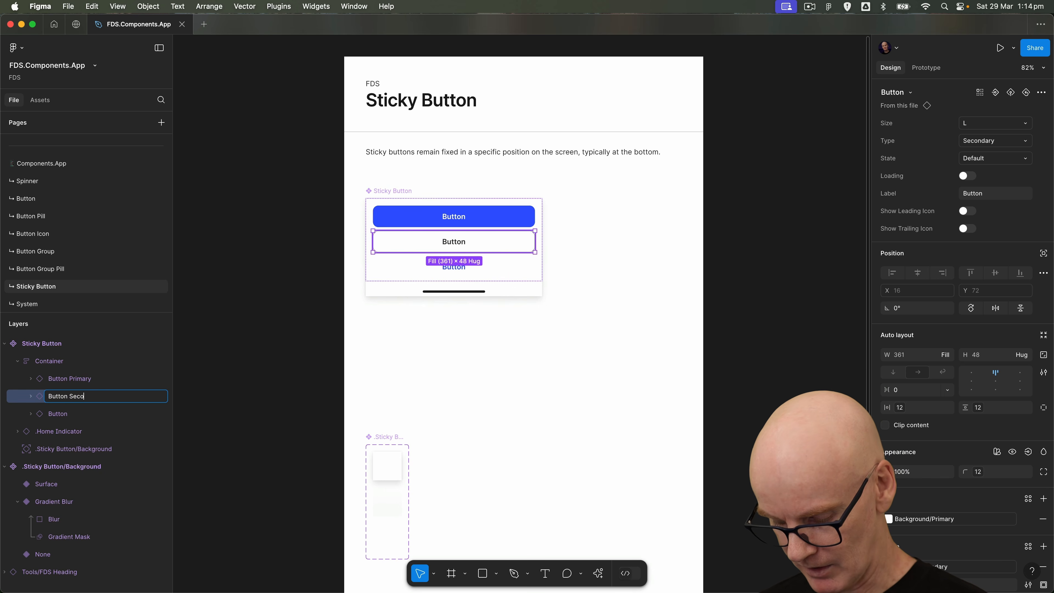
type("econdary")
key("Return")
Rename the third button layer inside the Container as Button Tertiary
left_click(95, 418)
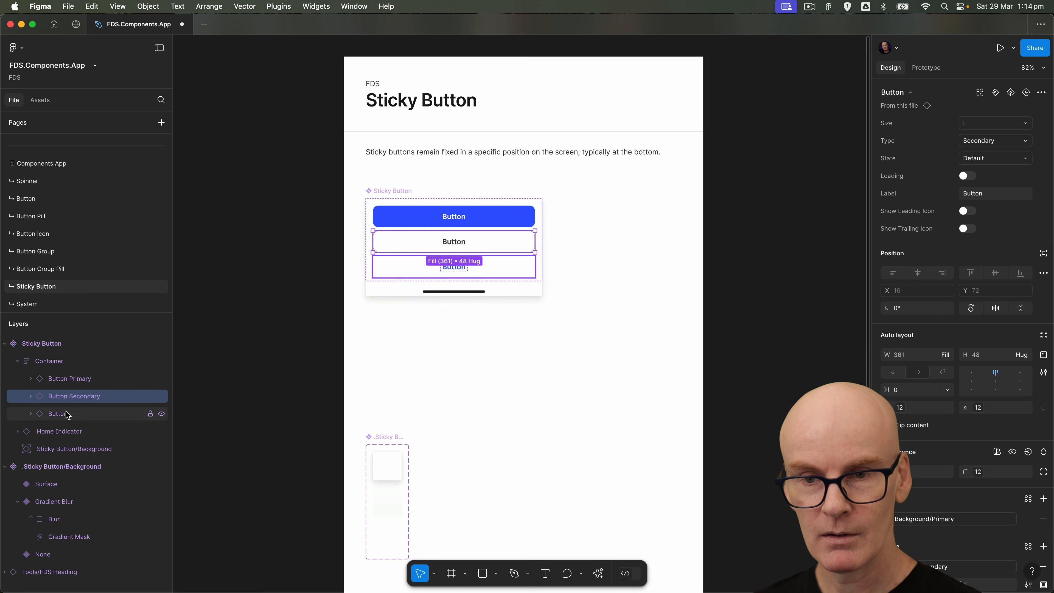
double_click(95, 418)
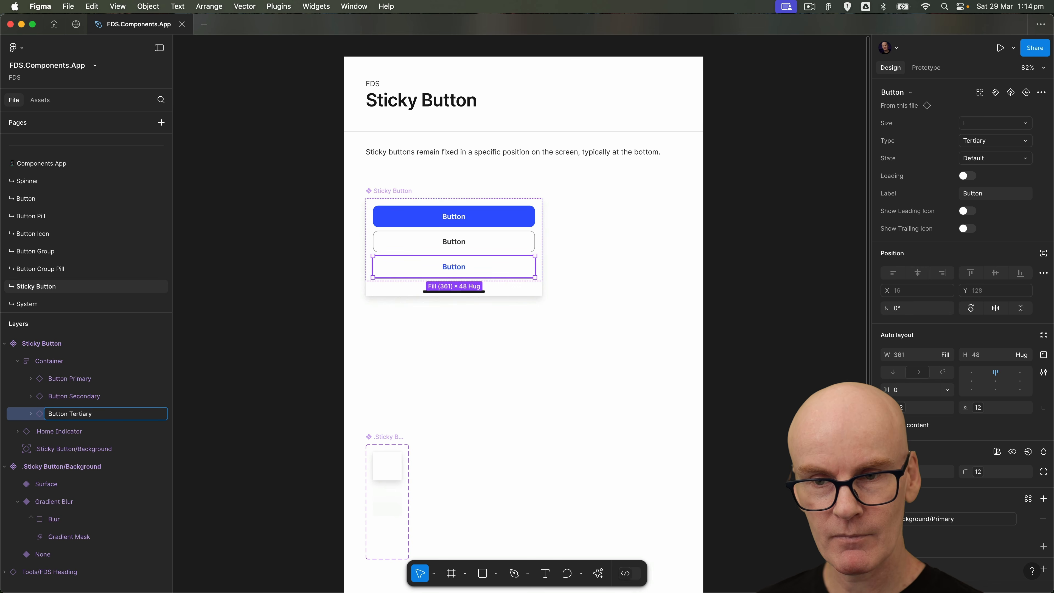
type("Tertiary")
key("Return")
Create visibility properties Show Button Primary, Show Button Secondary and Show Button Tertiary, each set to True, on the matching button layers
left_click(82, 379)
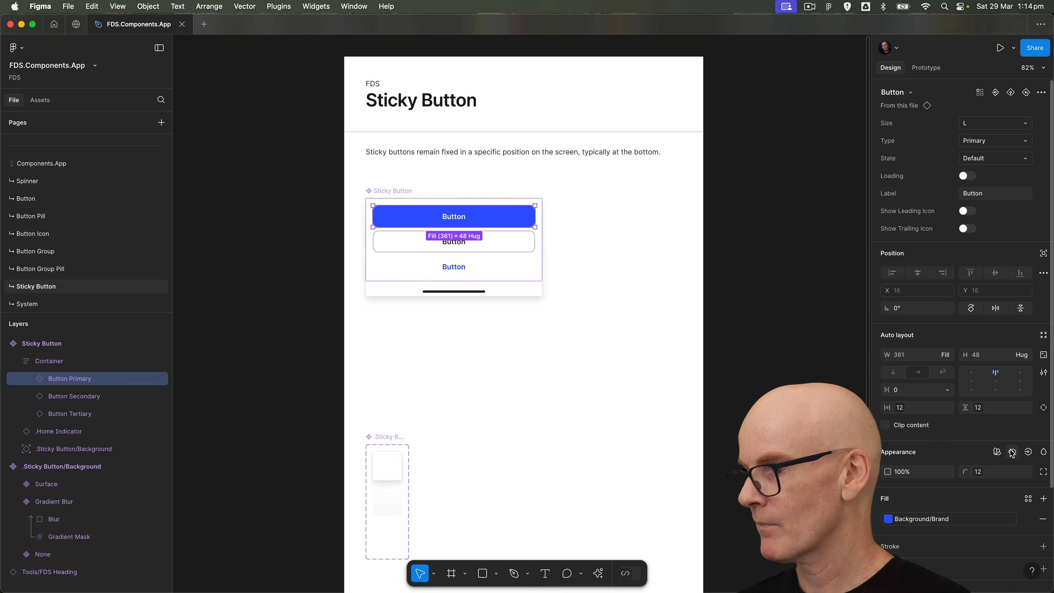
left_click(1028, 452)
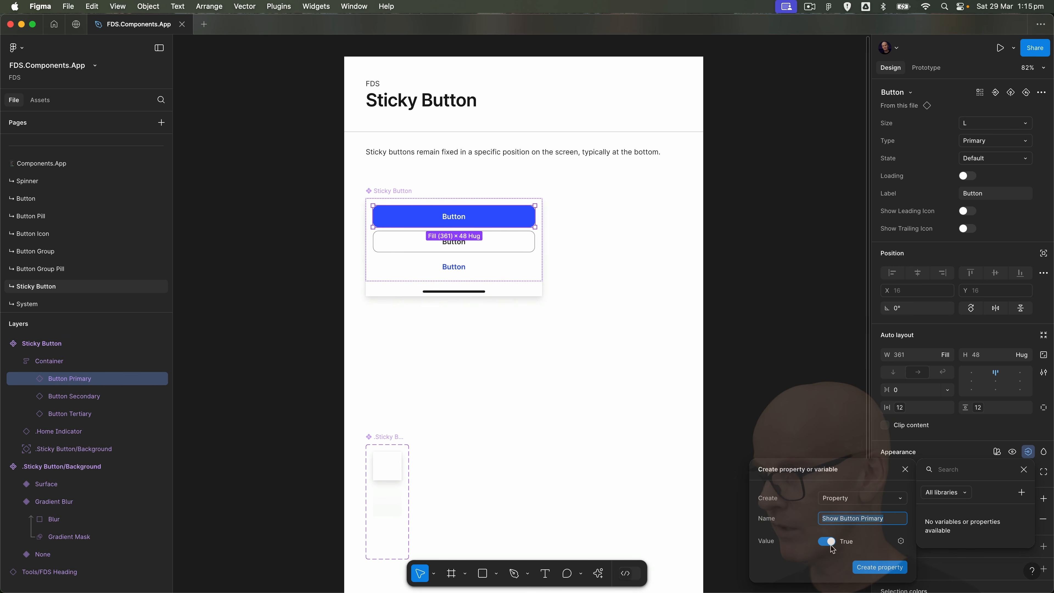
left_click(899, 567)
left_click(507, 248)
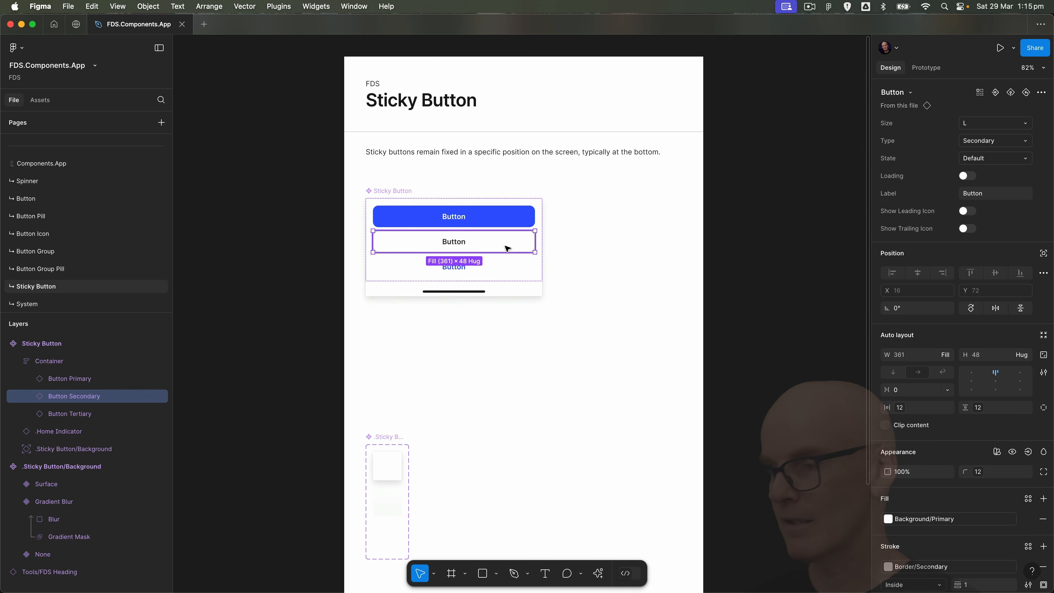
left_click(1028, 452)
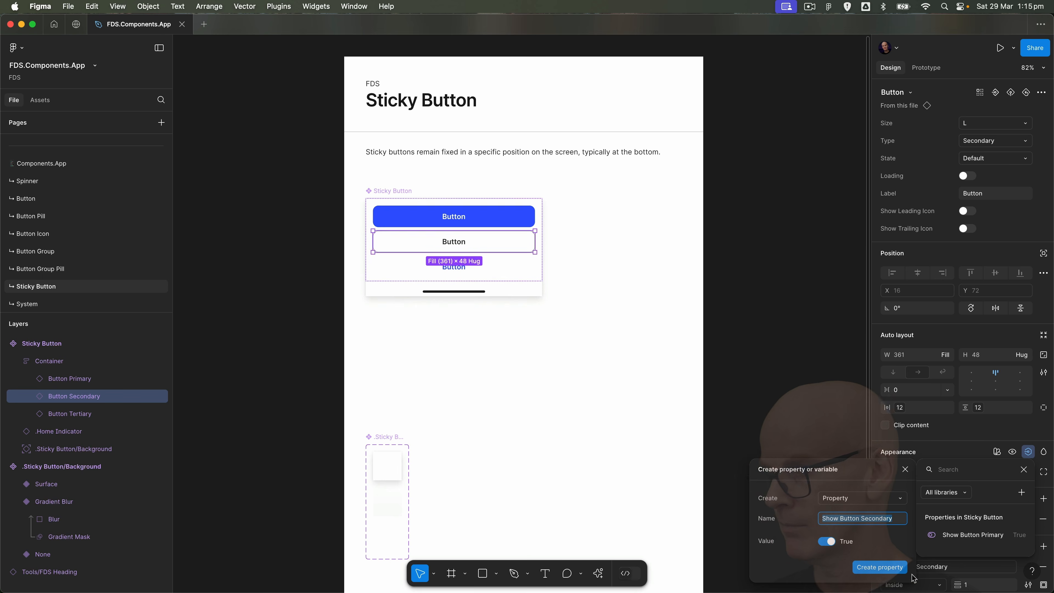
left_click(887, 570)
left_click(501, 267)
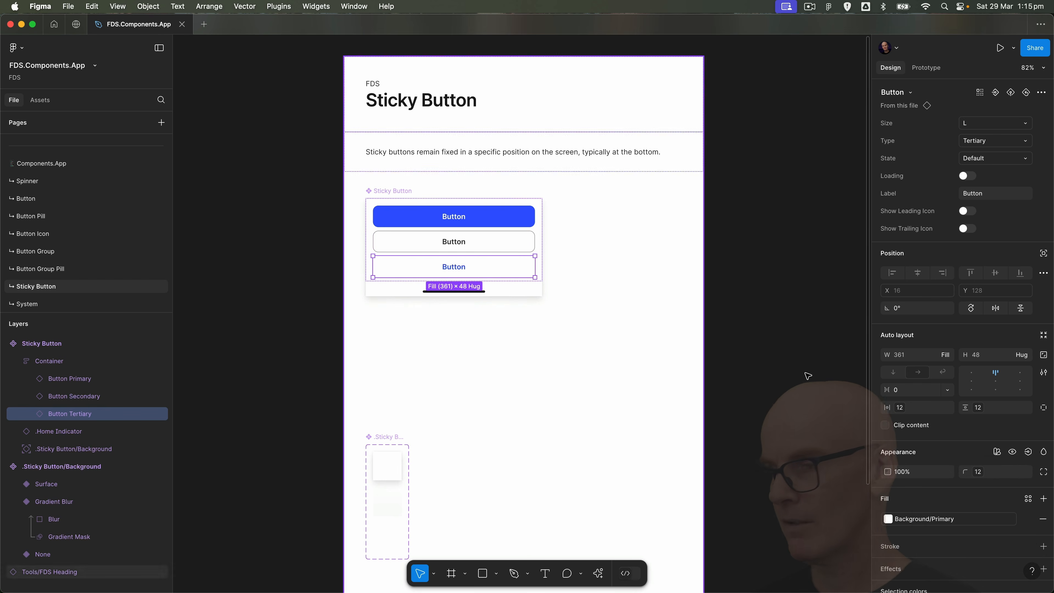
left_click(1028, 452)
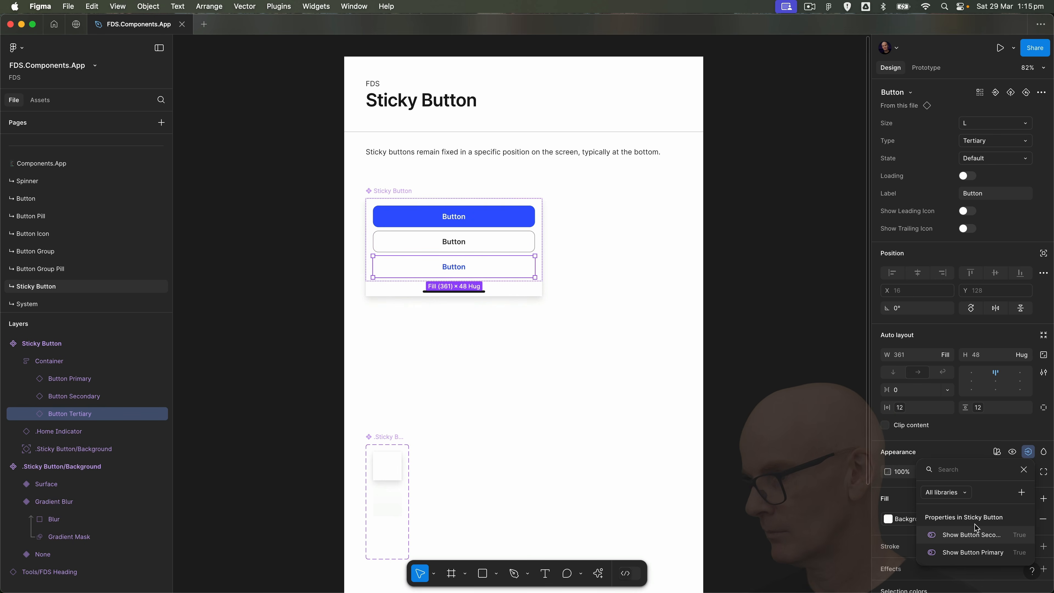
left_click(871, 566)
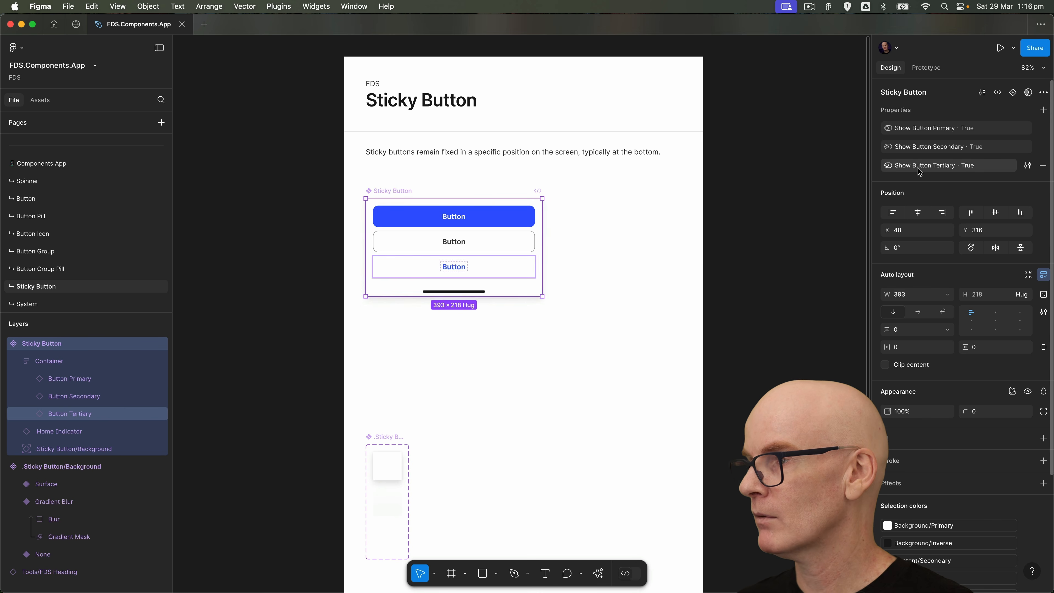
Expose nested instance properties from Button Primary, Button Secondary, Button Tertiary and .Home Indicator on the Sticky Button component
left_click(1043, 111)
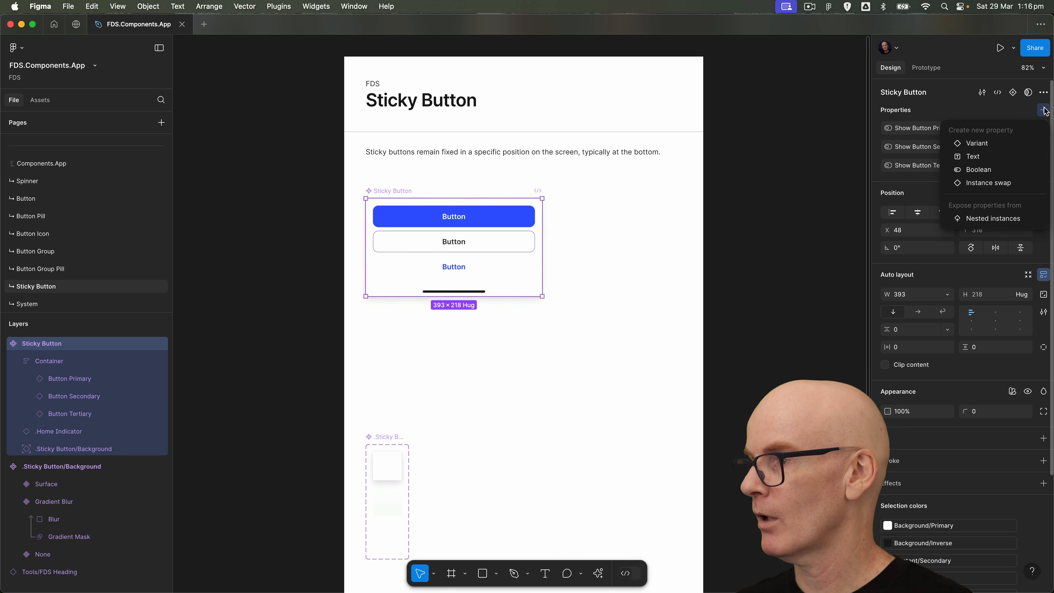
left_click(991, 218)
left_click(746, 142)
left_click(739, 158)
left_click(740, 175)
left_click(742, 195)
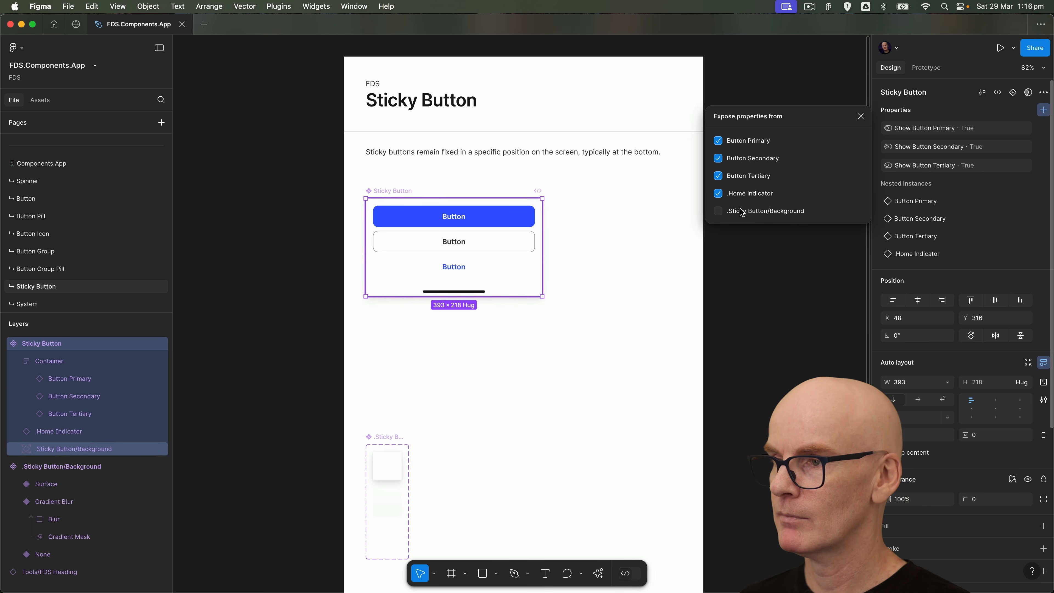
left_click(743, 211)
left_click(861, 118)
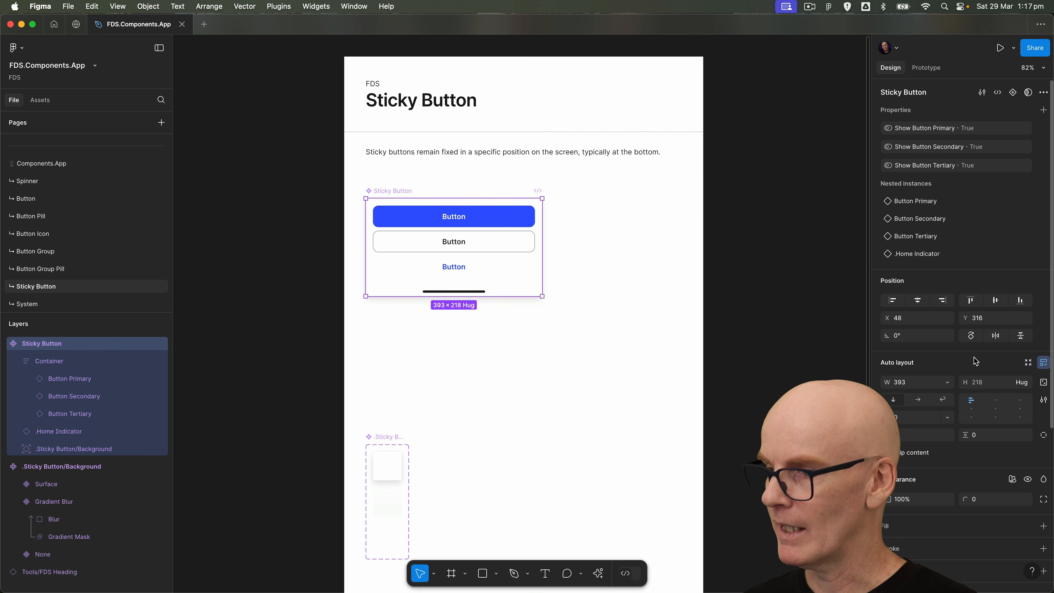
Set the Sticky Button component's auto layout alignment to bottom left and select its Container layer
left_click(971, 418)
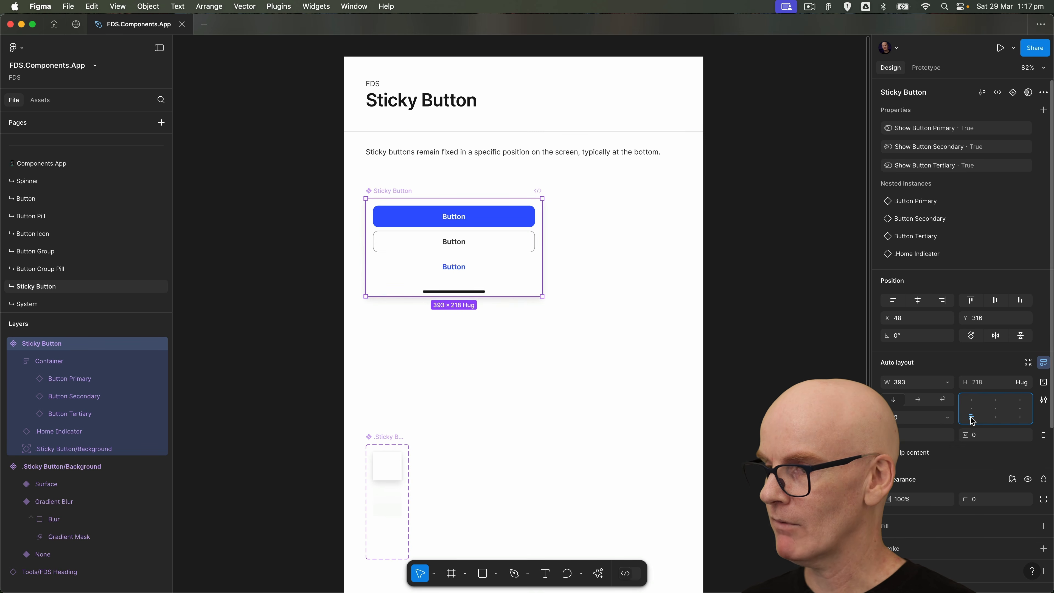
left_click(19, 360)
left_click(48, 360)
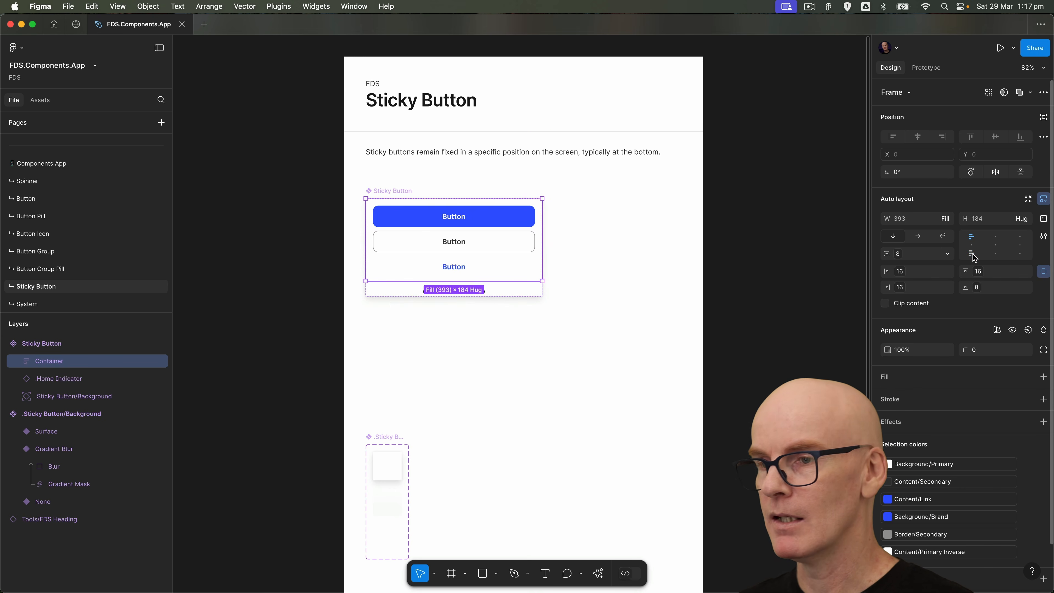
Place an instance of the Sticky Button below the main component and turn off its Show Button Tertiary property
left_click_drag(485, 247, 485, 359)
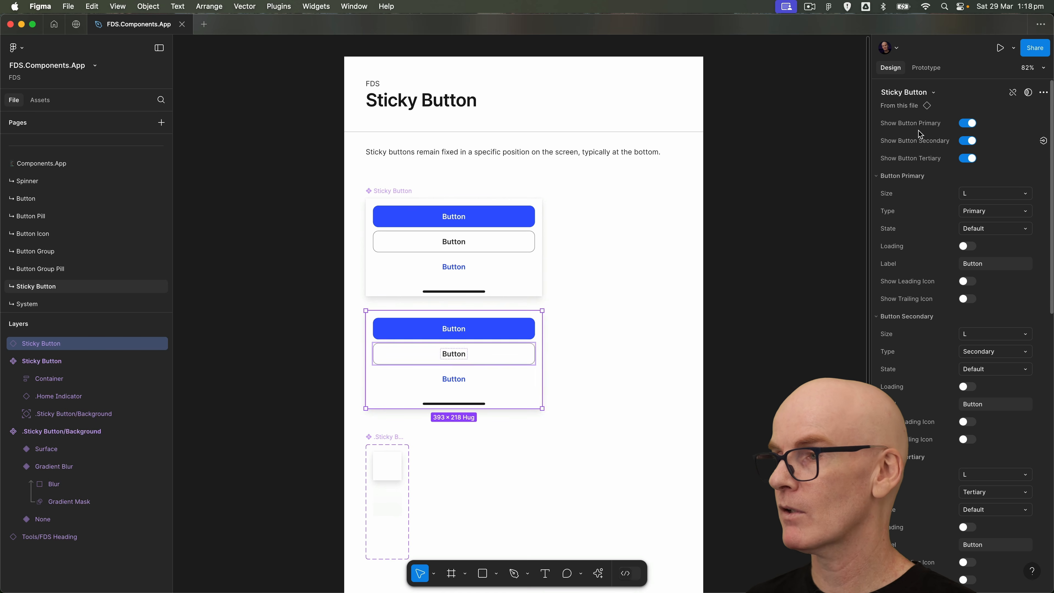
left_click(967, 158)
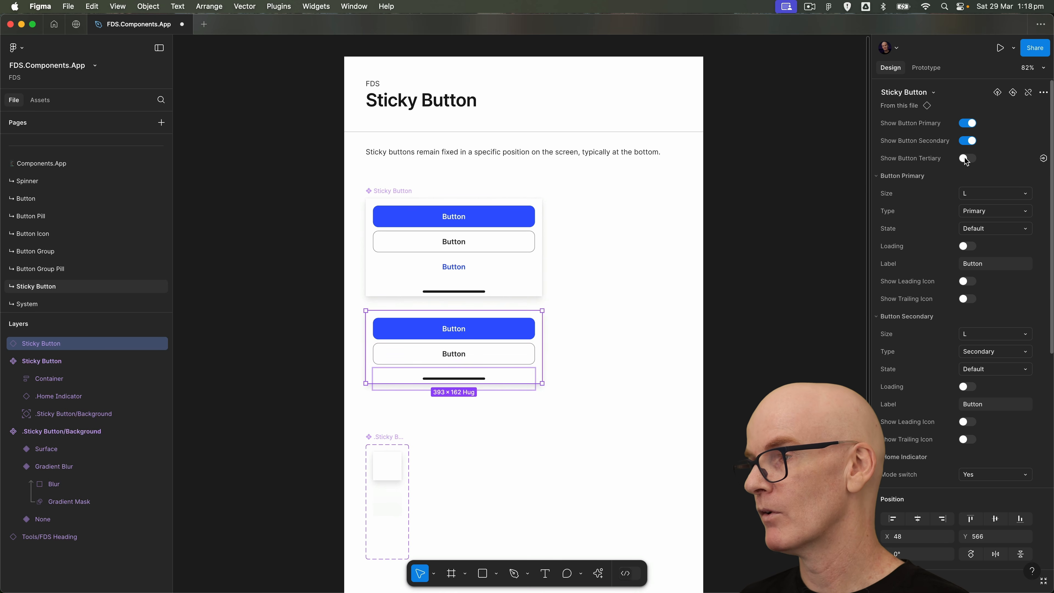
left_click(969, 142)
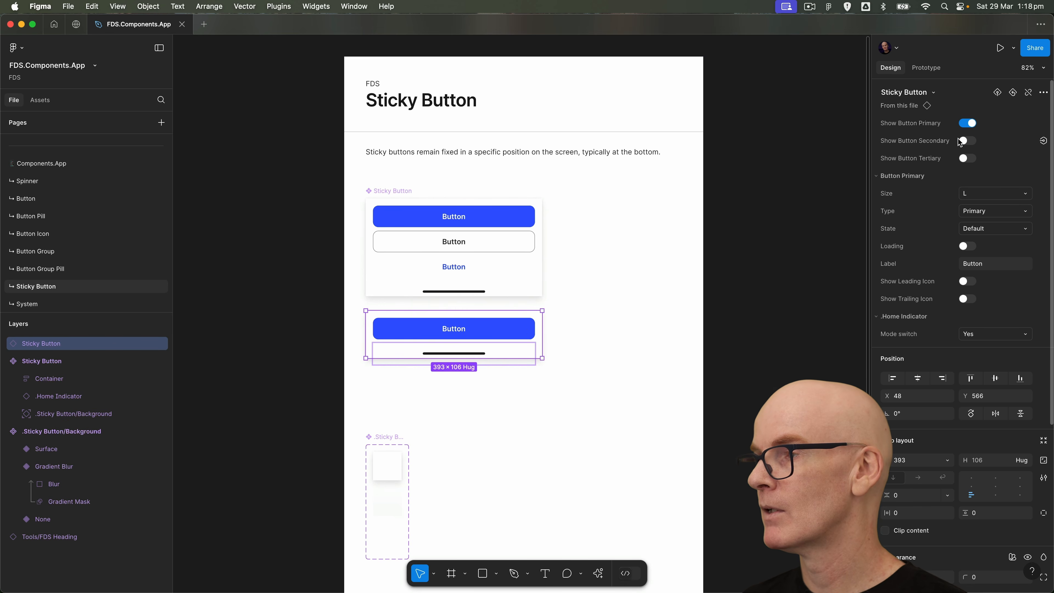
left_click(966, 140)
left_click(638, 281)
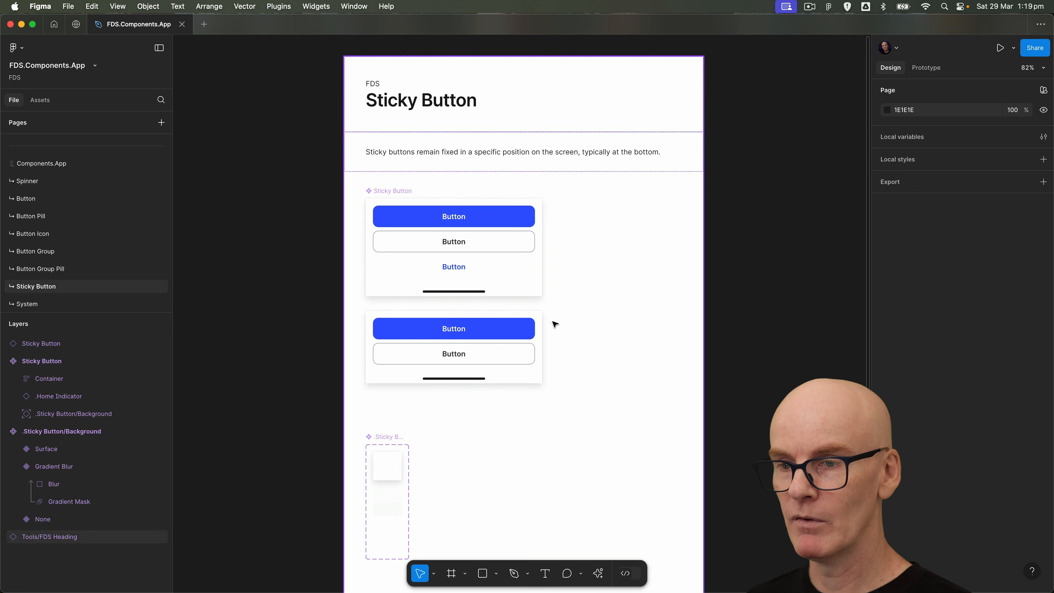
Set the Sticky Button instance's primary button label to Confirm and its secondary button label to Cancel
left_click(481, 358)
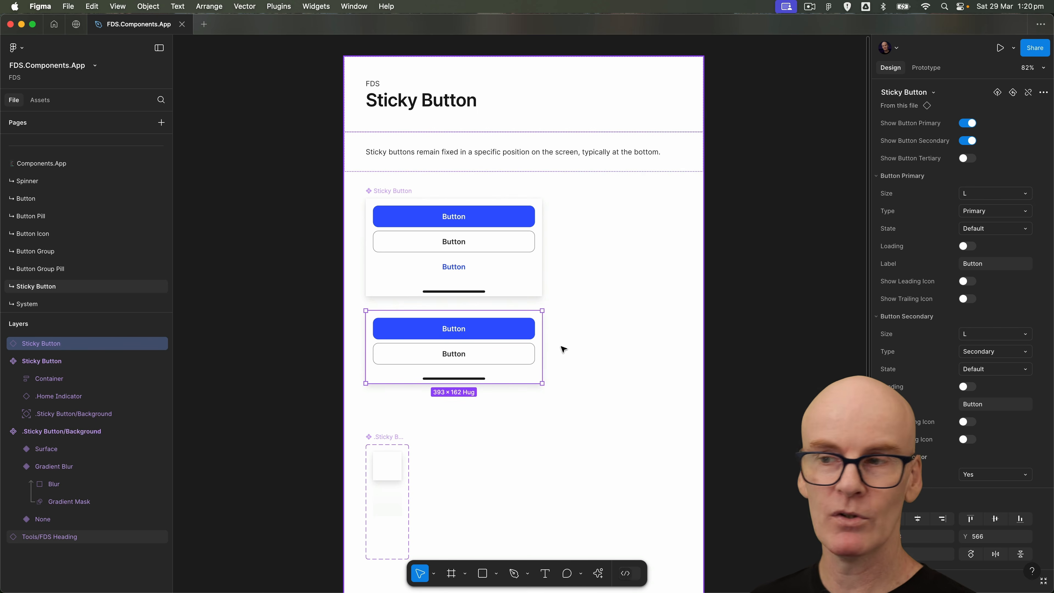
left_click(991, 266)
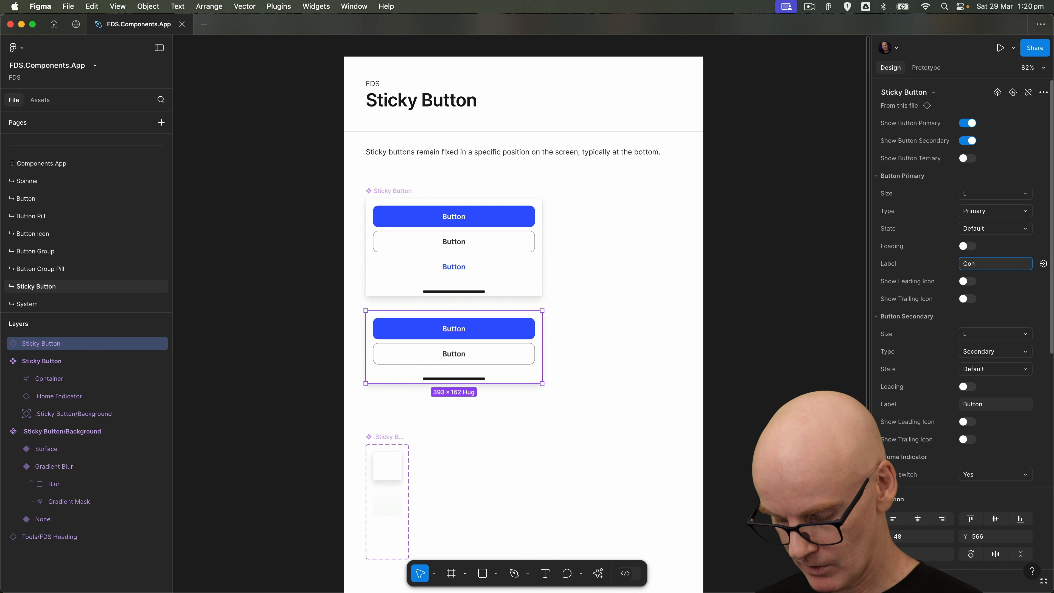
left_click(993, 404)
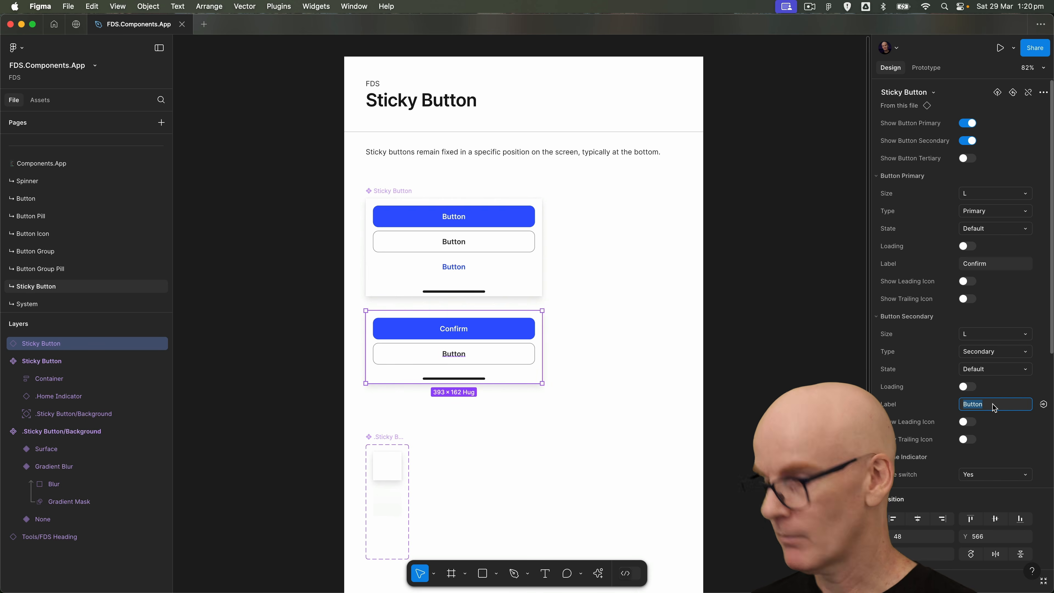
left_click(829, 364)
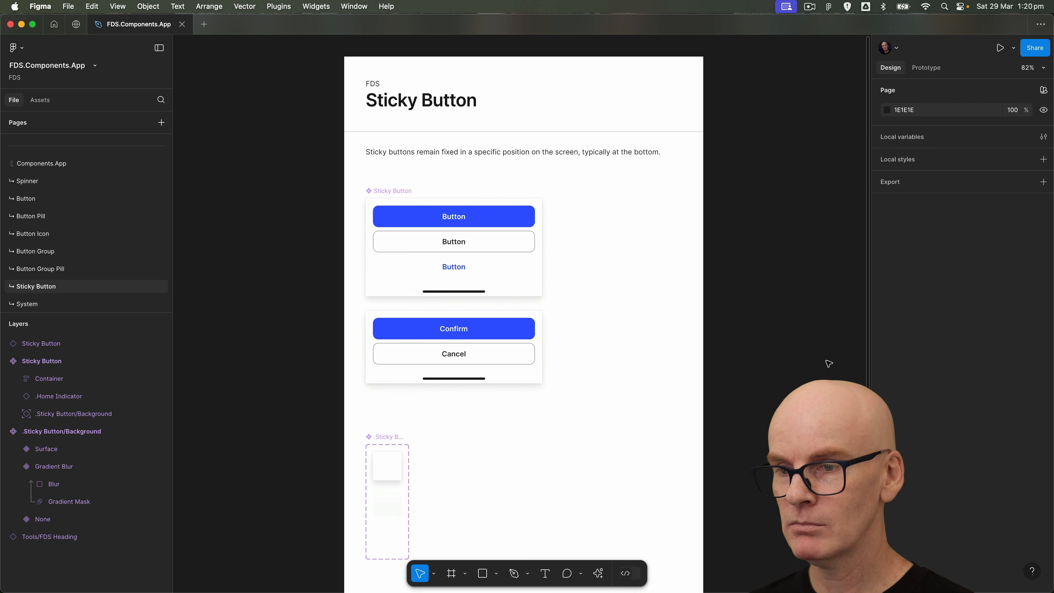
Draw a new frame on the empty canvas beside the documentation page and resize it to the iPhone 14 & 15 Pro preset
left_click(512, 337)
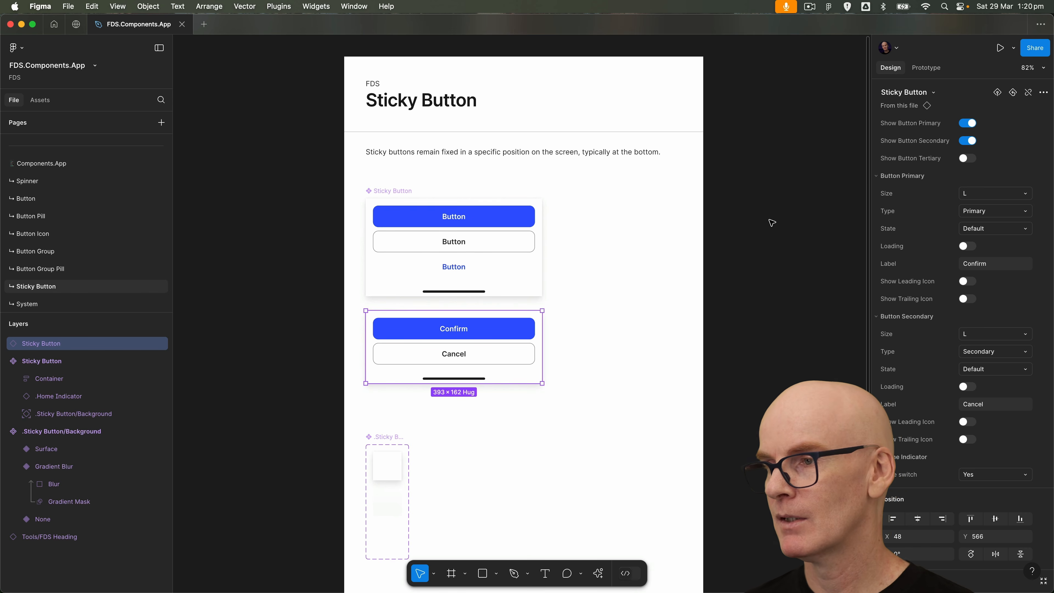
left_click(819, 219)
left_click_drag(818, 218, 481, 226)
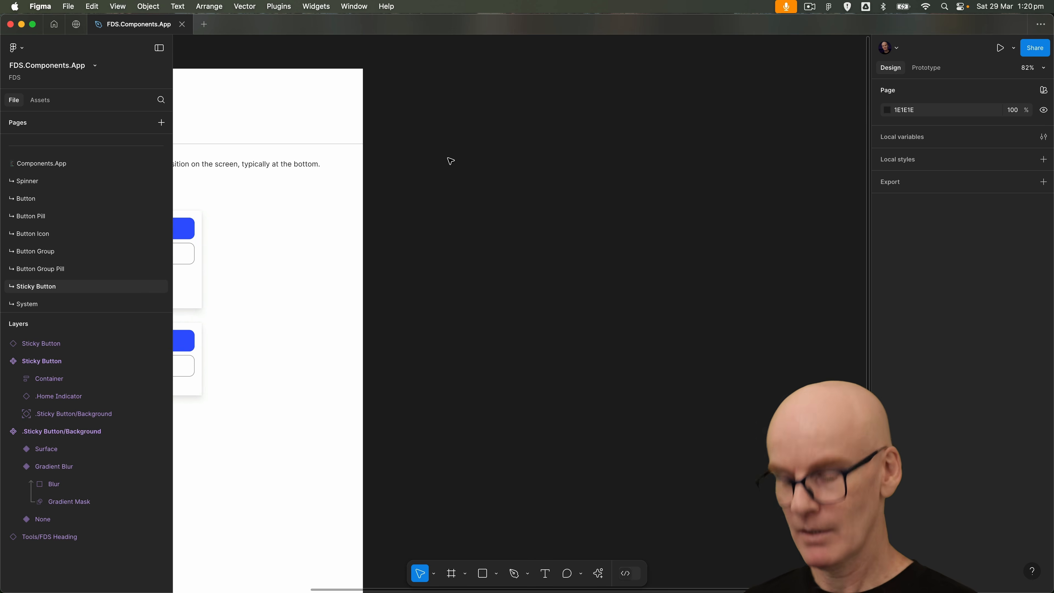
key("f")
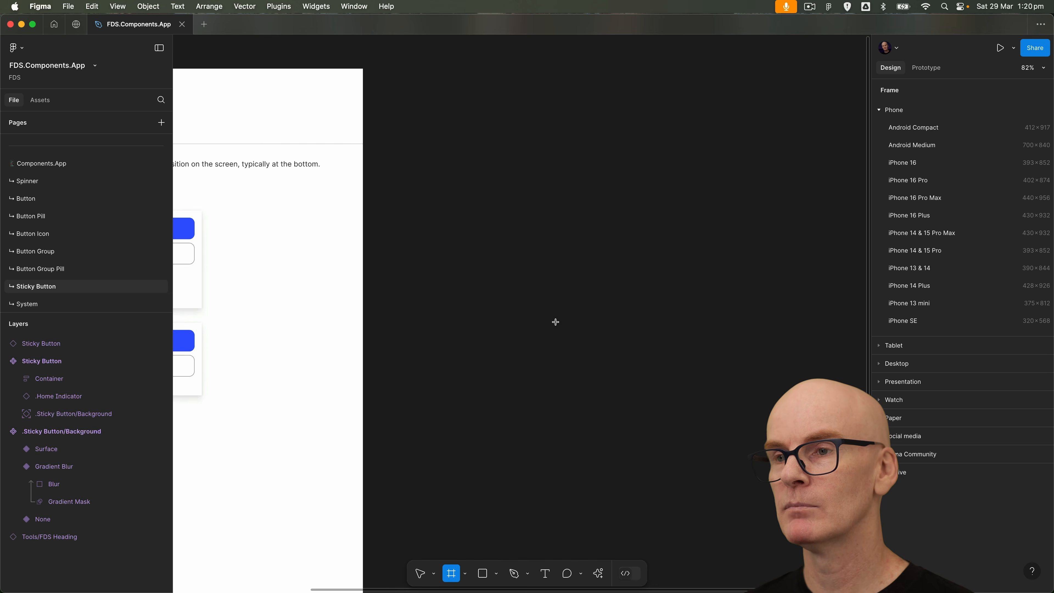
left_click_drag(397, 73, 594, 392)
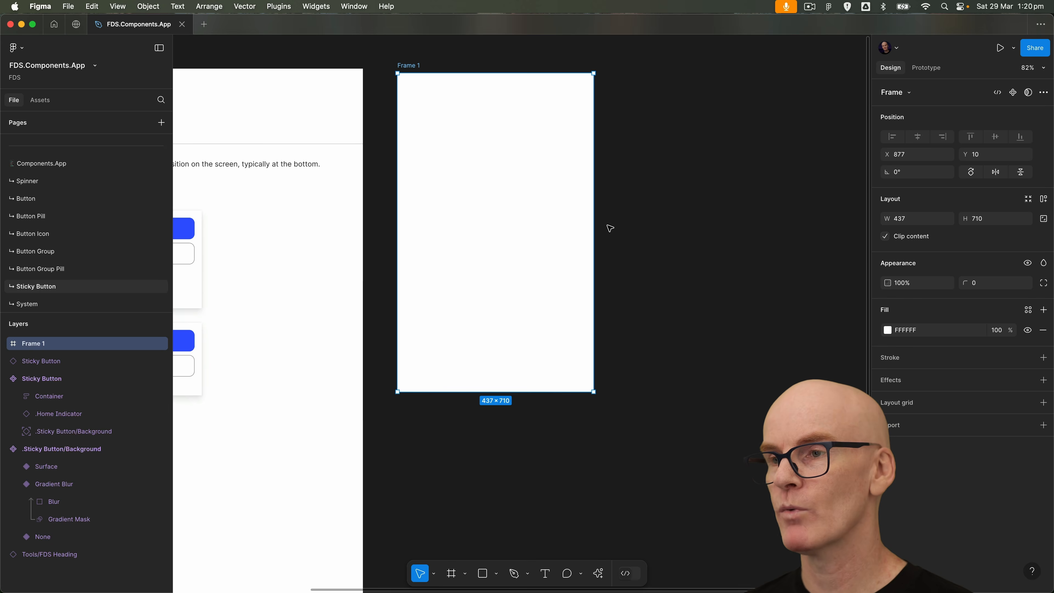
left_click(908, 89)
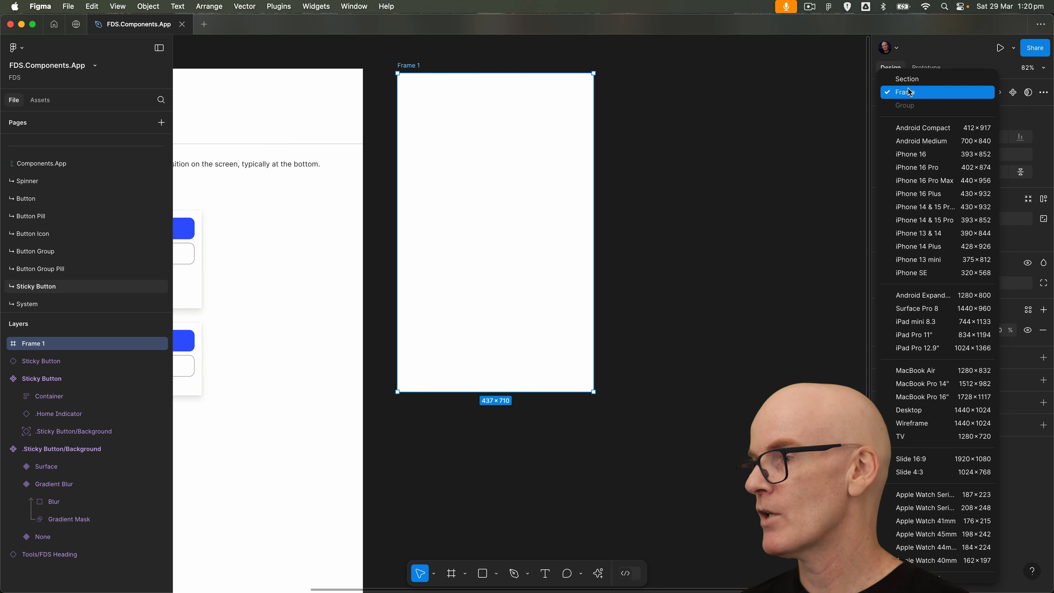
left_click(905, 224)
Move the phone-sized frame up to the page's top edge, leaving a 64 px gap between it and the documentation page
left_click_drag(490, 170, 487, 166)
key("alt")
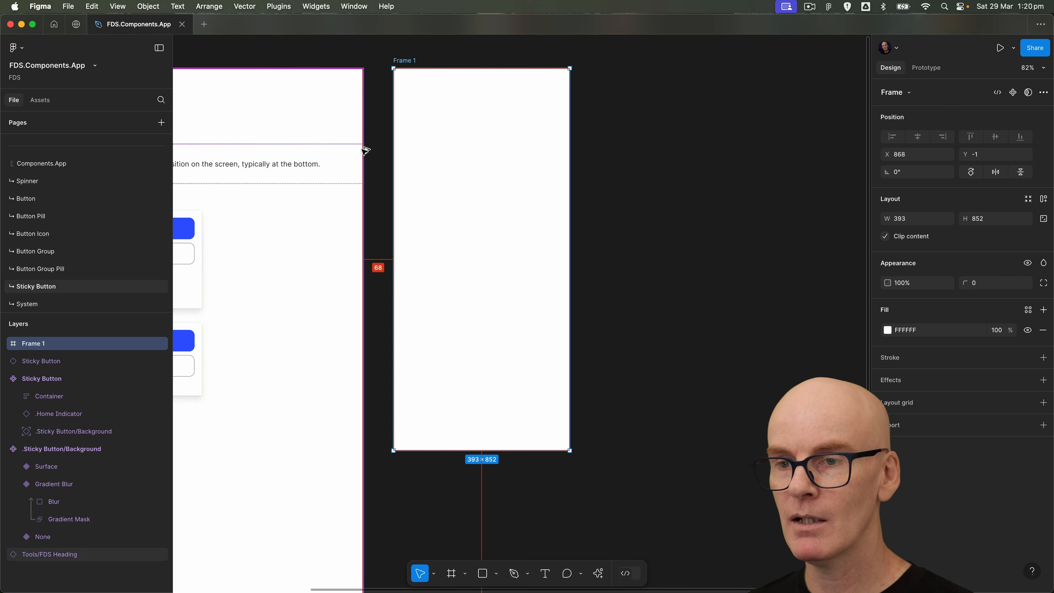
key("Left")
key("Left")
key("Left")
key("Left")
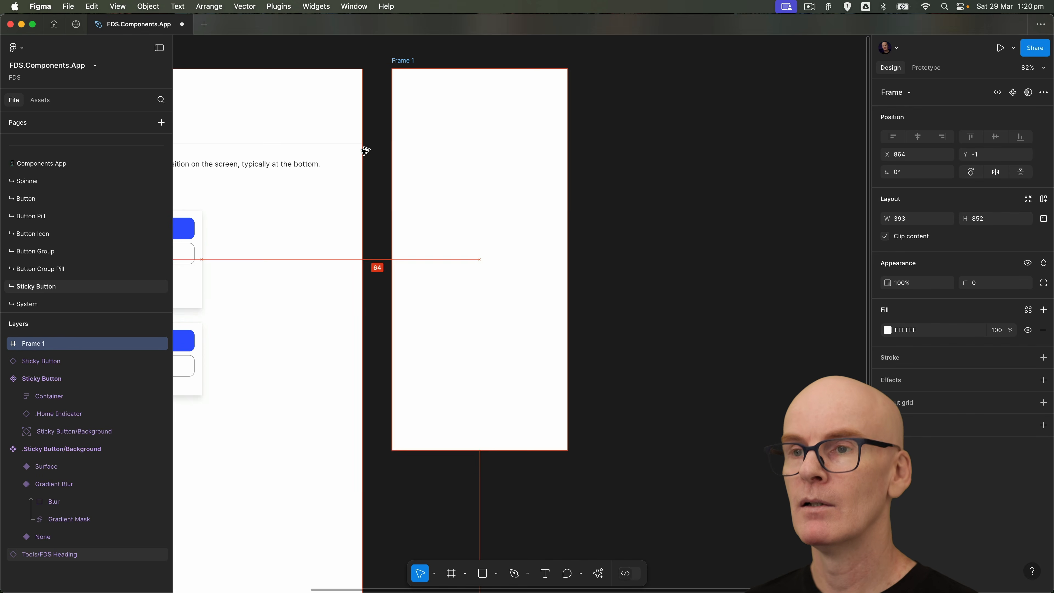
Rename the phone-sized frame as Stickey Button test
double_click(402, 61)
type("Stickey Bu")
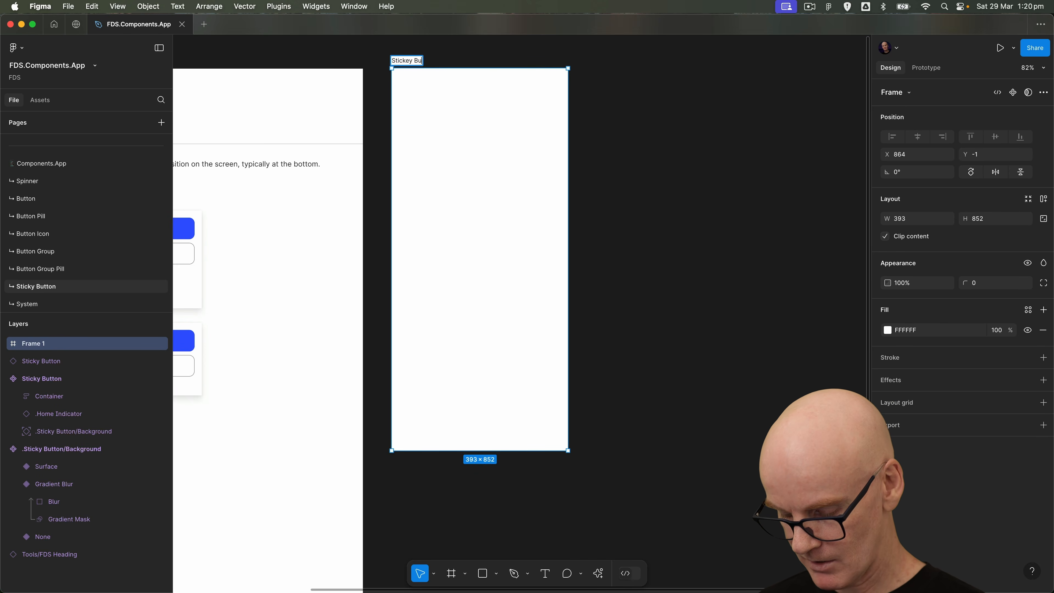
type("tton test")
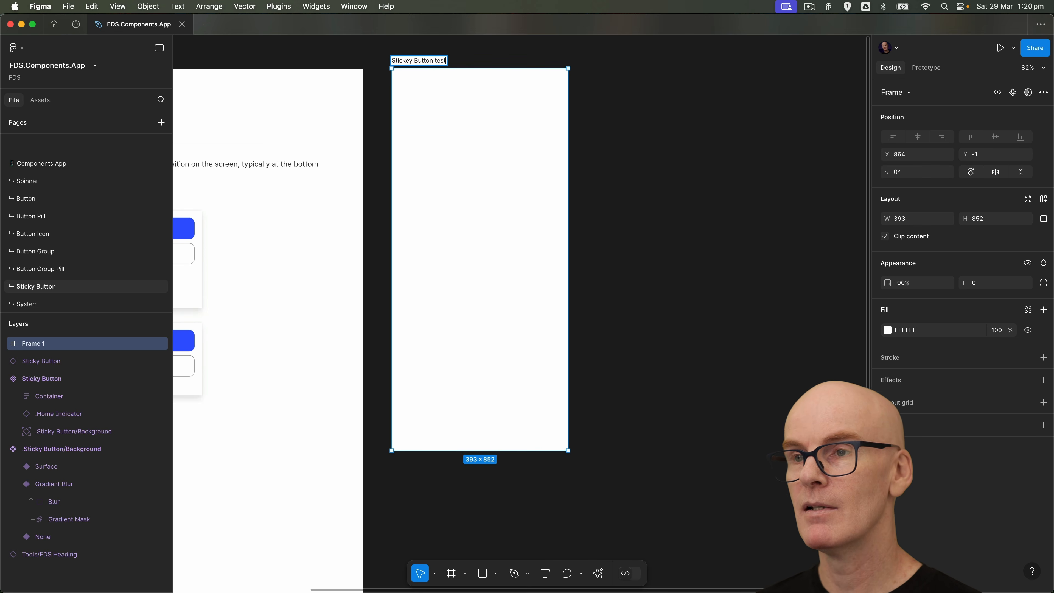
left_click(665, 110)
Draw a 393 × 852 frame filling the Stickey Button test frame and name it Container
left_click(427, 102)
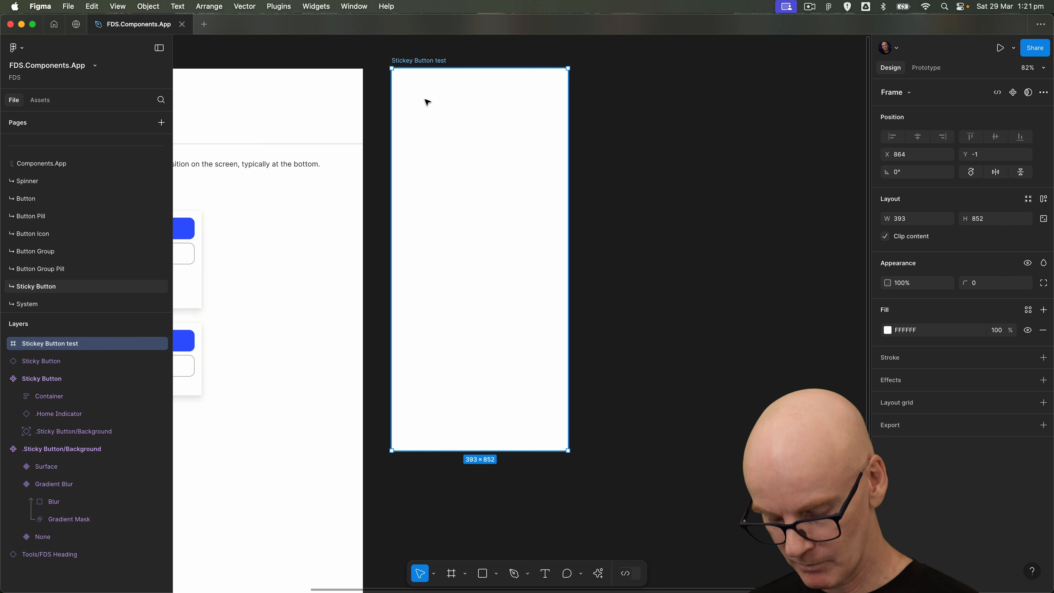
key("f")
mouse_move(390, 68)
left_mouse_down()
mouse_move(551, 459)
mouse_move(568, 451)
left_mouse_up()
double_click(53, 357)
type("Container")
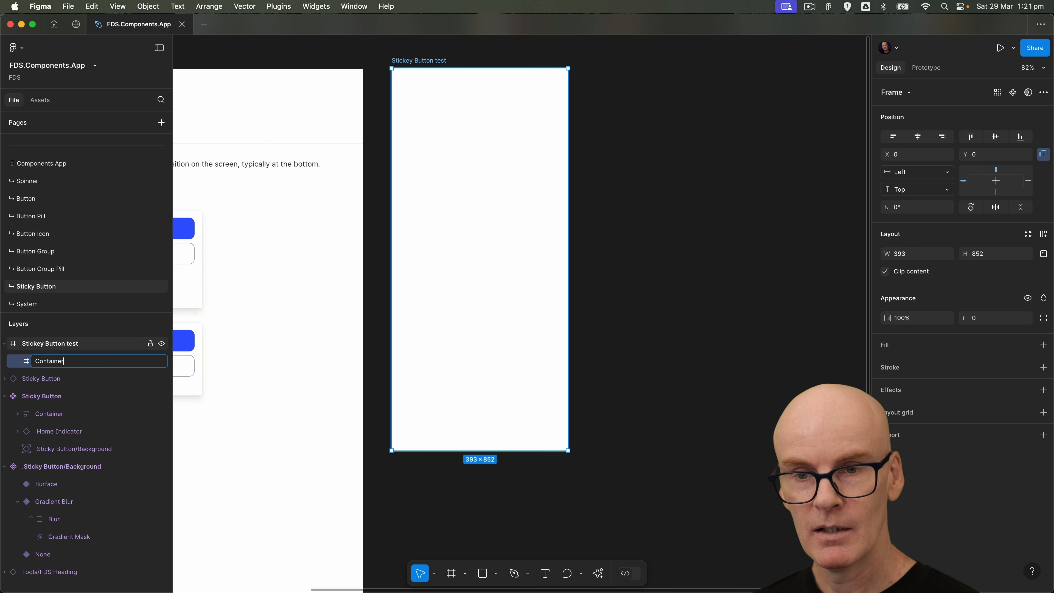
key("Return")
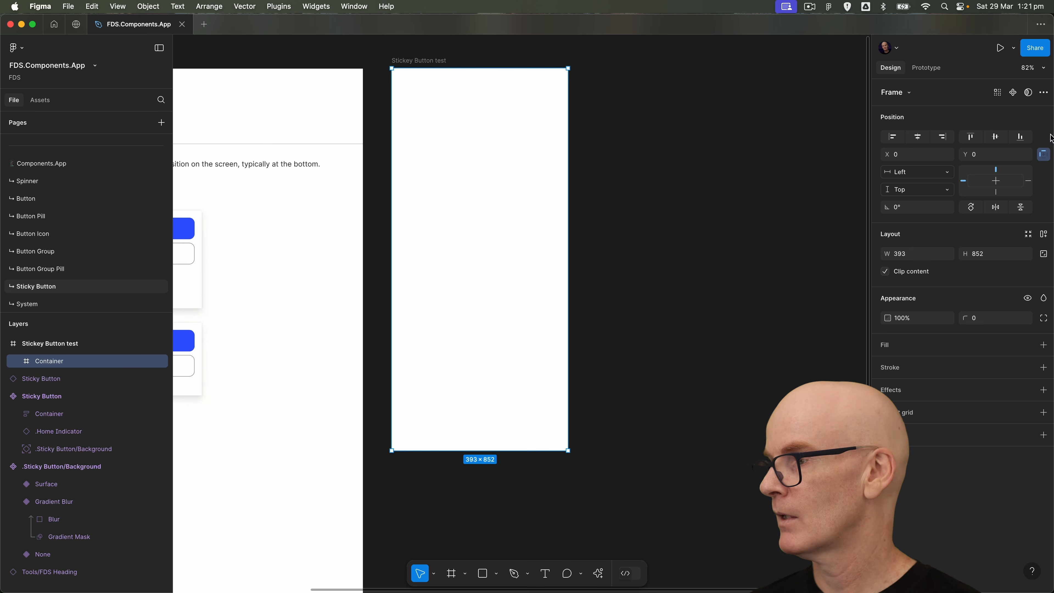
Add auto layout to the test frame's Container and set its horizontal and vertical padding to the L spacing token (16)
left_click(1043, 234)
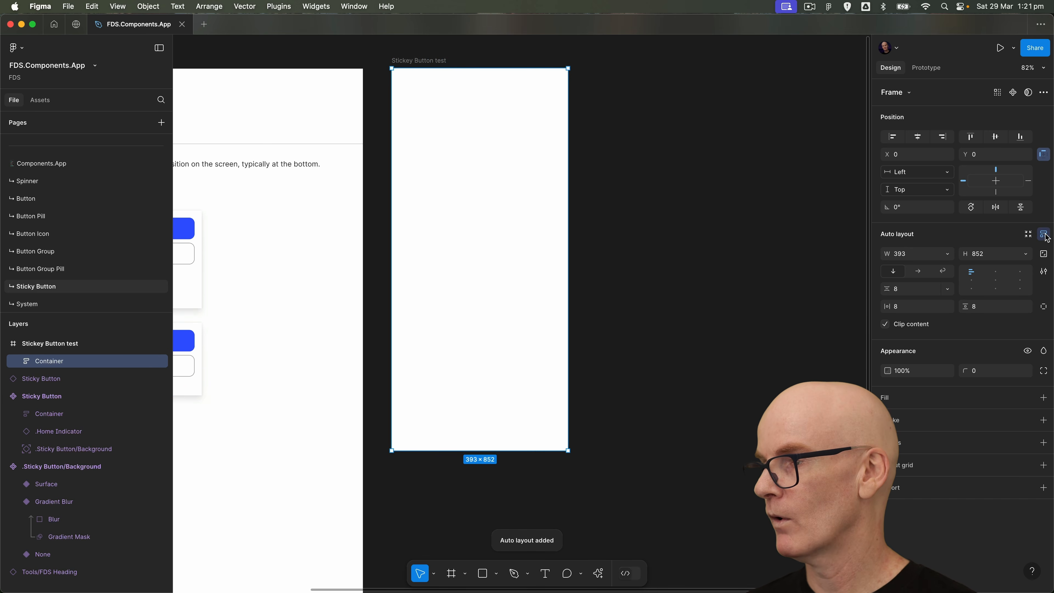
left_click(948, 306)
left_click(901, 476)
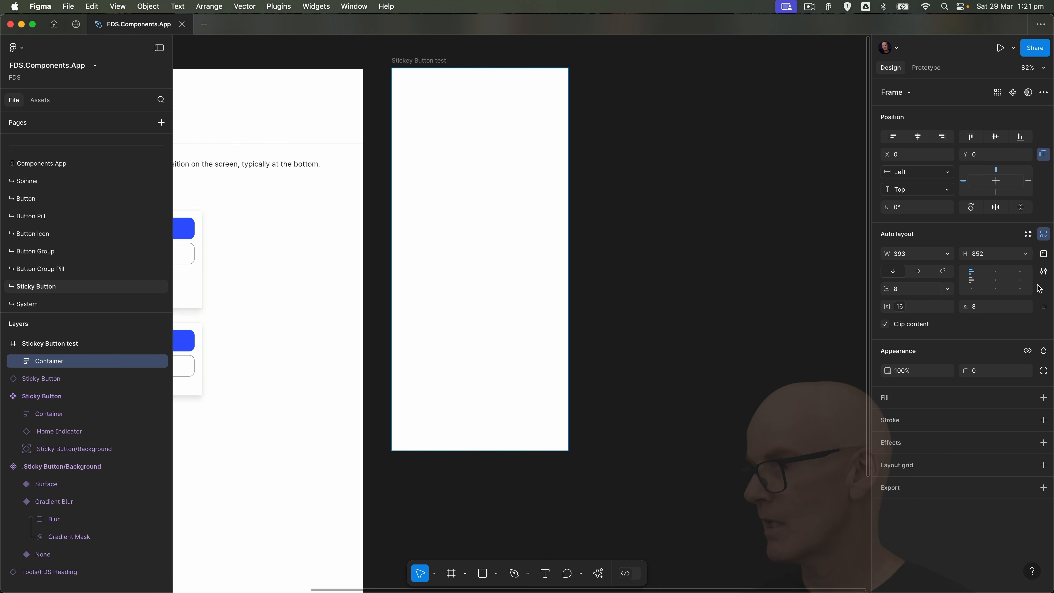
left_click(1025, 306)
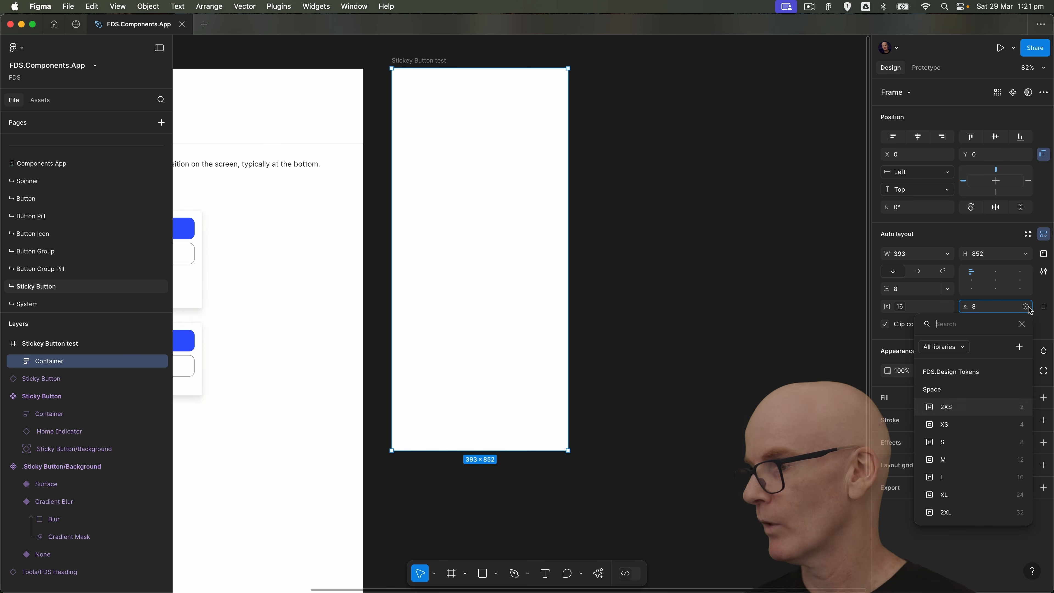
left_click(997, 477)
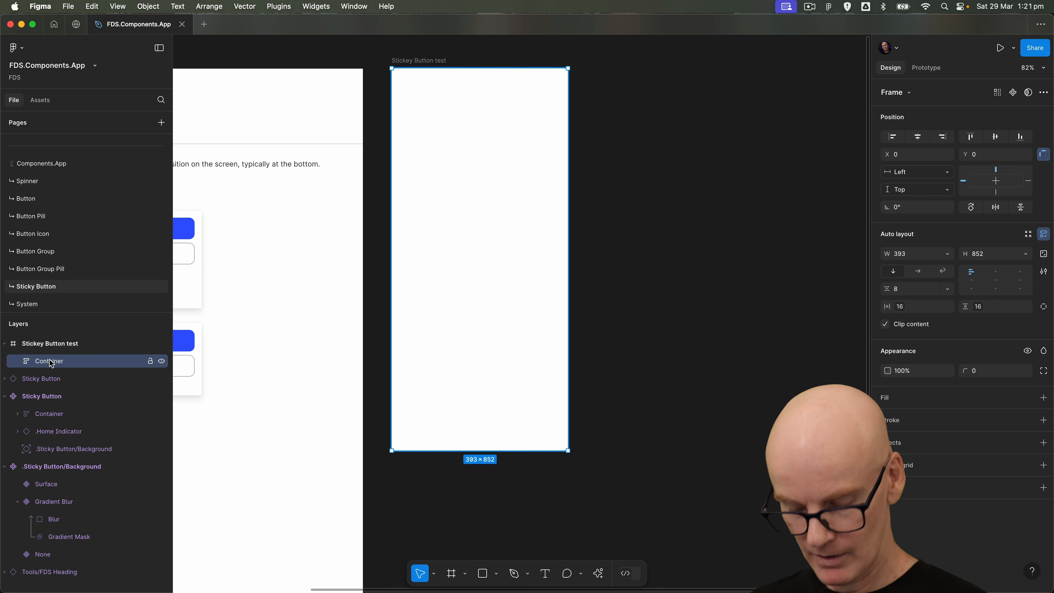
Add a text layer reading "Text" inside the Container of the Stickey Button test frame
key("t")
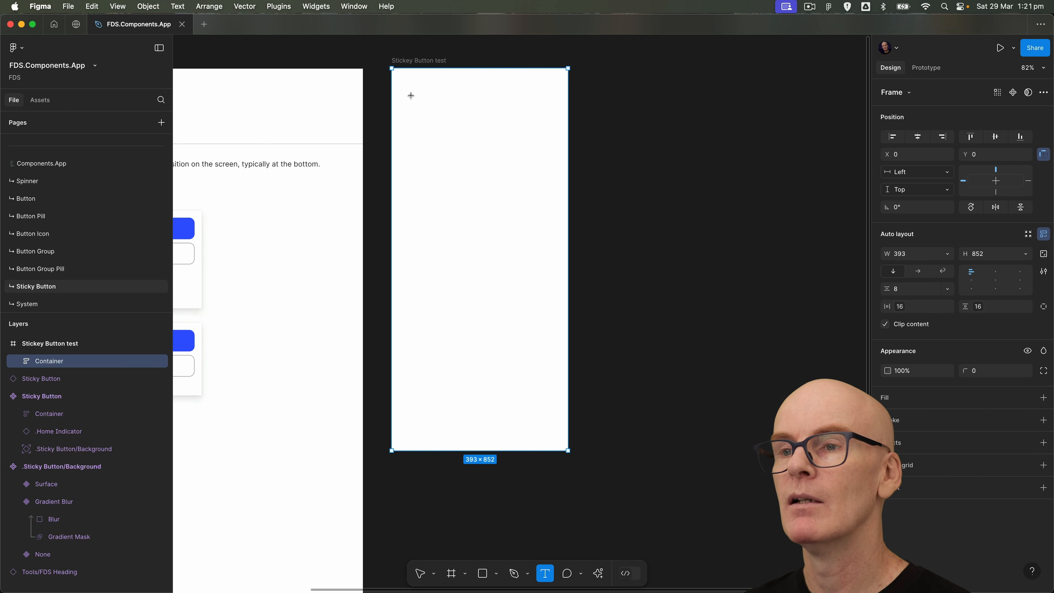
left_click(397, 85)
type("Text")
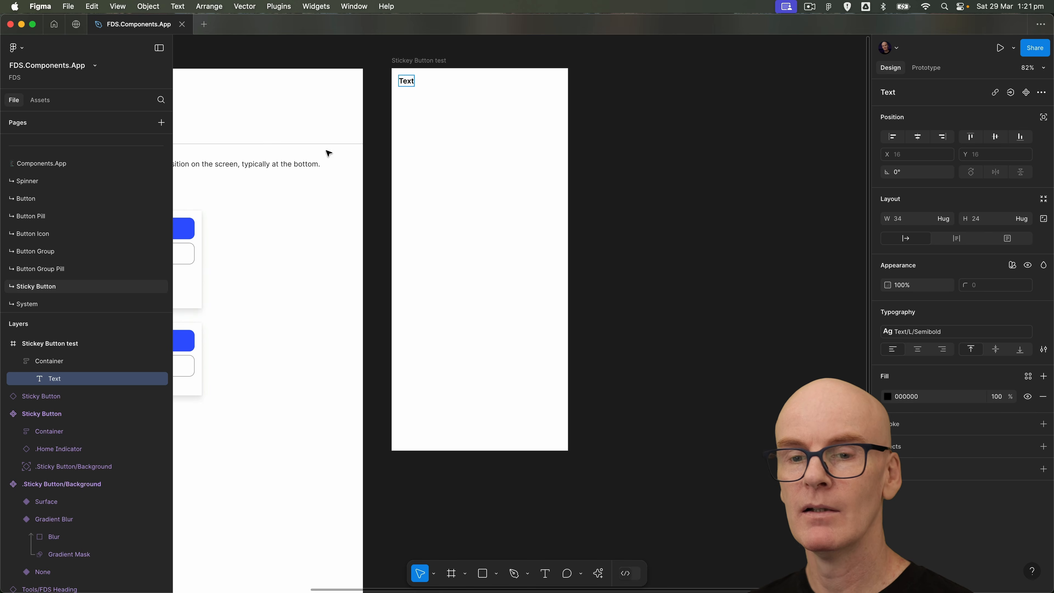
Set the text layer's width to fill the Container and apply the Text/L Regular 16/24 text style
left_click(94, 363)
left_click(88, 376)
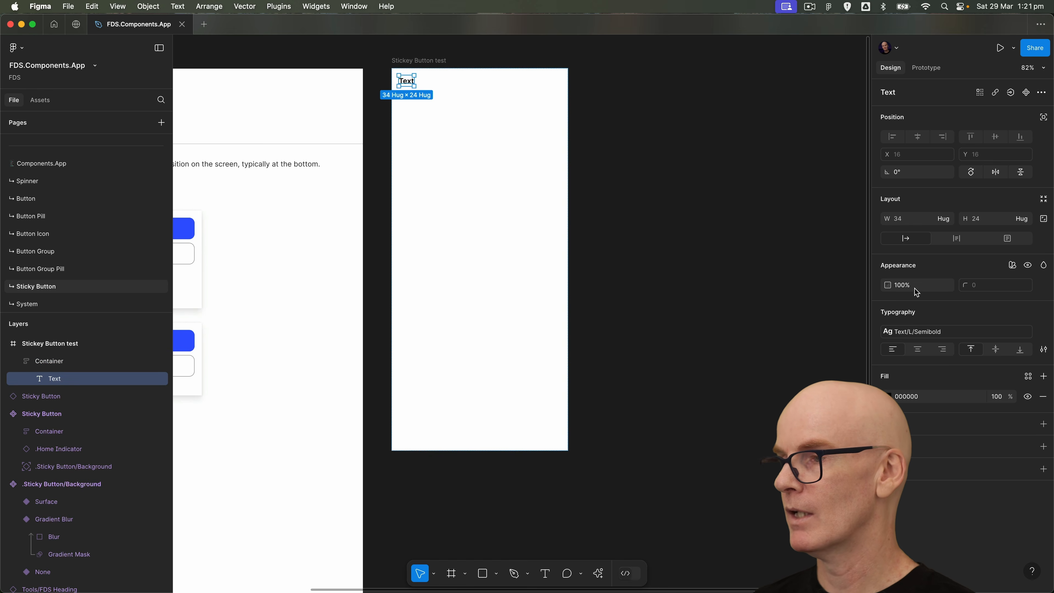
left_click(946, 219)
left_click(946, 233)
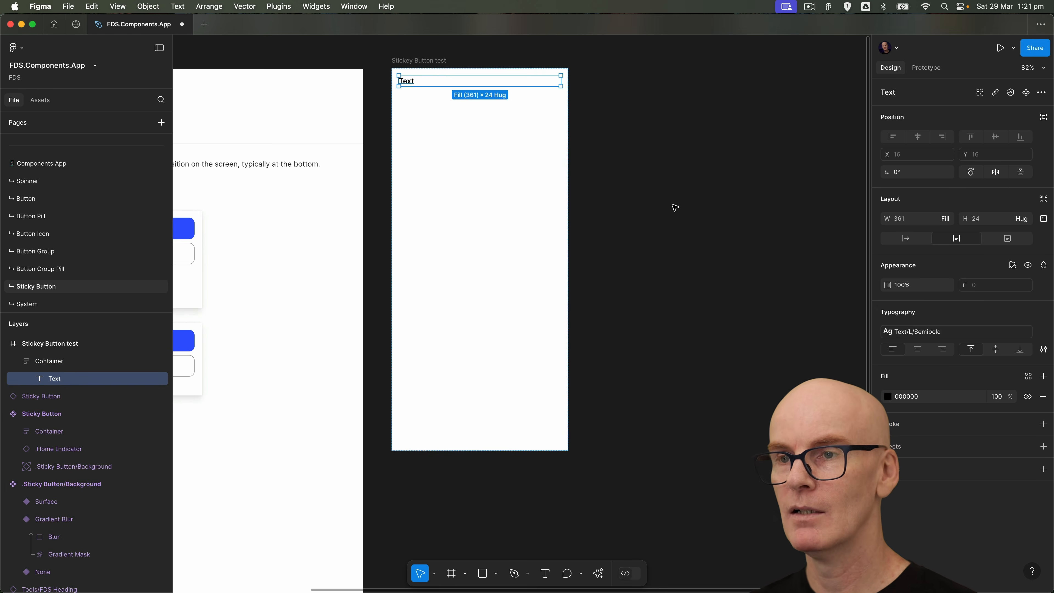
left_click(940, 331)
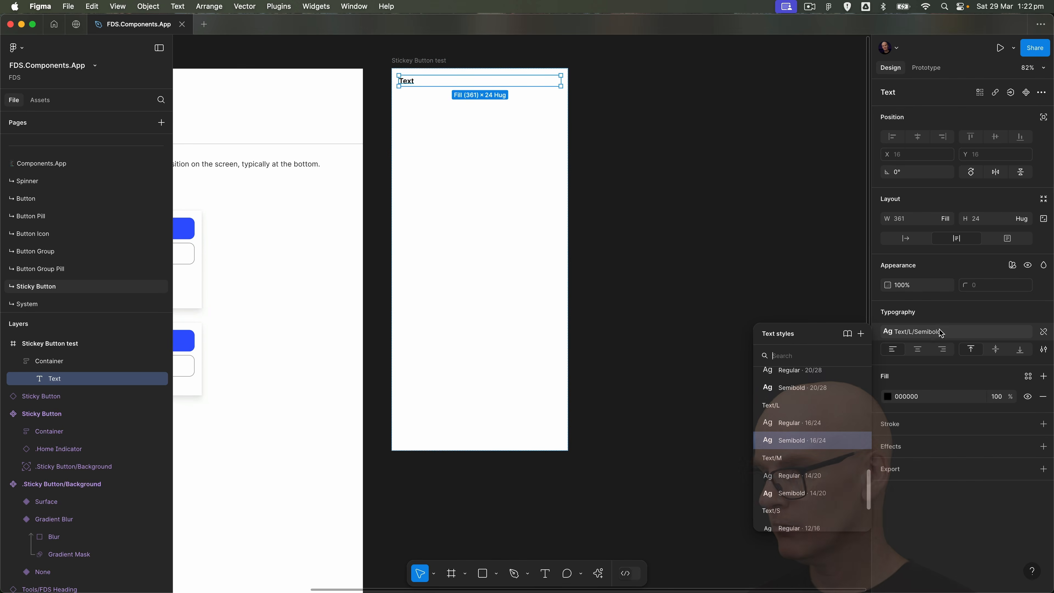
left_click(813, 423)
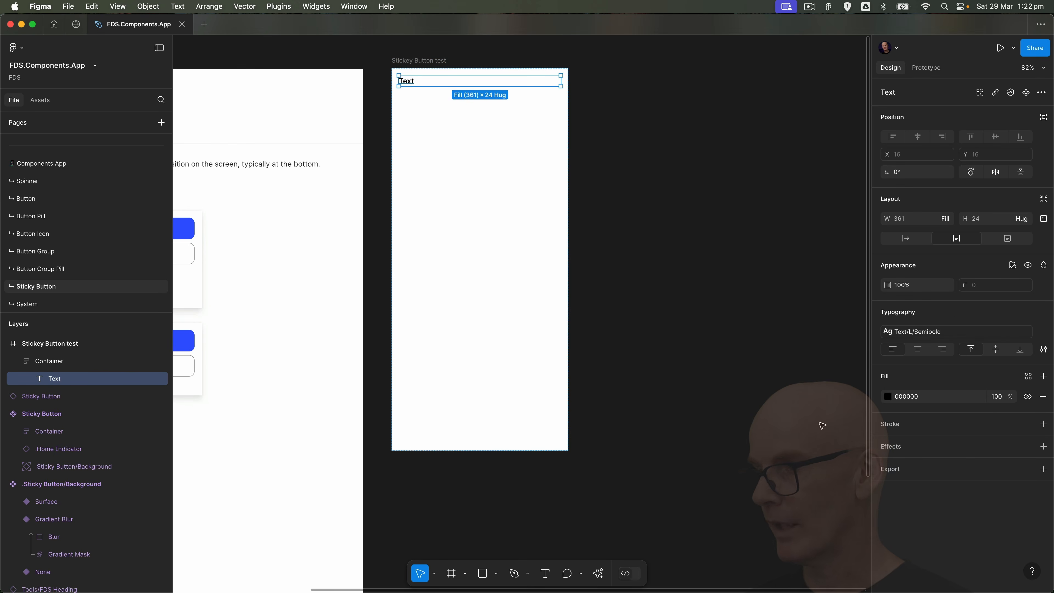
Apply the Content/Secondary color token as the fill of the text layer in the test frame
left_click(1028, 377)
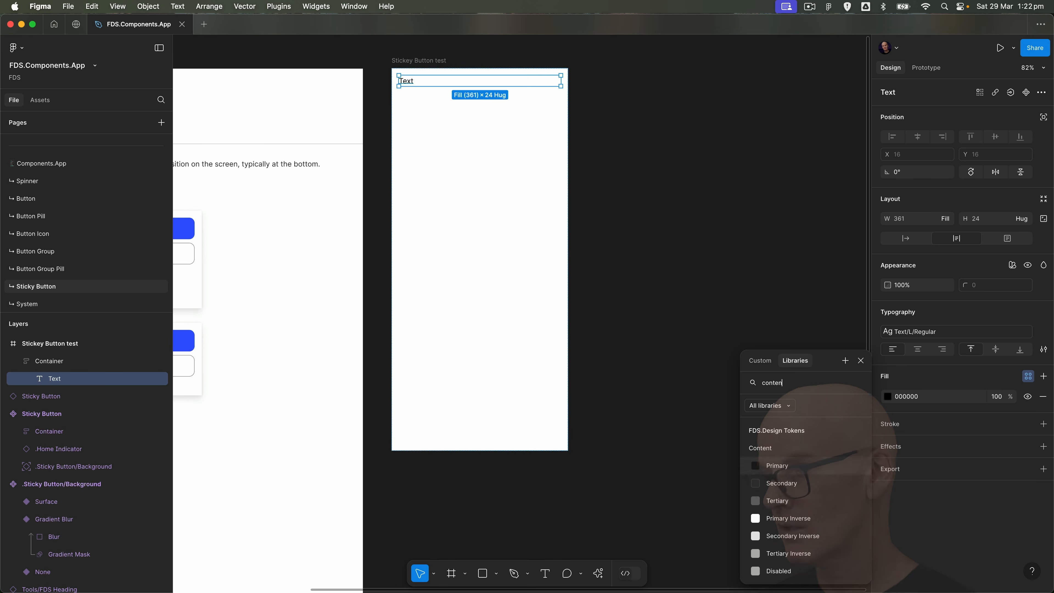
left_click(796, 485)
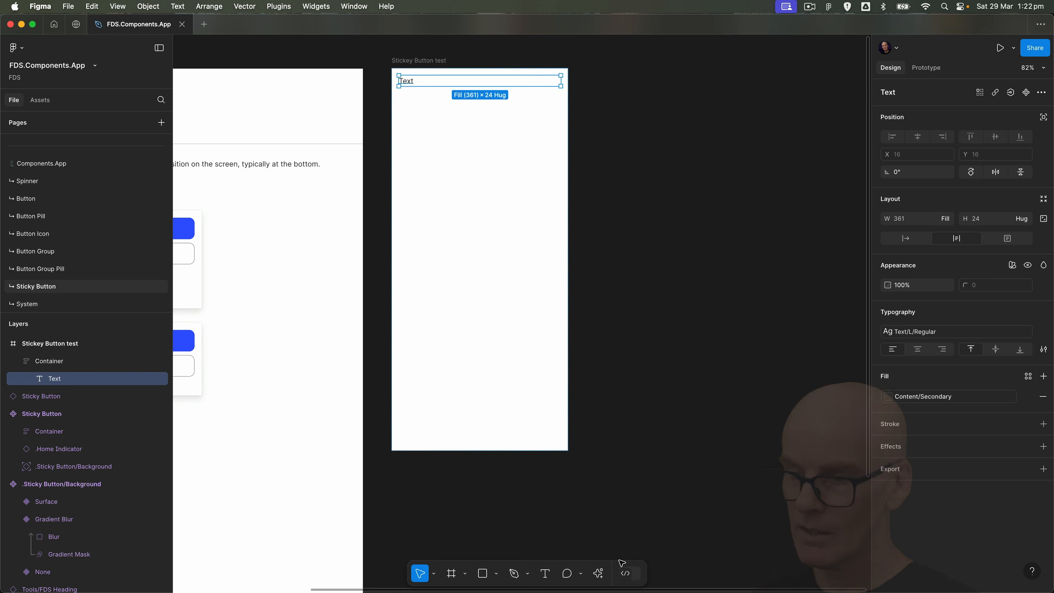
Rewrite the placeholder text with AI using the prompt "Replace this with a full screen of text that's talking about sticky buttons."
double_click(404, 82)
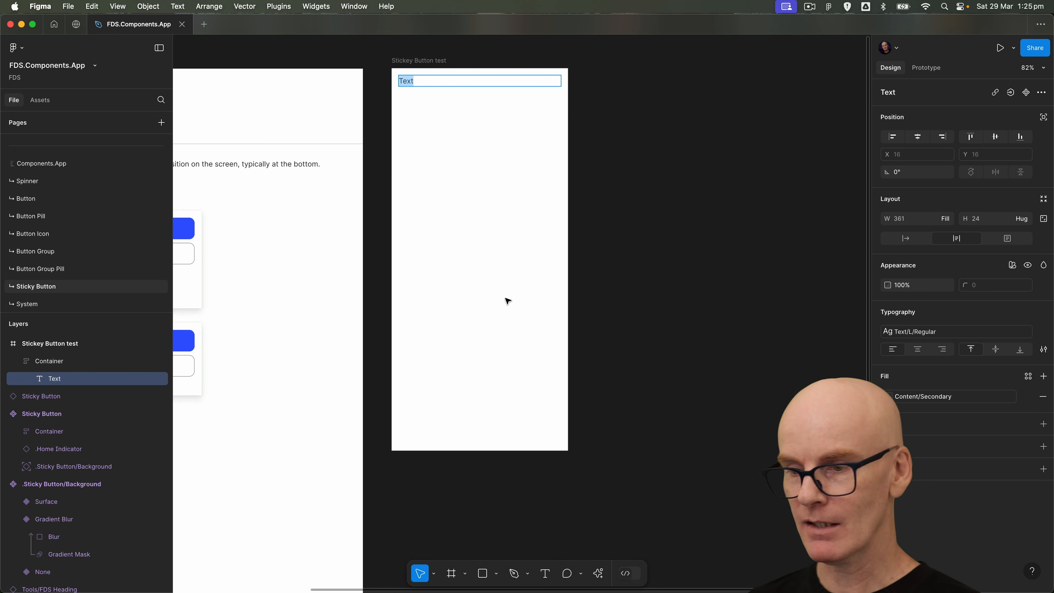
left_click(598, 574)
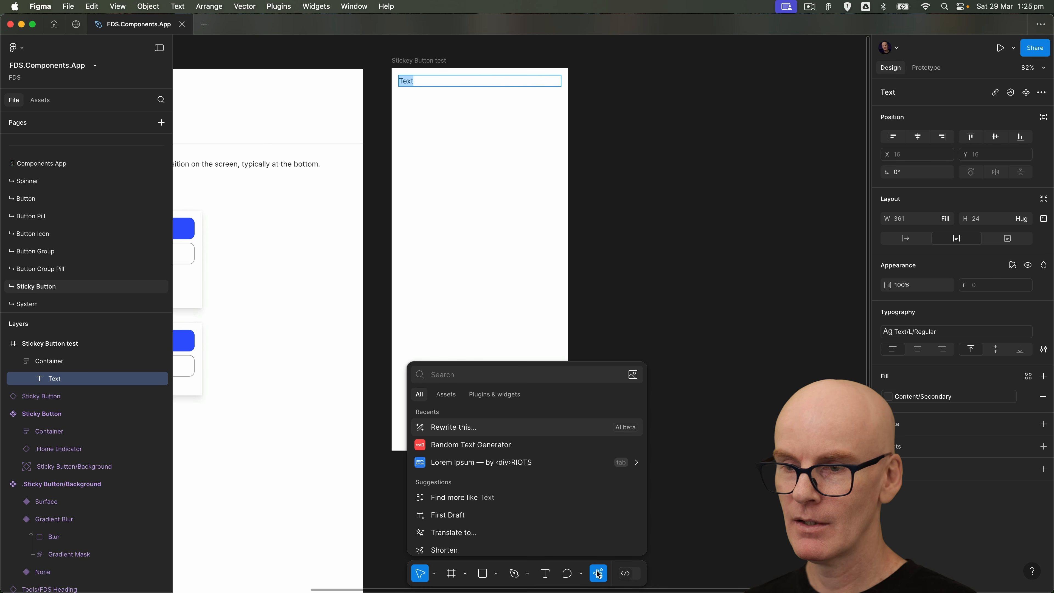
left_click(456, 428)
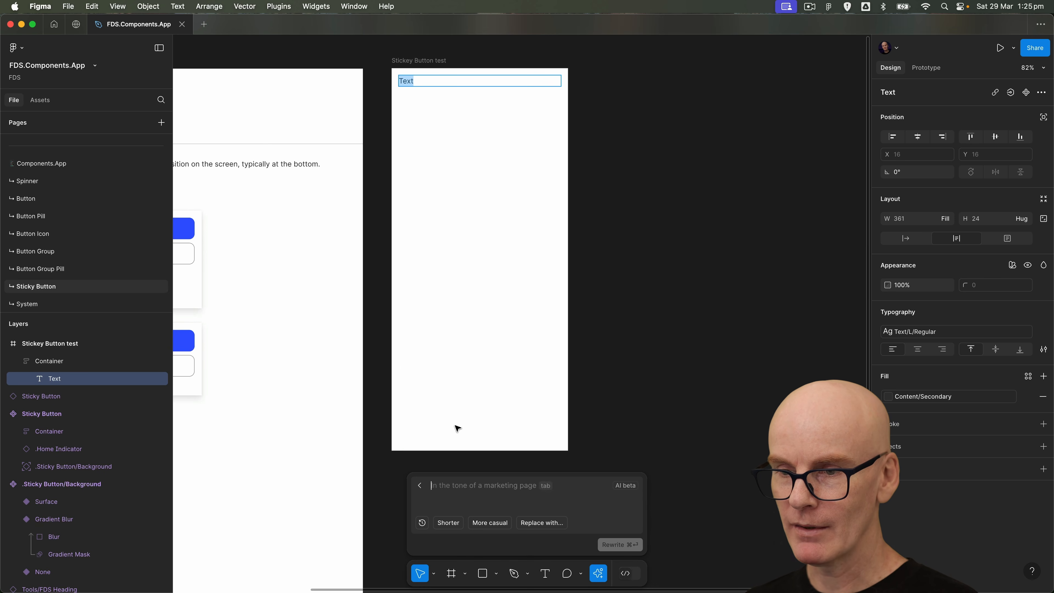
left_click(535, 523)
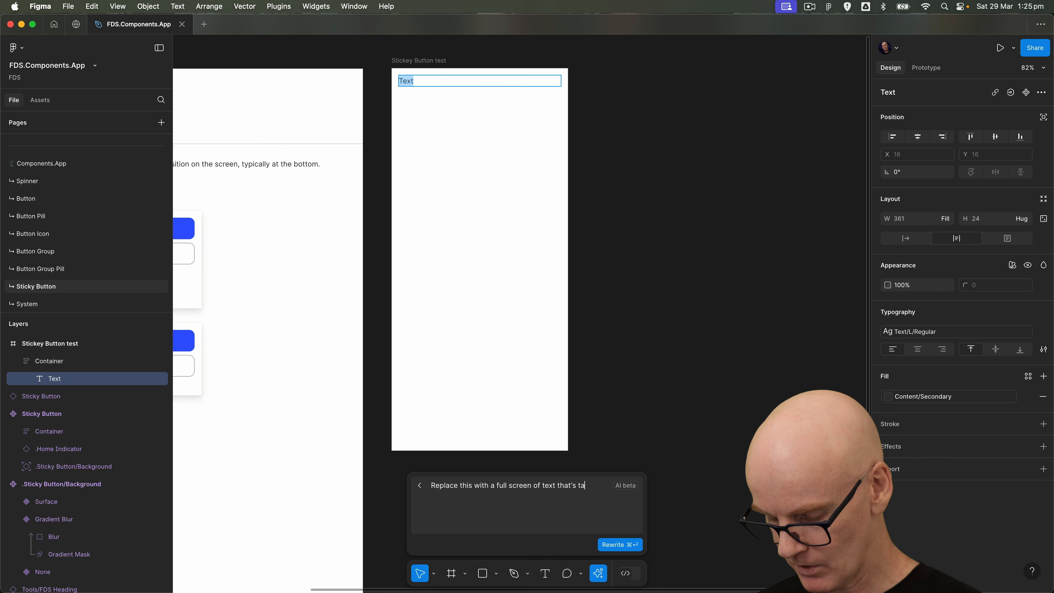
type("g about st")
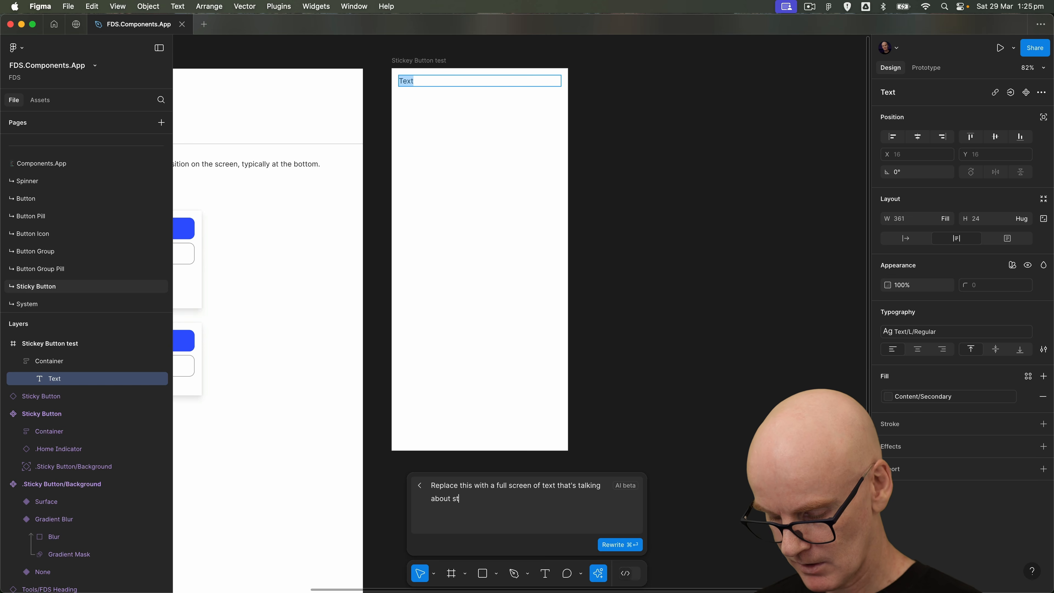
type("ickey buttons.")
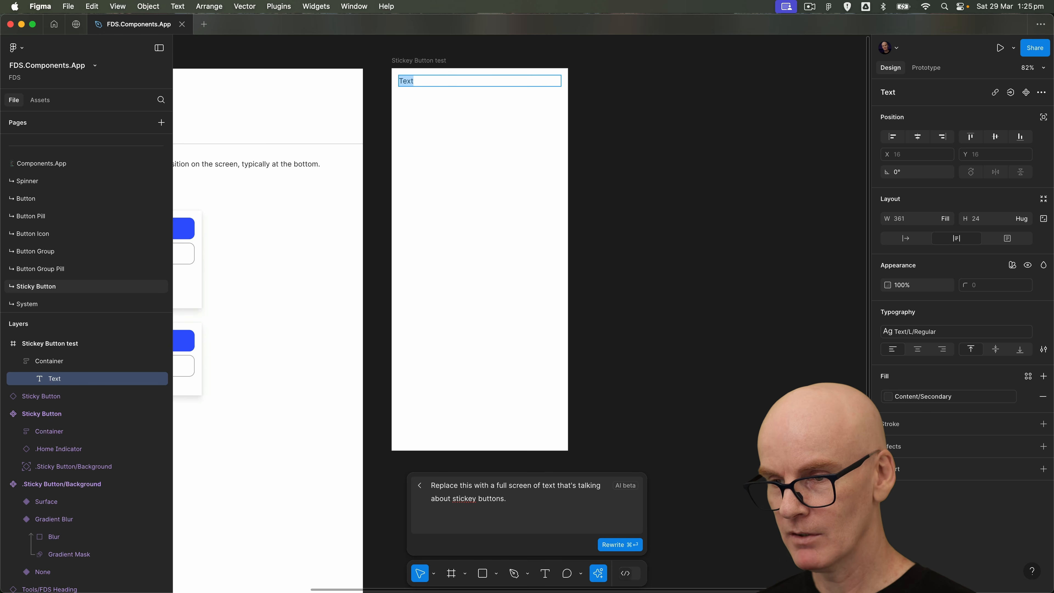
left_click(472, 499)
key("BackSpace")
left_click(528, 495)
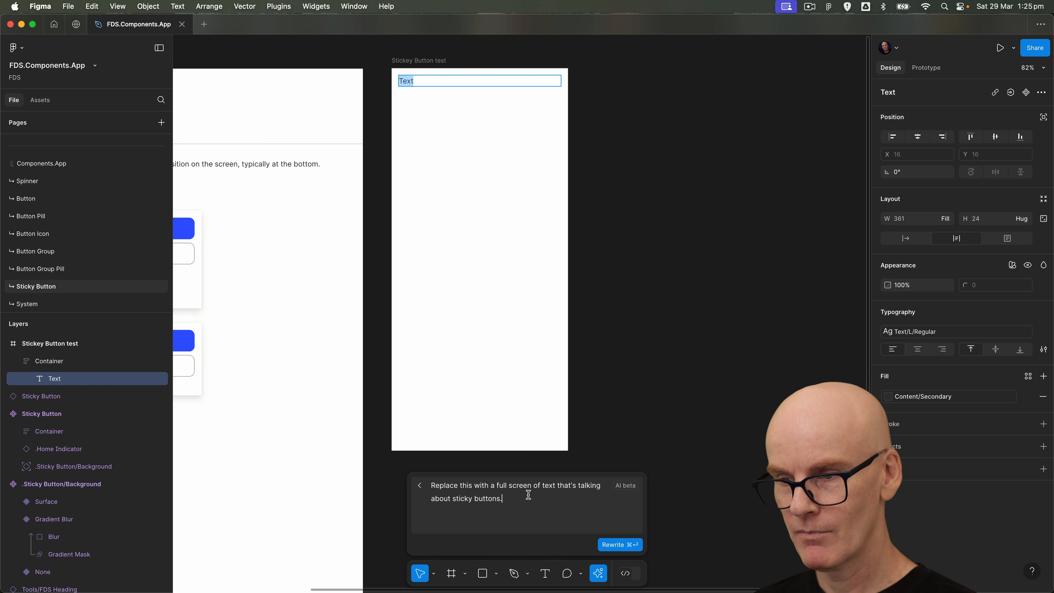
left_click(616, 544)
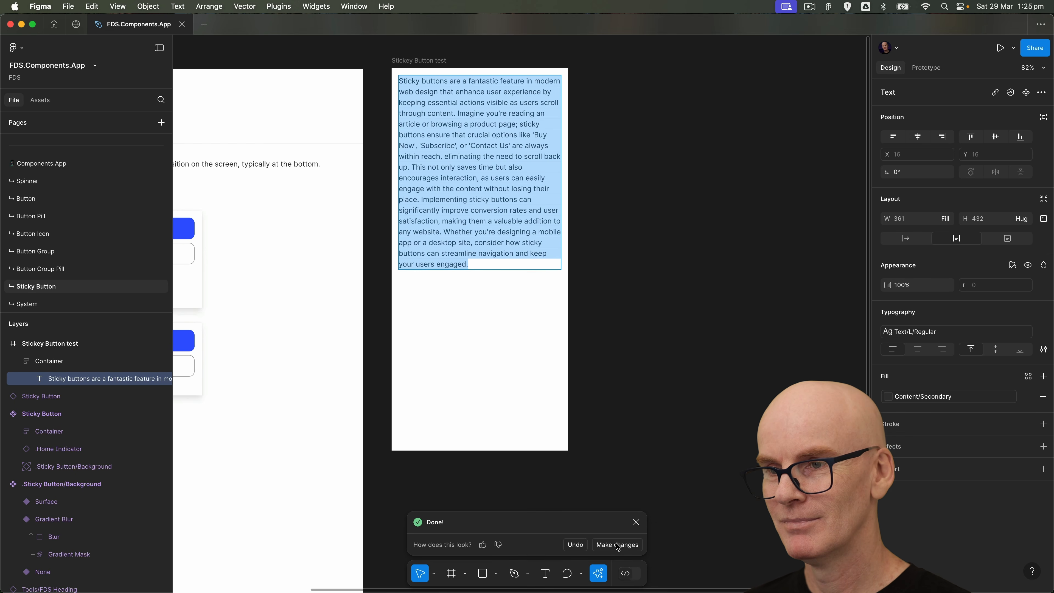
Paste a copy of the generated paragraph below the original in the same text layer, separated by a blank line
left_click(463, 279)
left_click_drag(476, 264, 388, 62)
key("super+c")
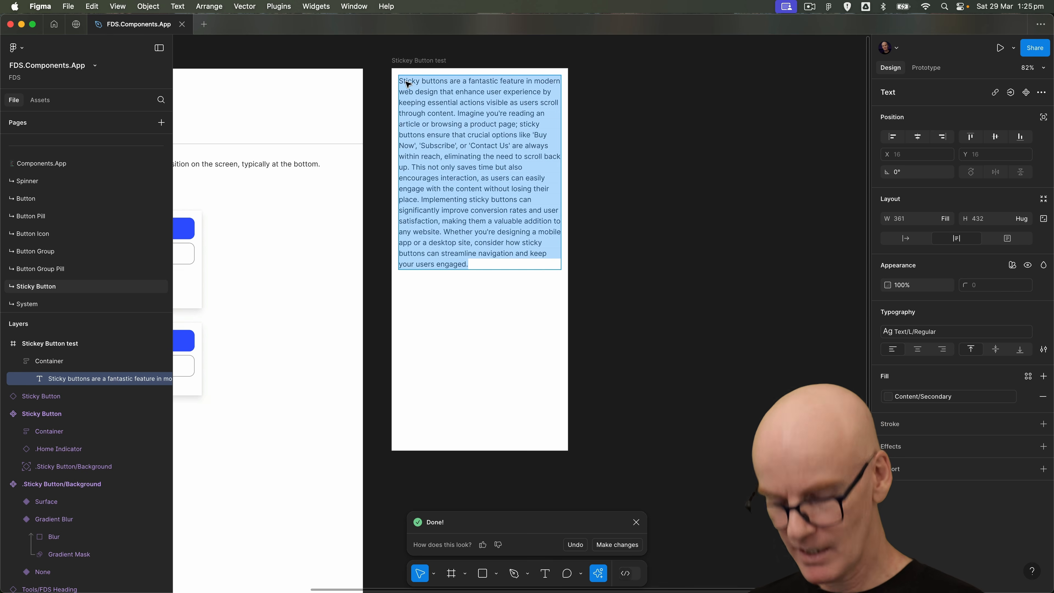
left_click(502, 262)
key("Return")
key("Return")
key("super+v")
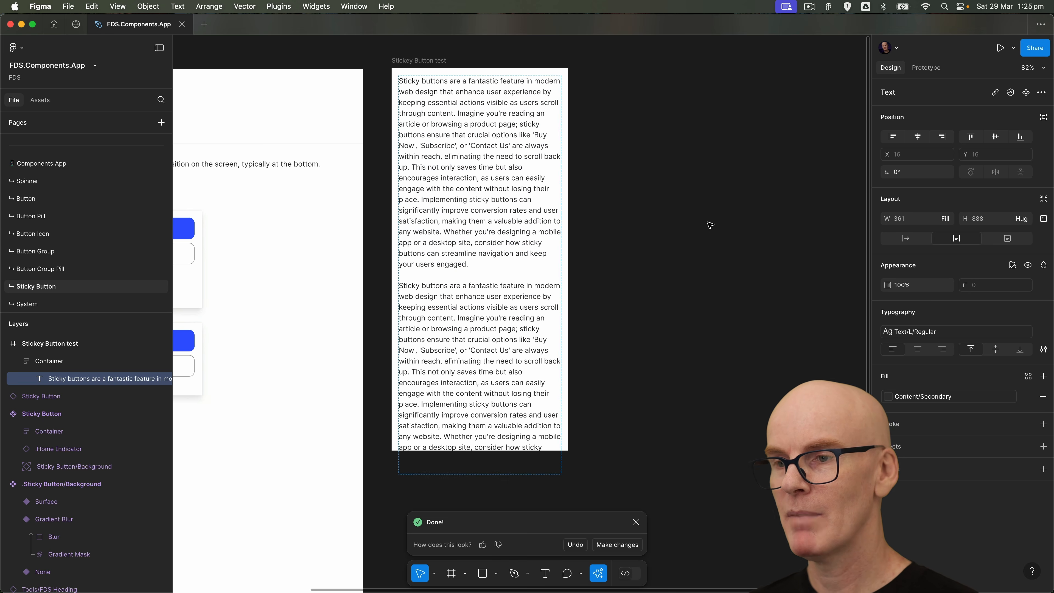
left_click(675, 203)
Insert an instance of the file's Sticky Button component into the Stickey Button test frame
left_click(479, 61)
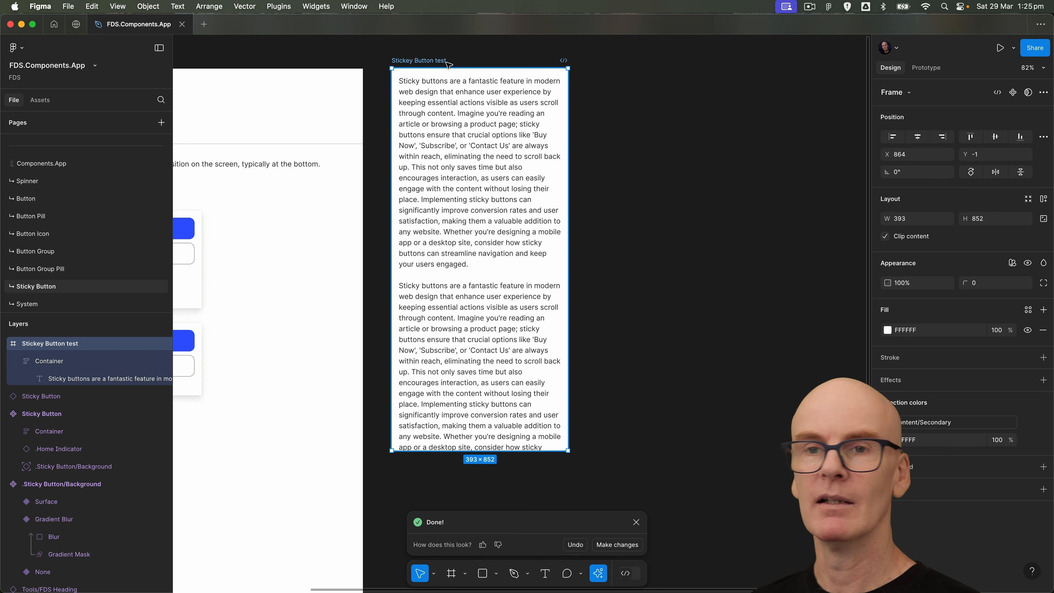
left_click(39, 101)
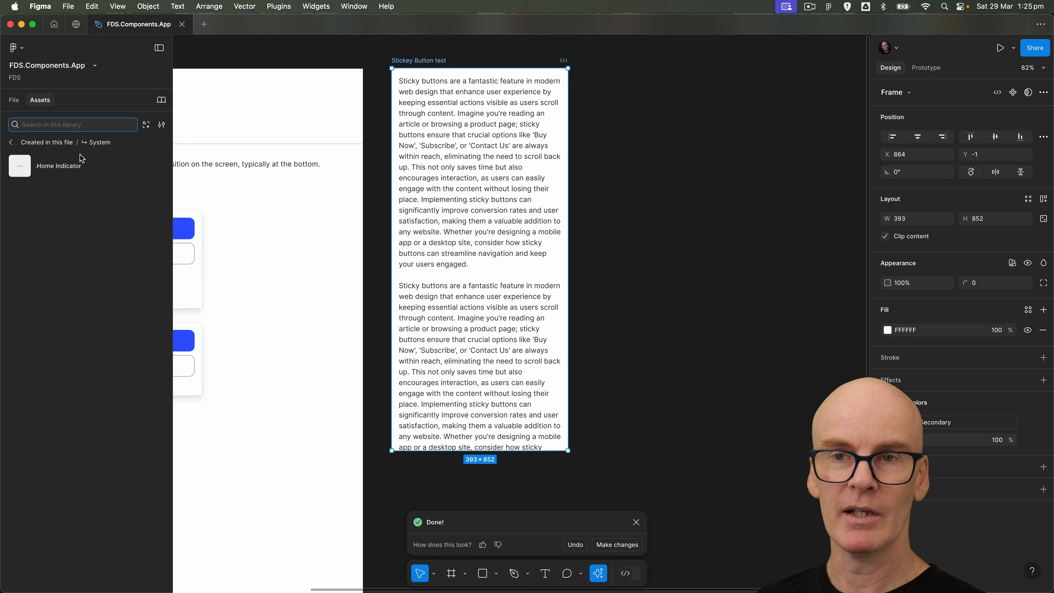
left_click(58, 144)
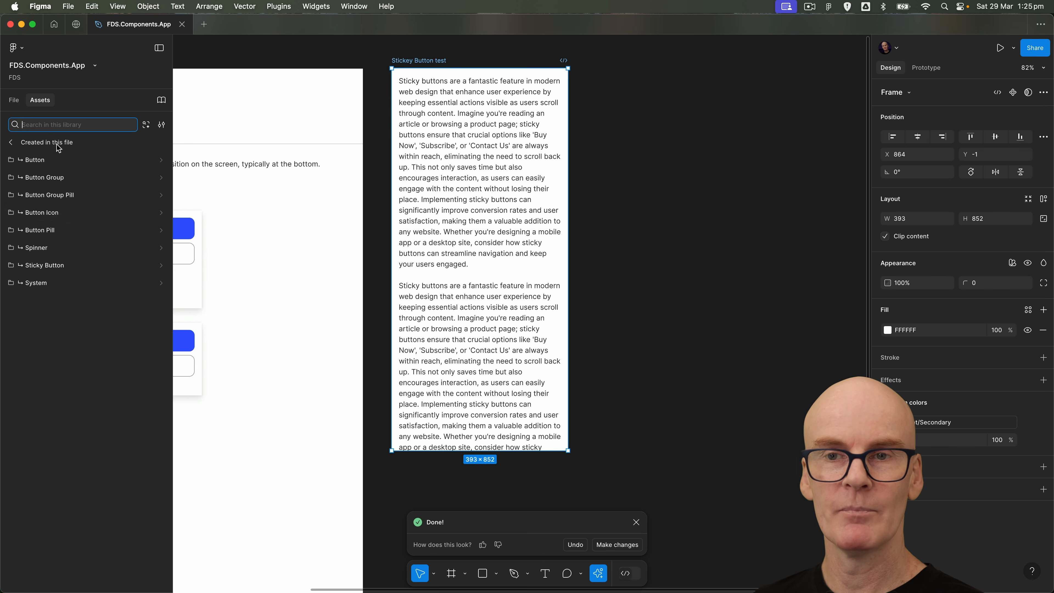
left_click(58, 266)
left_click_drag(58, 167, 490, 223)
Move the Sticky Button instance out of the Container to just above it in the layers, and align it to the test frame's bottom edge
left_click(14, 99)
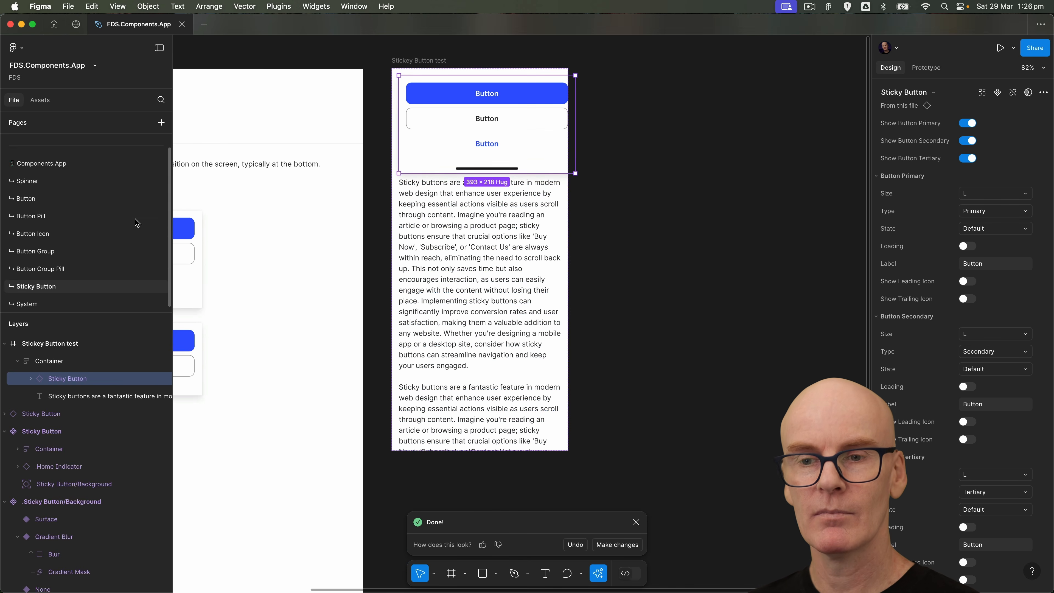
left_click_drag(48, 376, 35, 359)
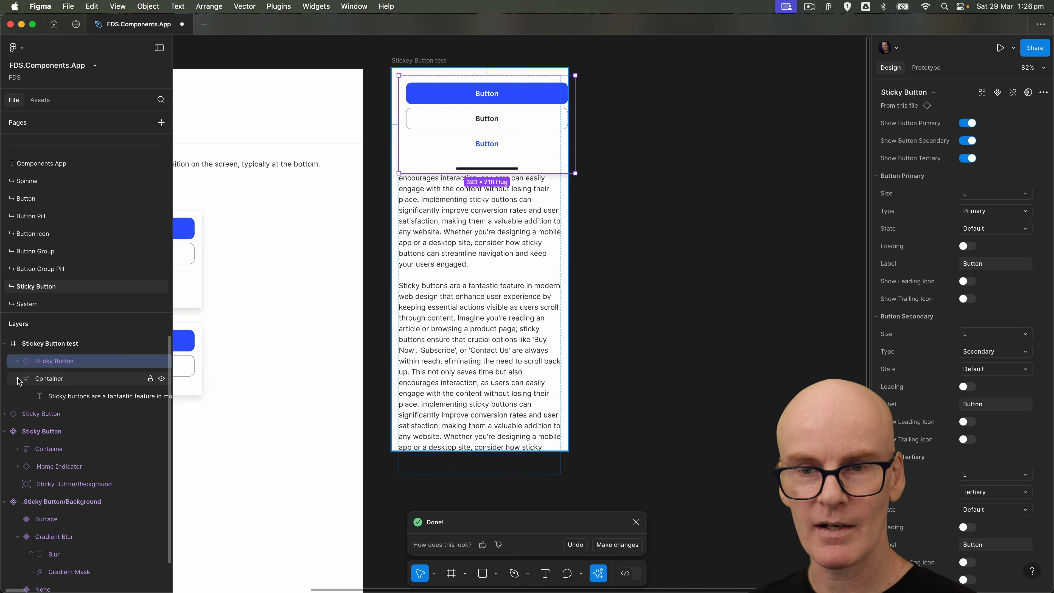
left_click_drag(509, 125, 506, 402)
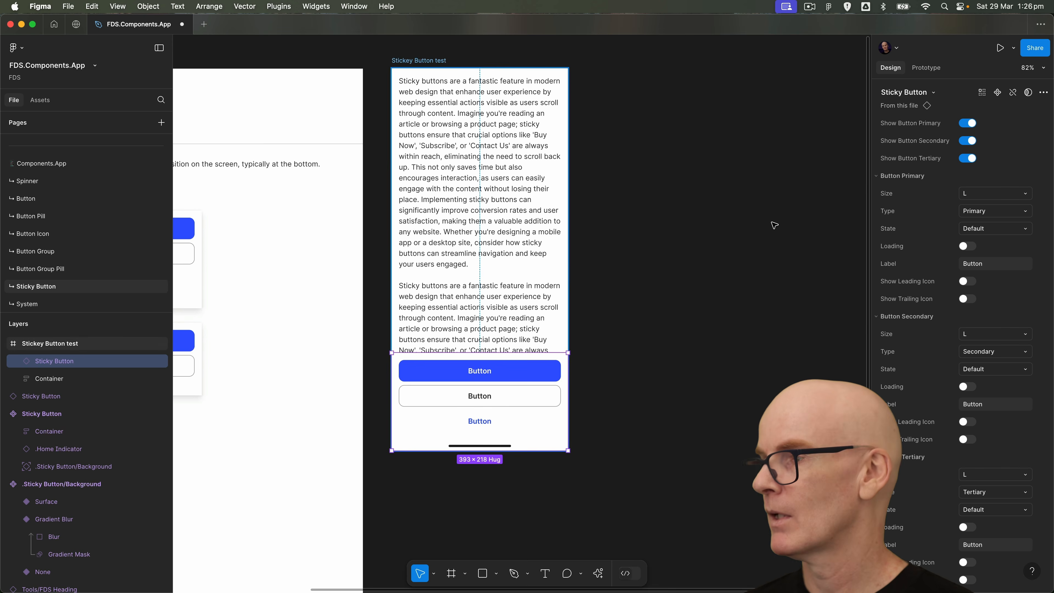
Set the Sticky Button instance's constraints to Left + Right horizontally and Bottom vertically
scroll(1031, 121, "down", 15)
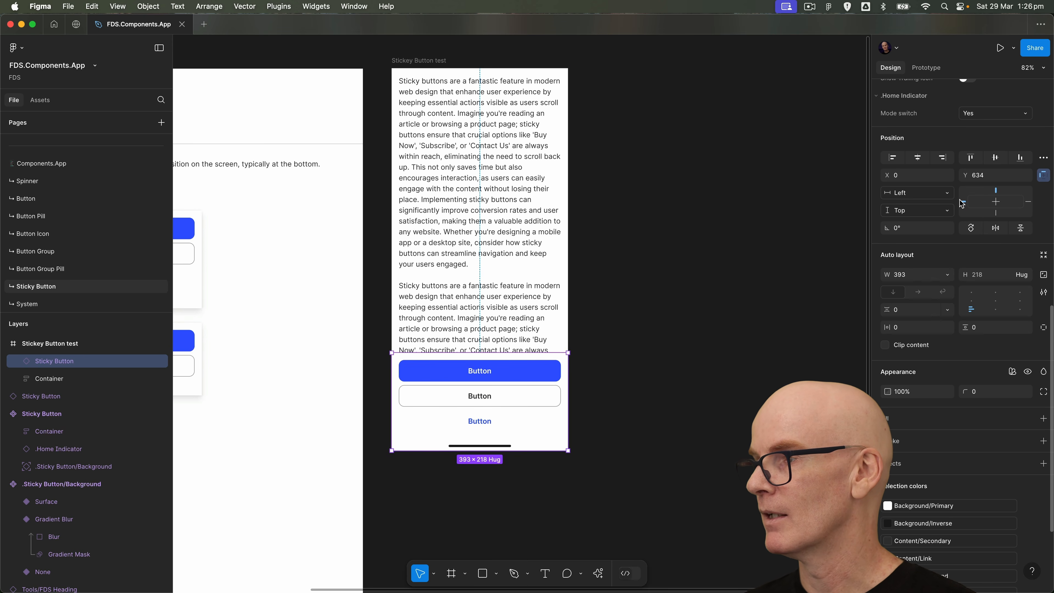
left_click(996, 213, "shift")
left_click(1029, 203, "shift")
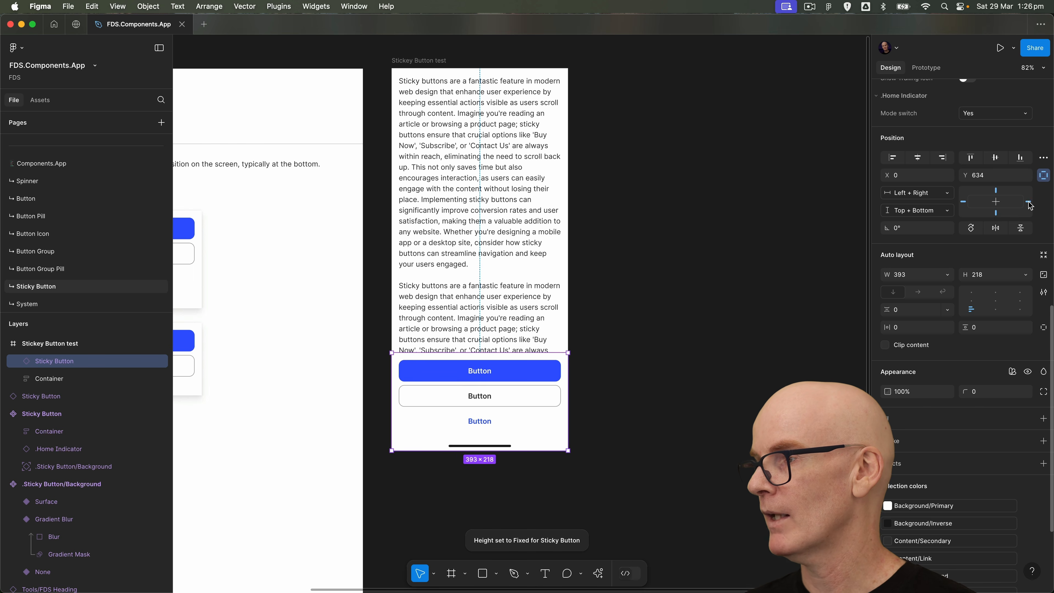
left_click(996, 190, "shift")
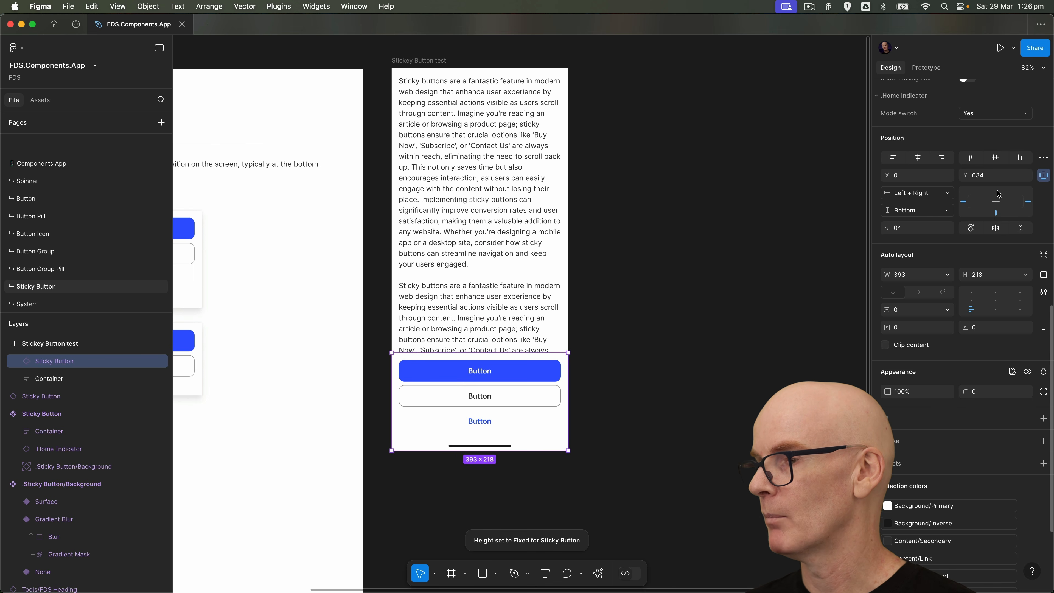
left_click(636, 260)
left_click(556, 400)
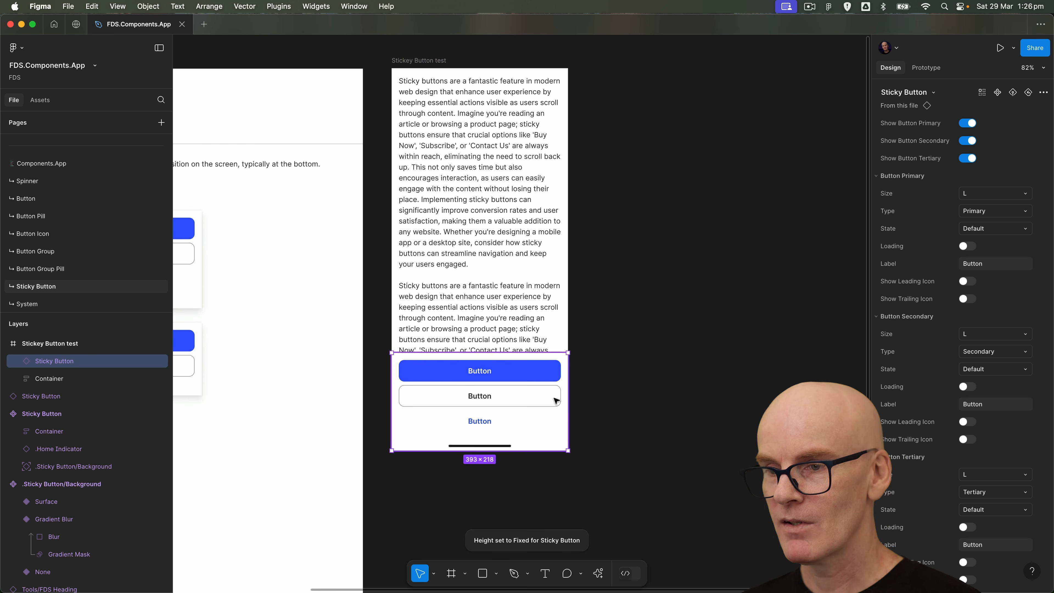
left_click(693, 319)
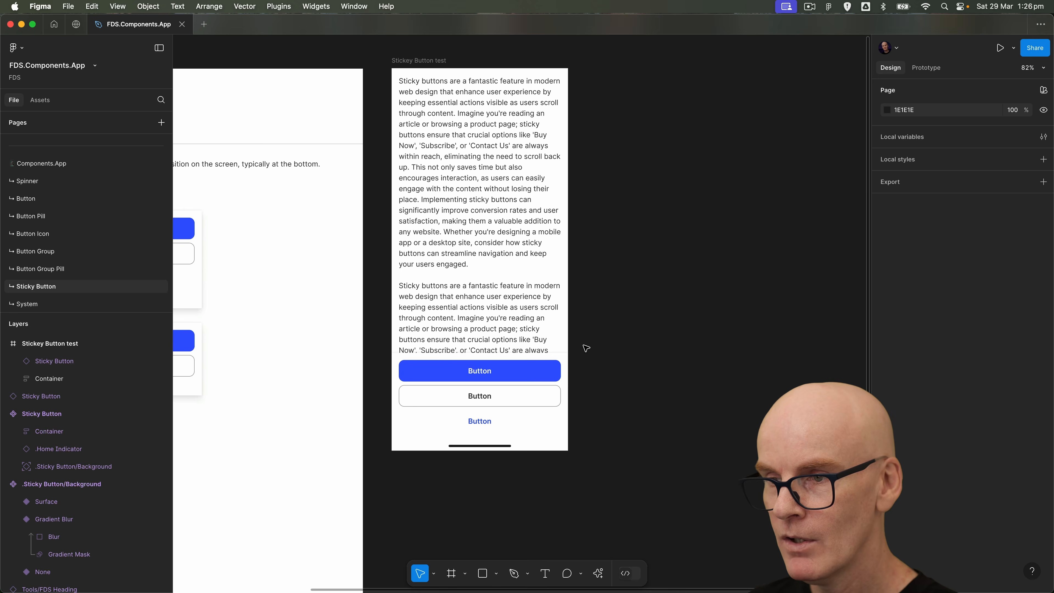
left_click(589, 366)
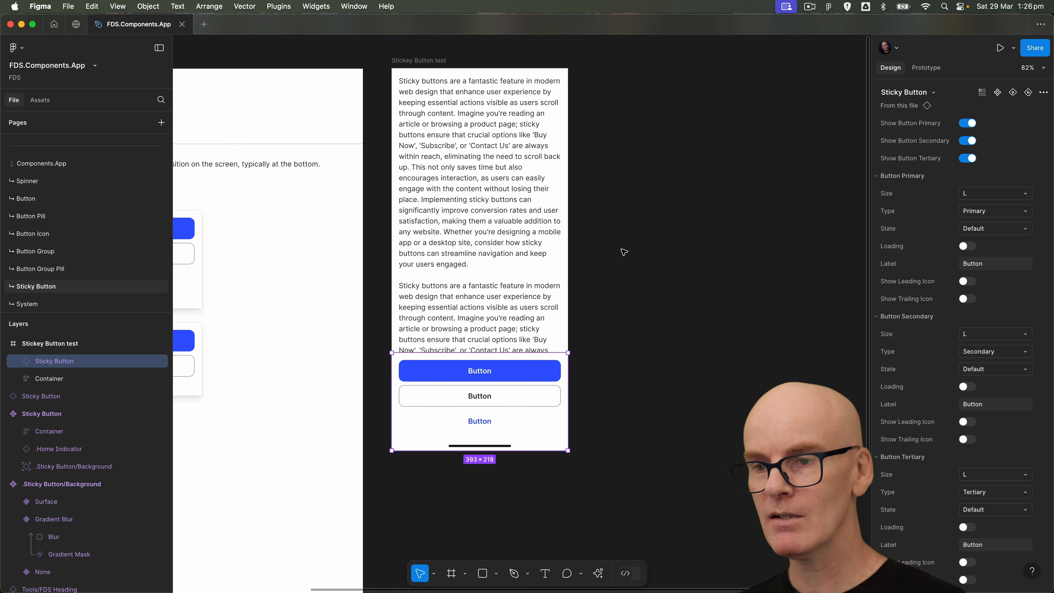
left_click(624, 252)
Apply the Surface/L0 color token as the fill of the Stickey Button test frame
left_click(425, 60)
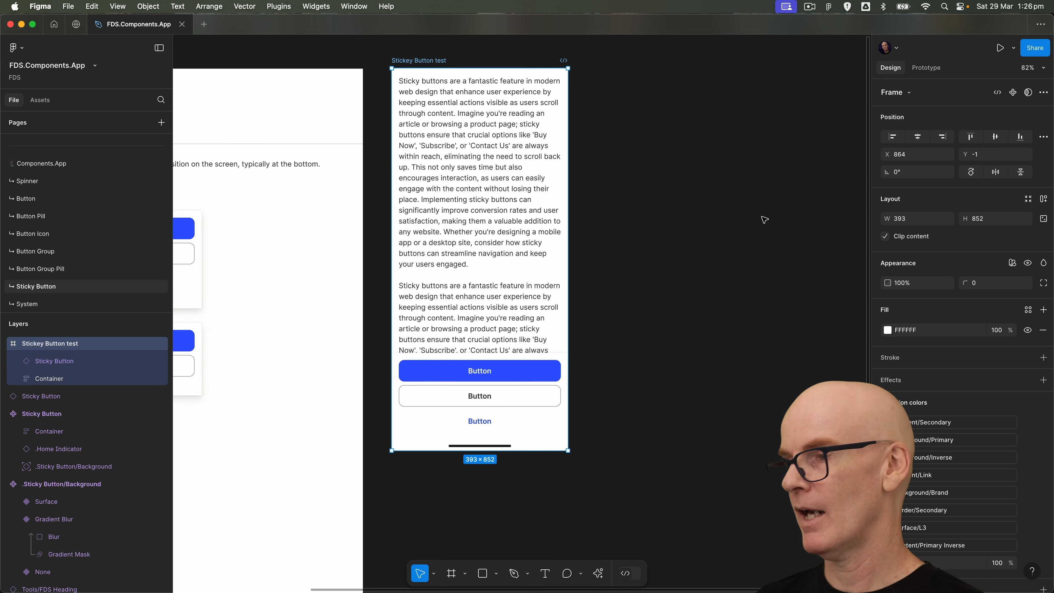
left_click(1028, 310)
type("surface l0")
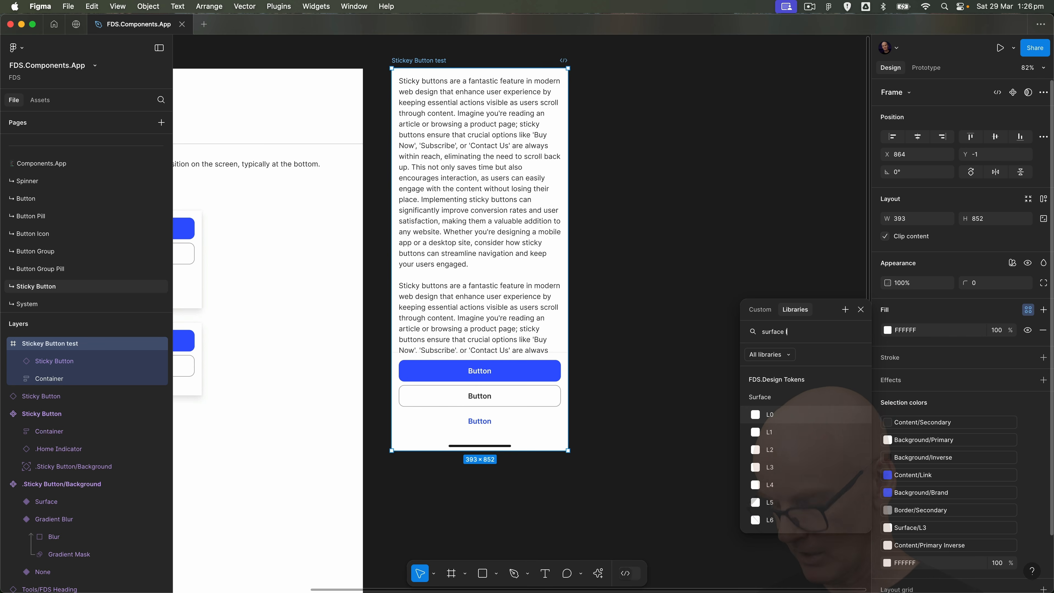
left_click(789, 415)
left_click(707, 194)
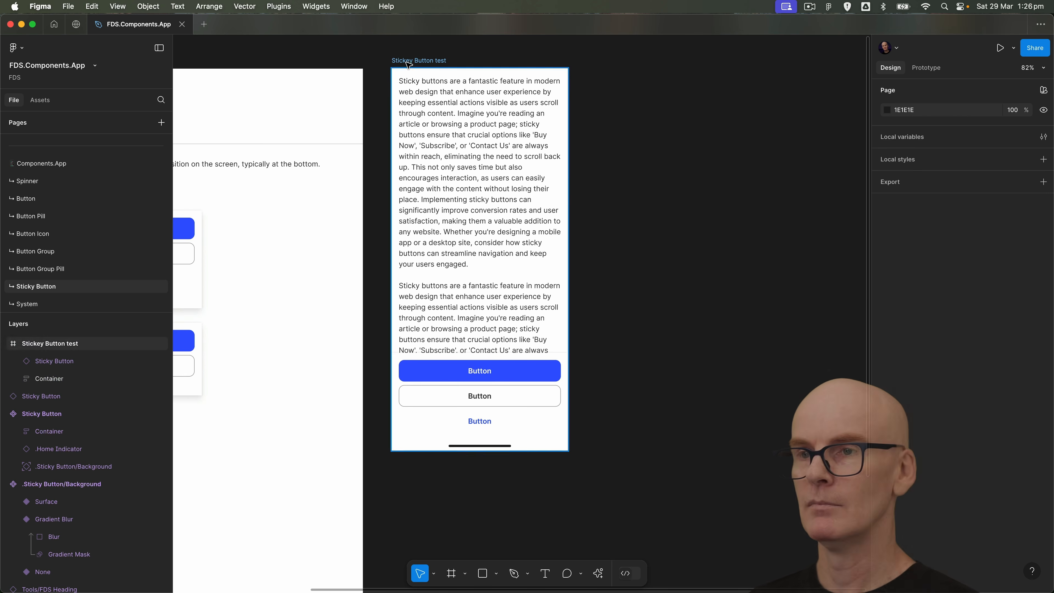
Switch the Stickey Button test frame's Semantic: Color variable mode to Dark
left_click(408, 61)
left_click(1011, 262)
mouse_move(998, 297)
left_click(865, 336)
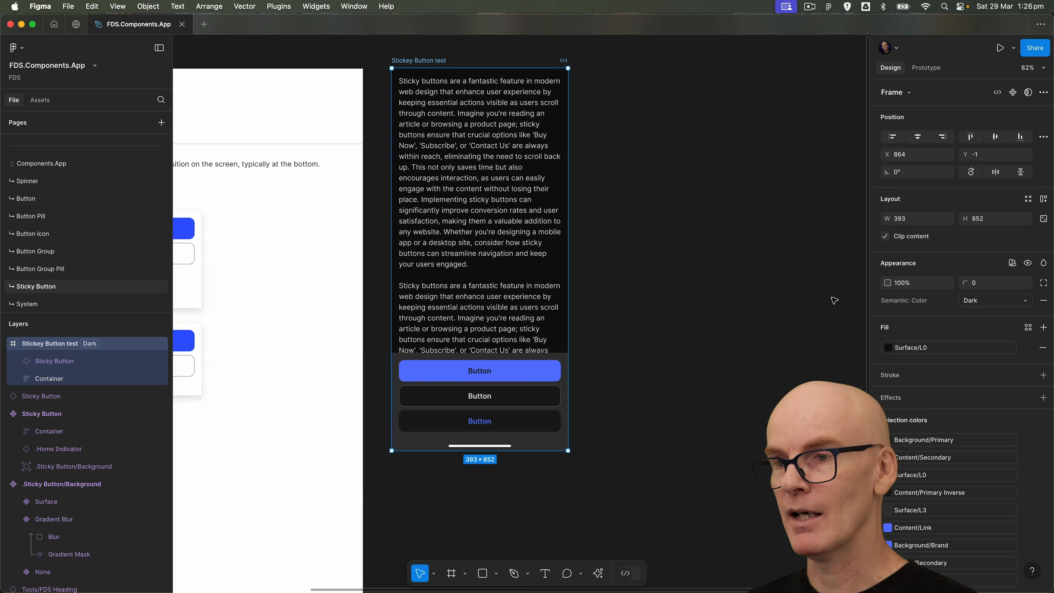
left_click(695, 218)
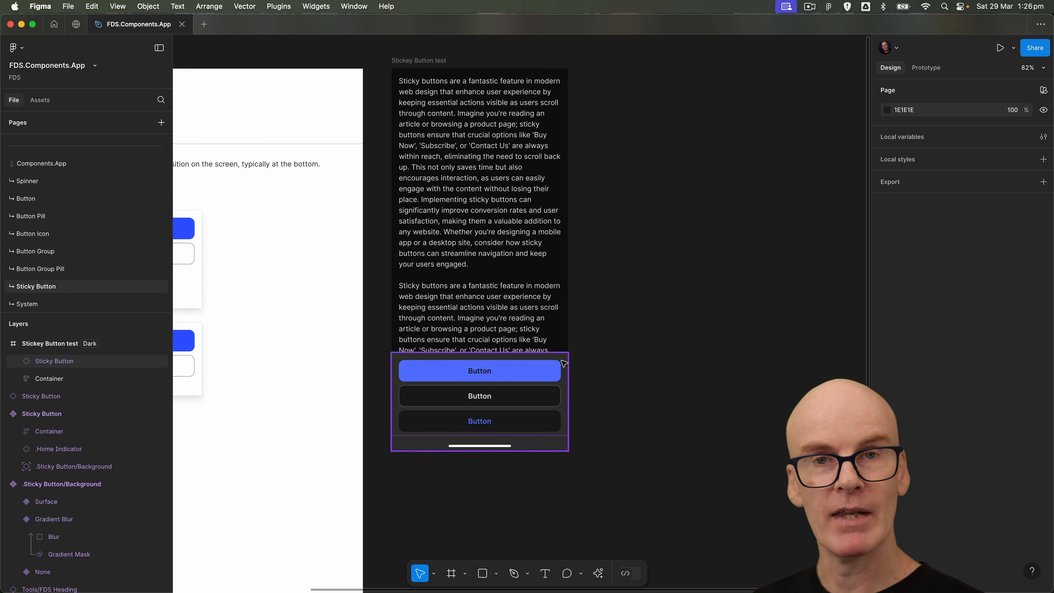
Set the test frame's Semantic: Color mode to Light and its Semantic: Type mode to iOS
left_click(436, 61)
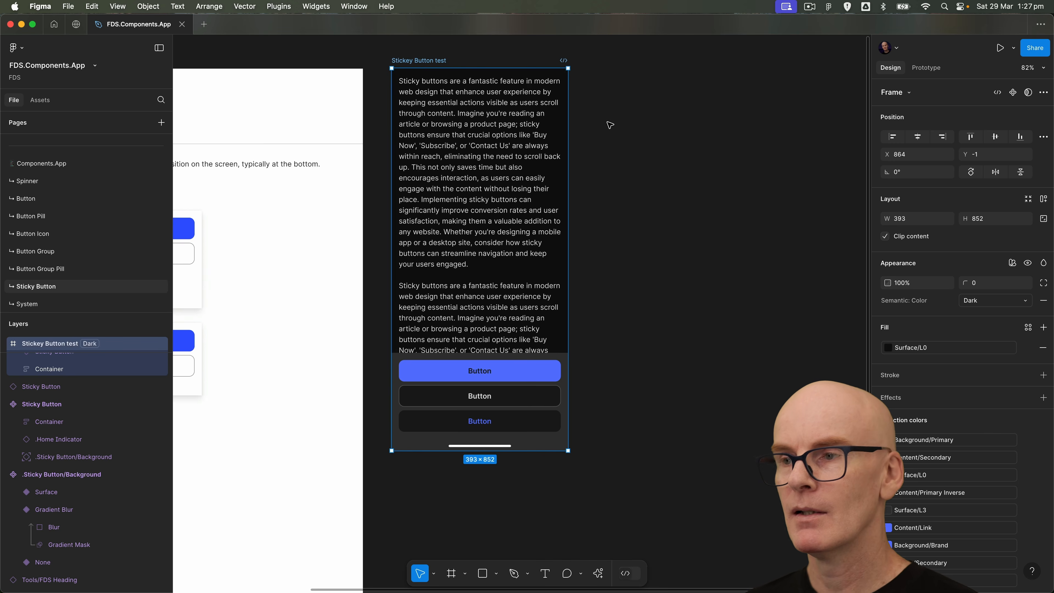
left_click(988, 302)
left_click(986, 286)
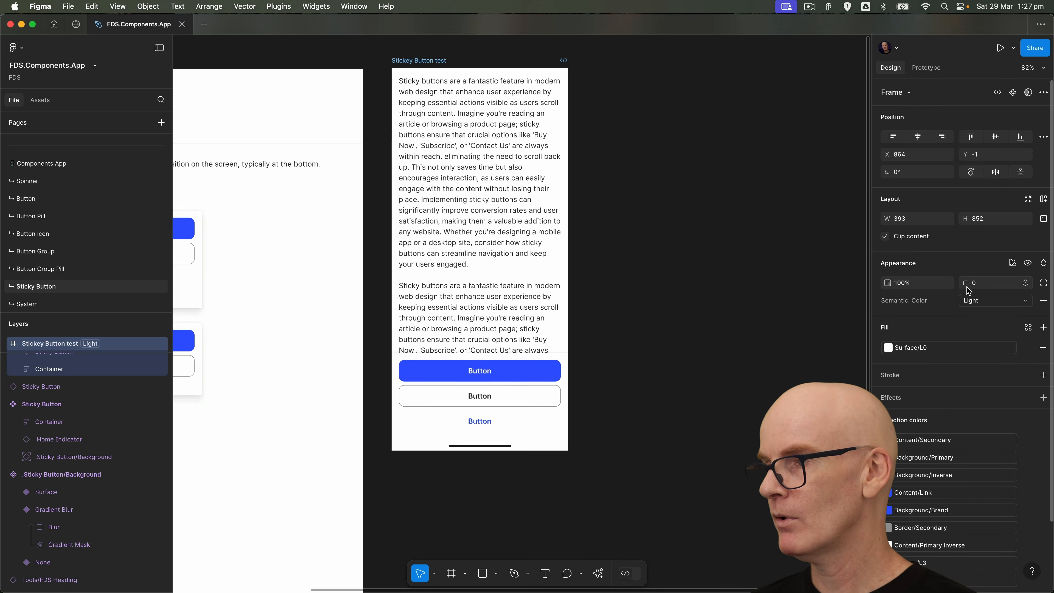
left_click(1012, 263)
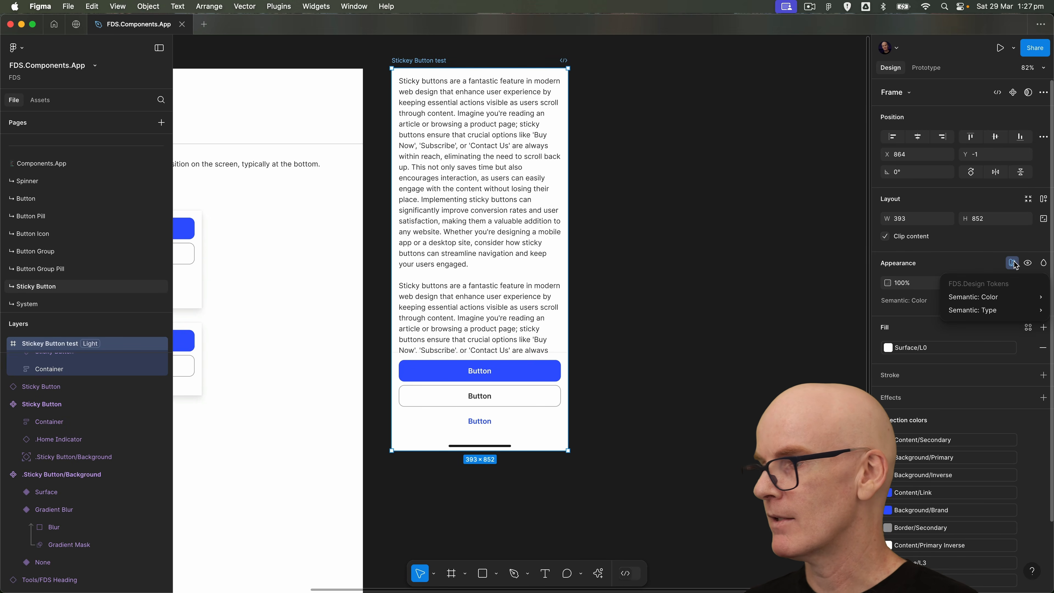
mouse_move(981, 311)
left_click(814, 353)
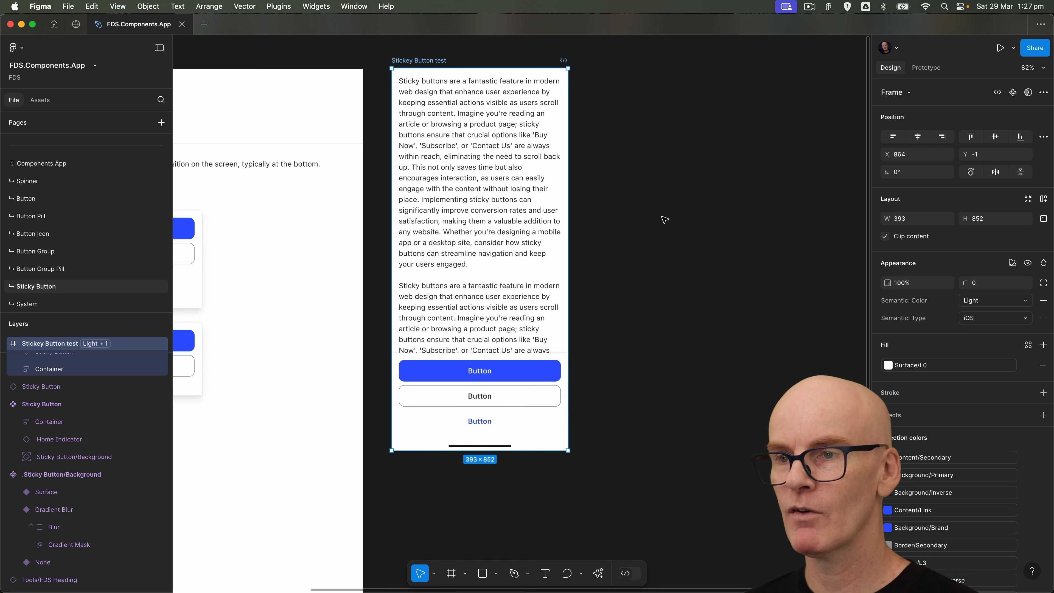
Turn off Show Button Secondary on the test frame's Sticky Button instance
left_click(547, 416)
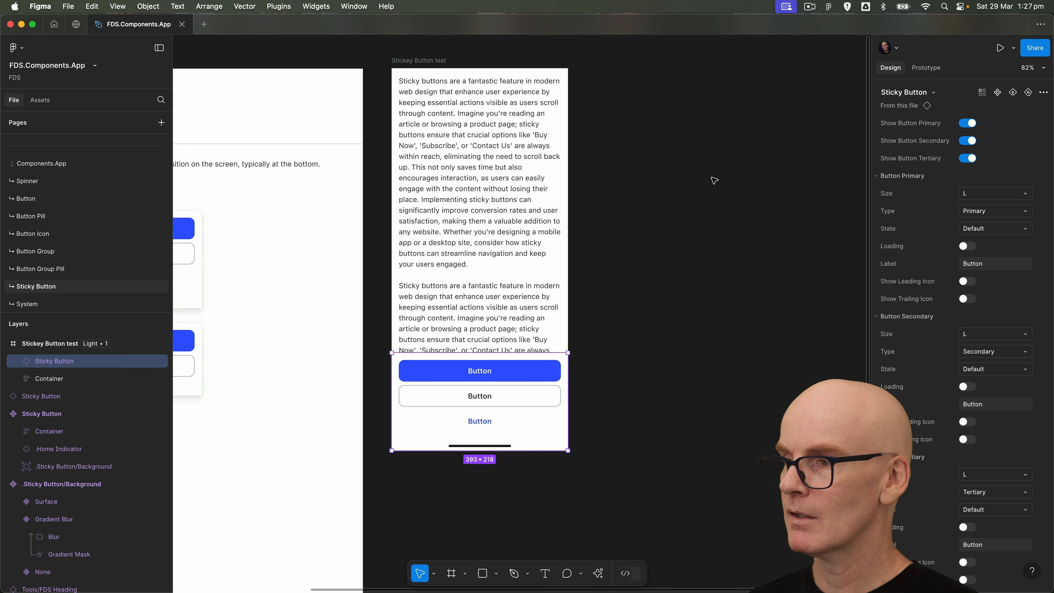
scroll(713, 179, "left", 2)
left_click(967, 141)
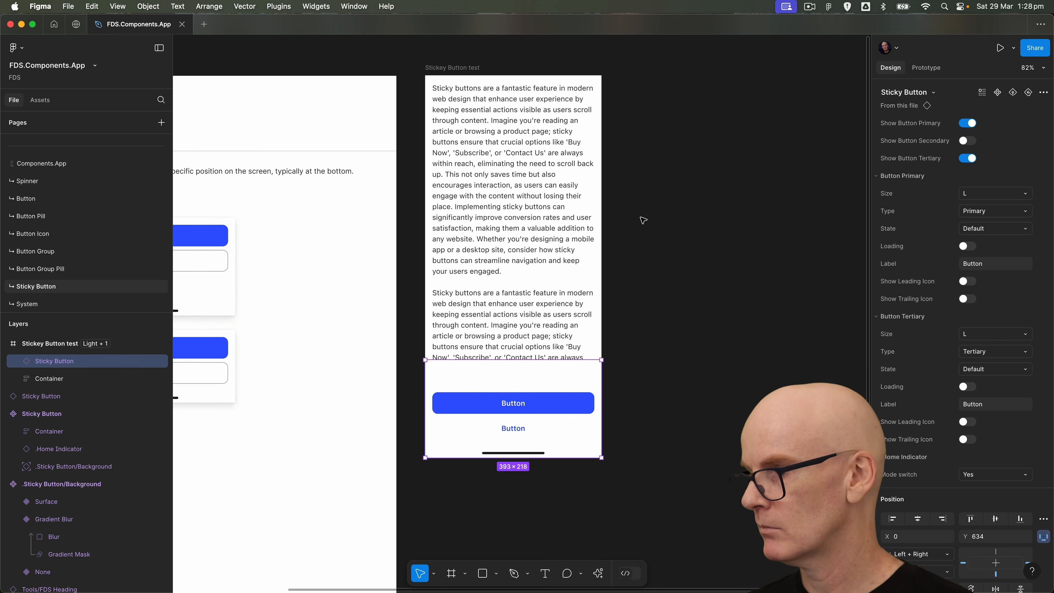
Set the height of the test frame's Sticky Button instance to hug its contents
scroll(1041, 265, "down", 8)
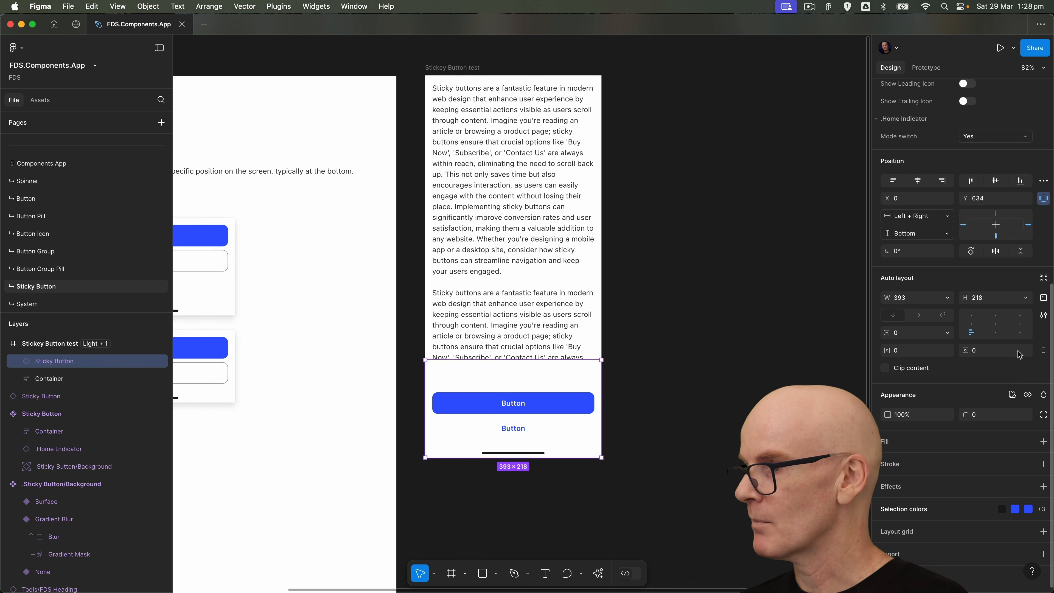
left_click(1025, 297)
left_click(1014, 310)
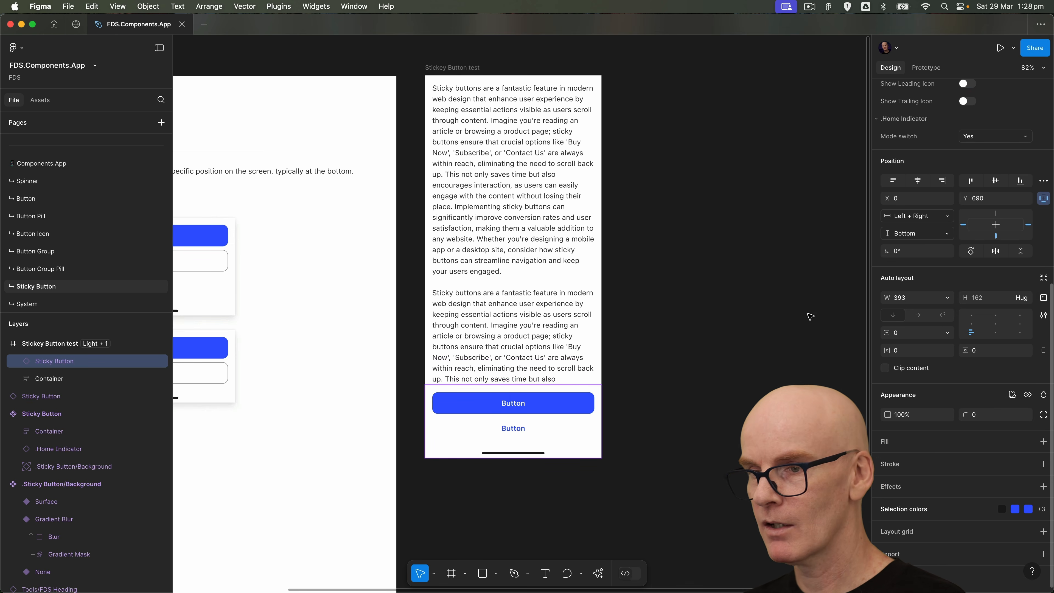
left_click(706, 334)
Turn Show Button Tertiary off and back on for the test frame's Sticky Button instance
left_click(574, 435)
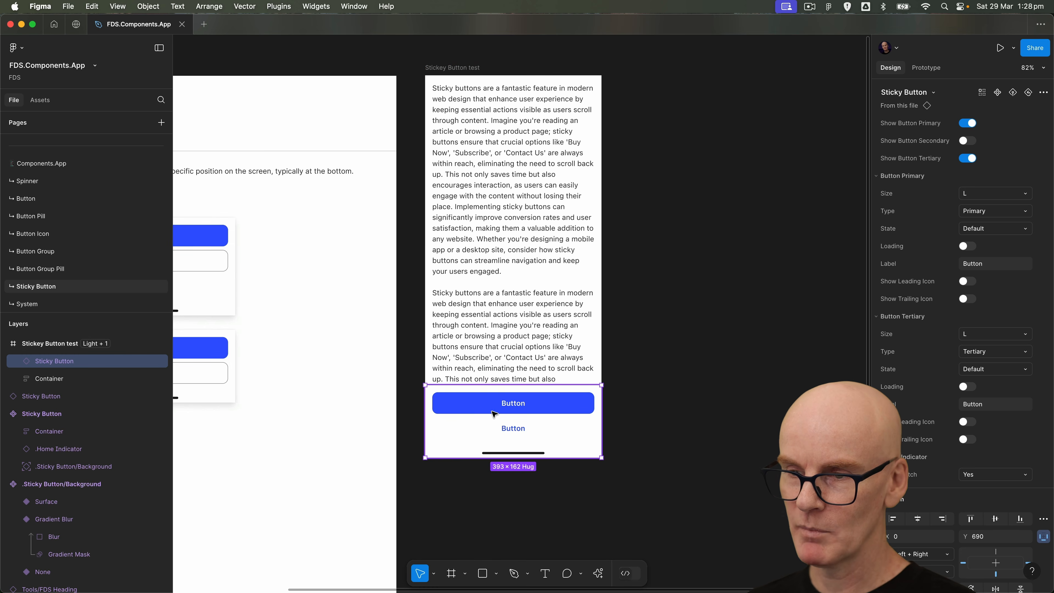
left_click(968, 159)
left_click(968, 158)
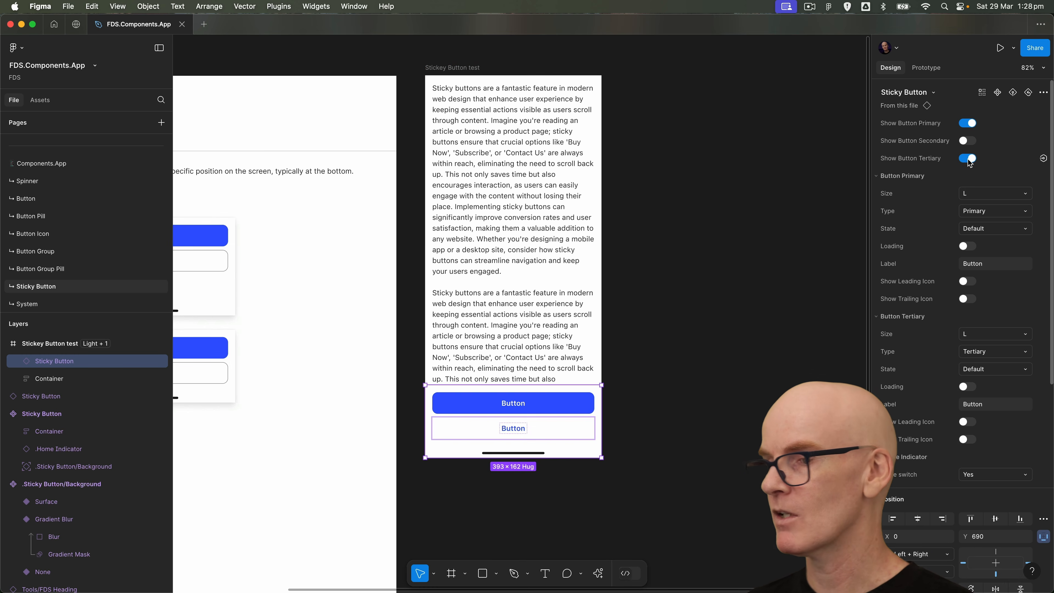
Expose the nested .Sticky Button/Background instance's properties on the main Sticky Button component
left_click_drag(557, 432, 579, 347)
left_click_drag(294, 184, 494, 209)
left_click(314, 149)
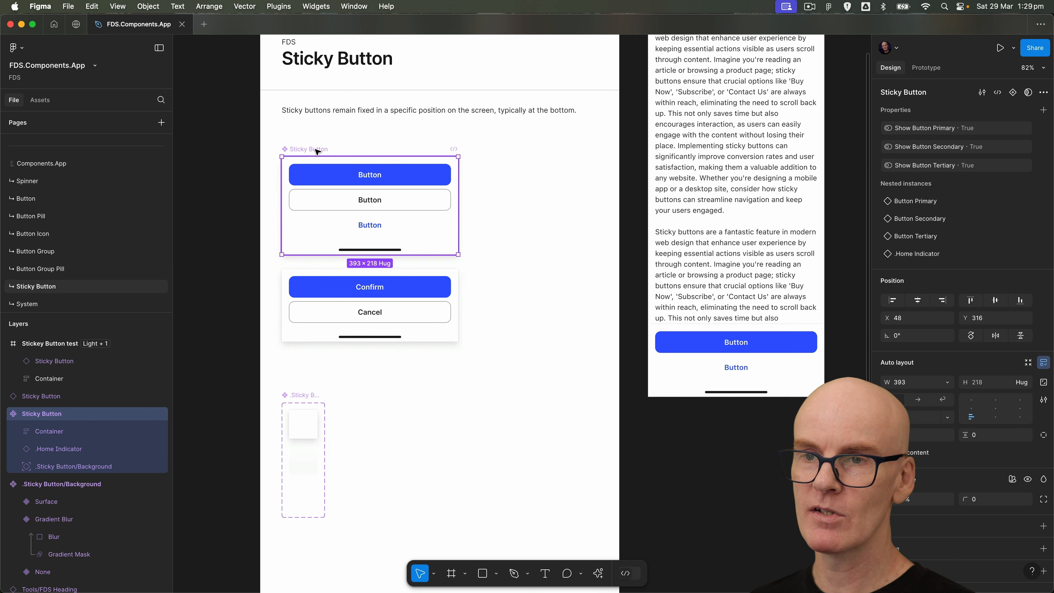
left_click(1043, 110)
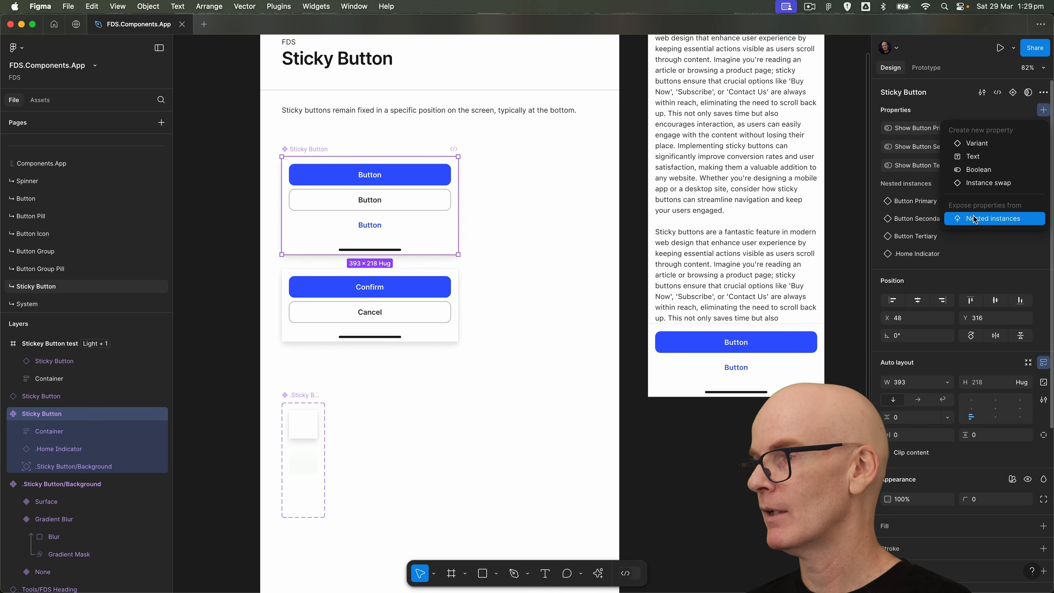
left_click(987, 217)
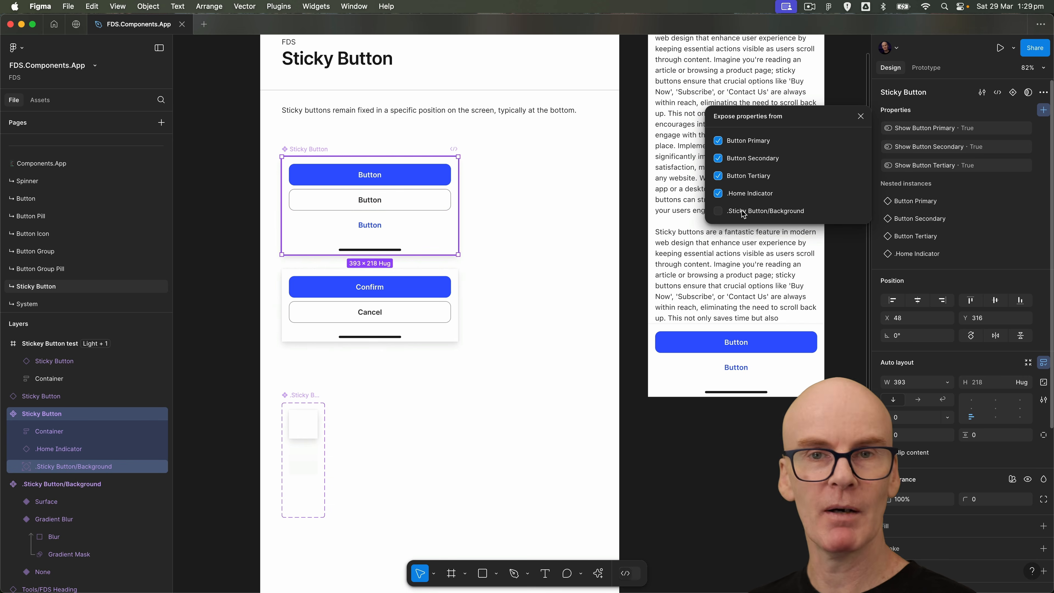
left_click(861, 117)
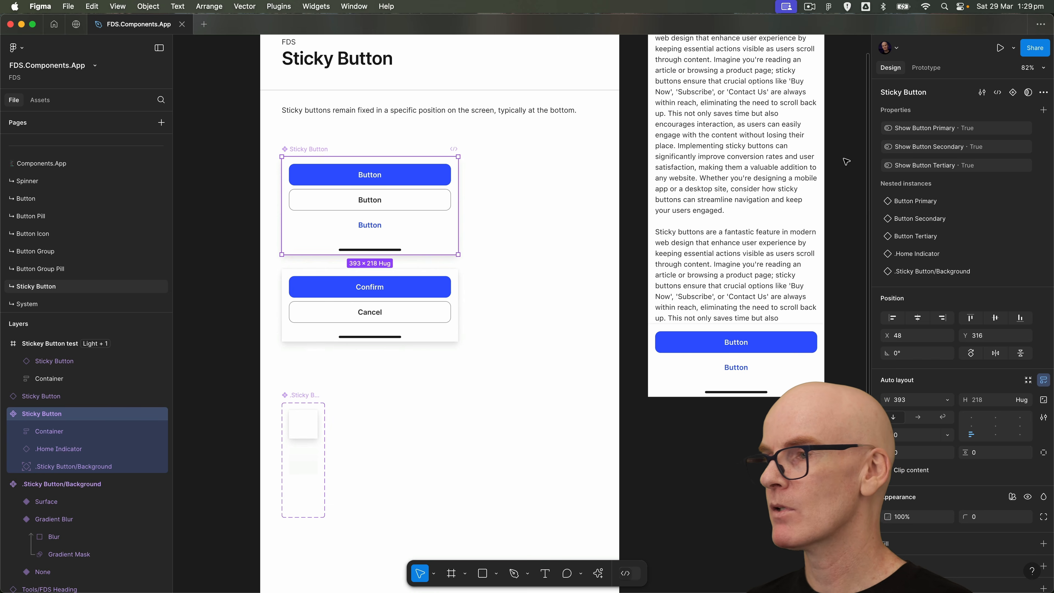
left_click(846, 153)
Set the .Sticky Button/Background type of the test frame's Sticky Button instance to Gradient Blur
left_click_drag(847, 153, 642, 134)
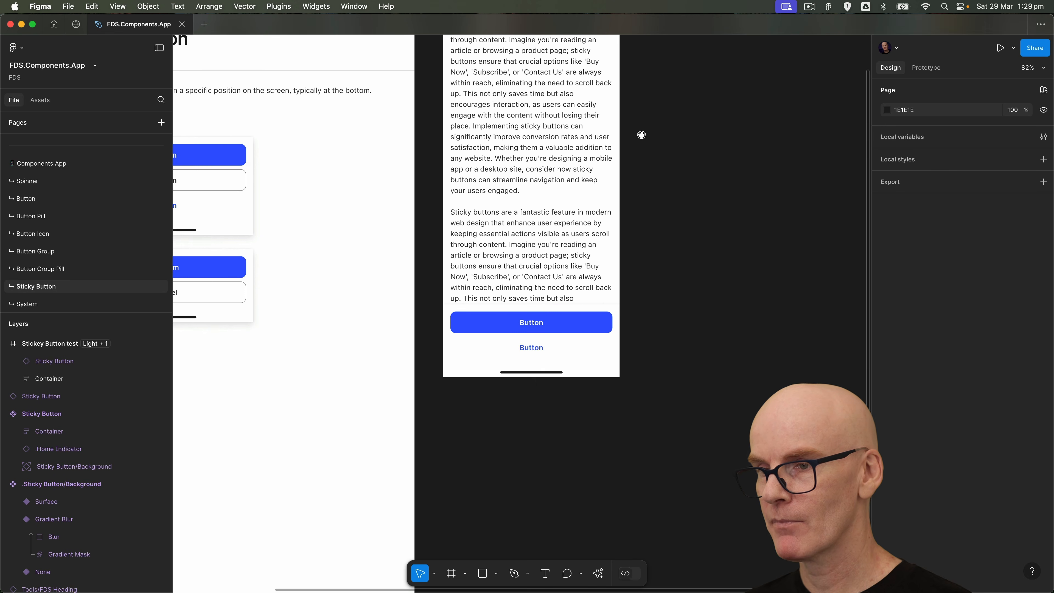
left_click(597, 332)
scroll(880, 222, "down", 5)
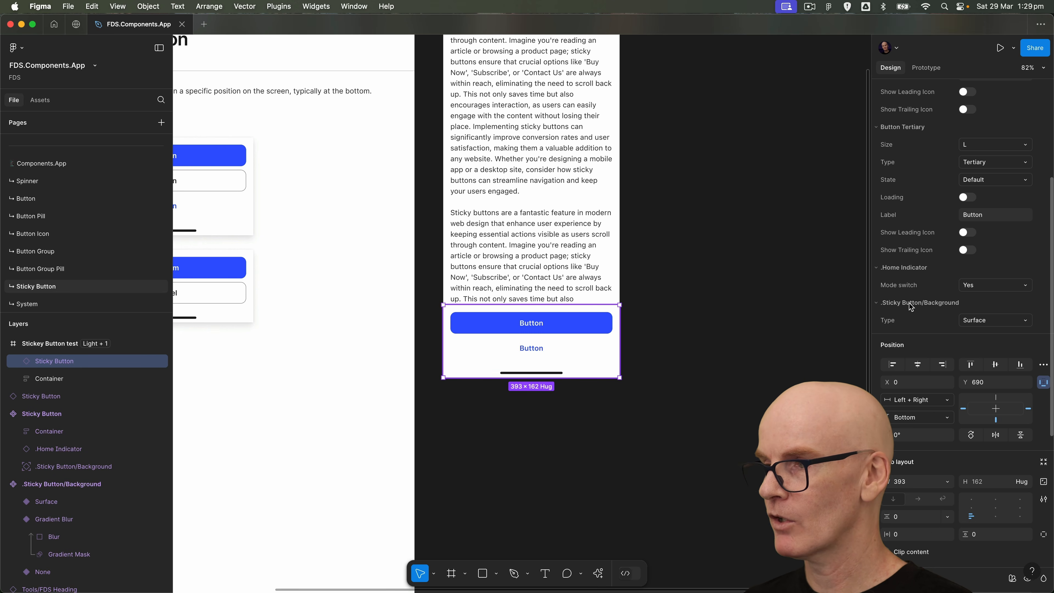
left_click(991, 321)
left_click(984, 337)
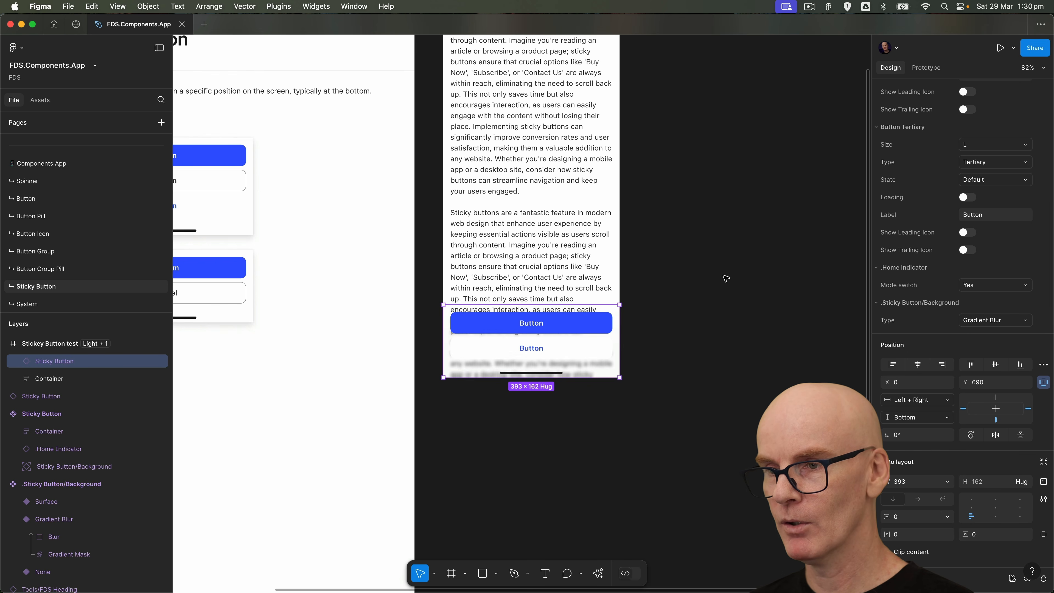
key("shift+2")
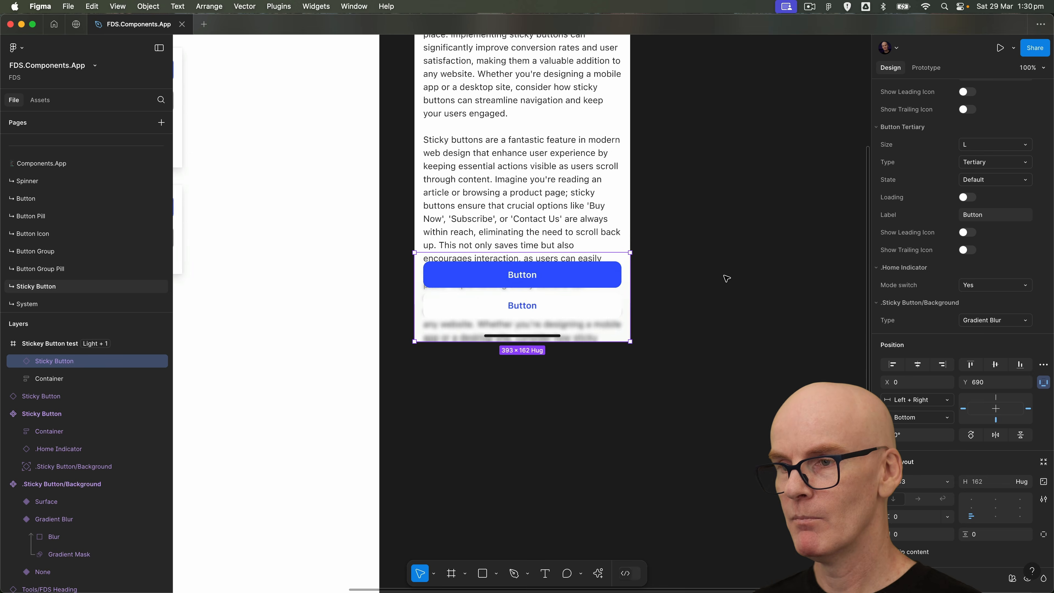
Turn off Show Button Tertiary and turn on Show Button Secondary for the test frame's Sticky Button instance
left_click_drag(725, 277, 718, 309)
left_click(469, 310)
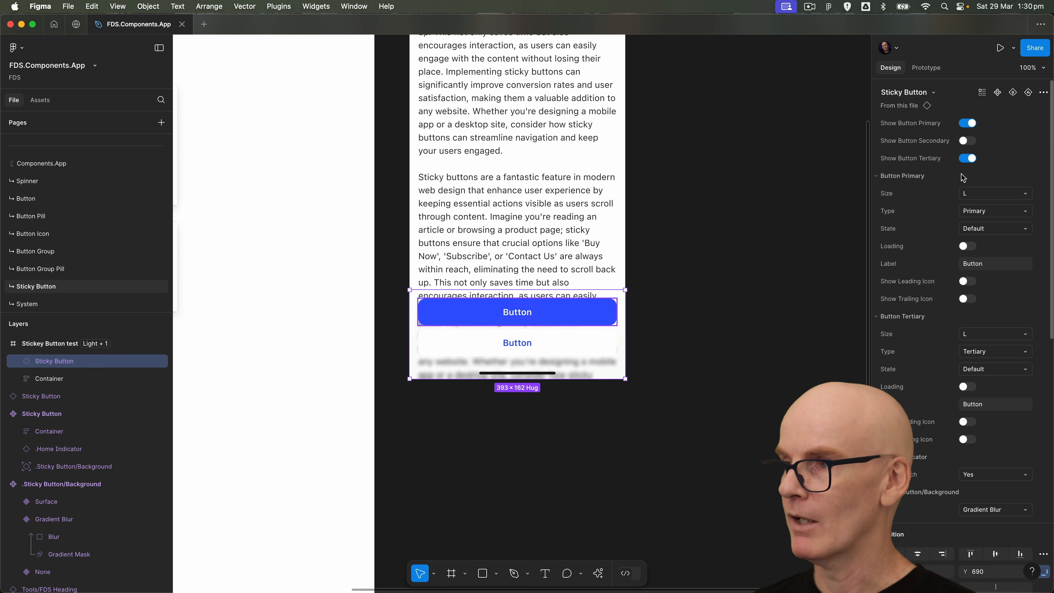
left_click(968, 158)
left_click(968, 140)
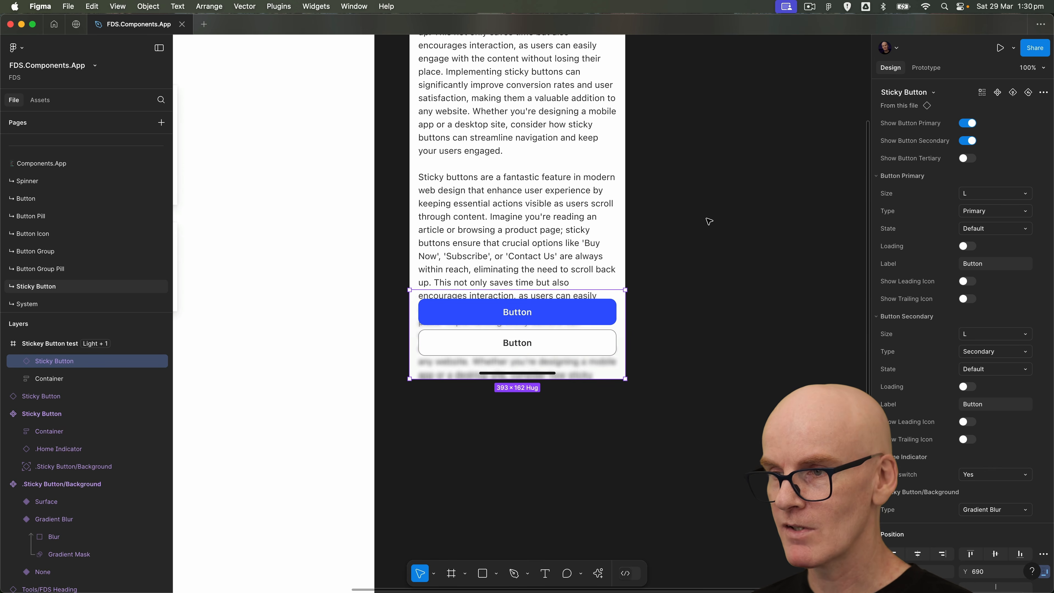
left_click(708, 221)
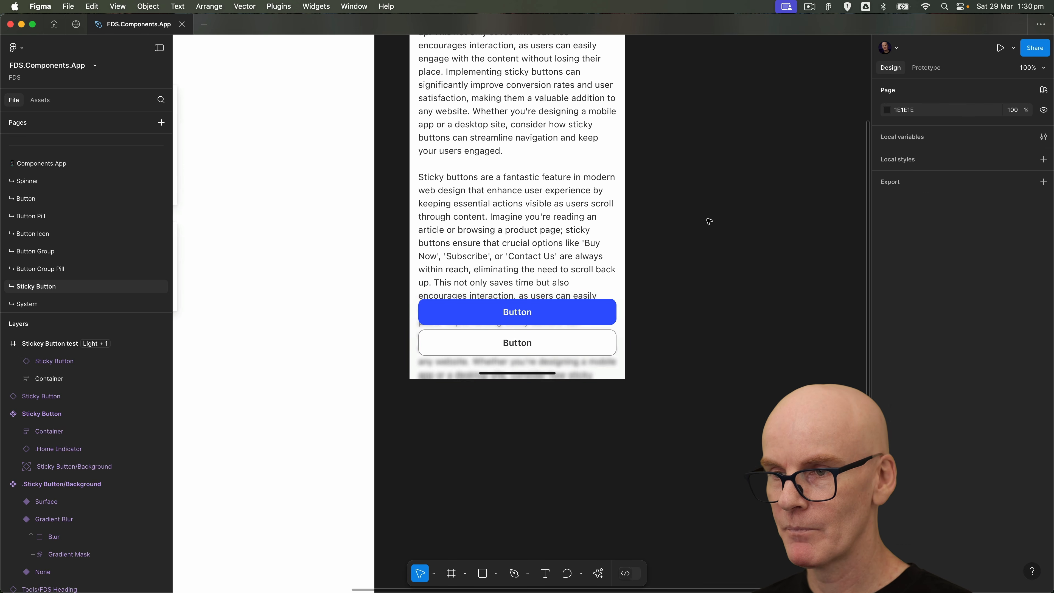
Turn off Show Button Secondary on the test instance so only the primary button is shown
left_click(595, 316)
left_click(964, 141)
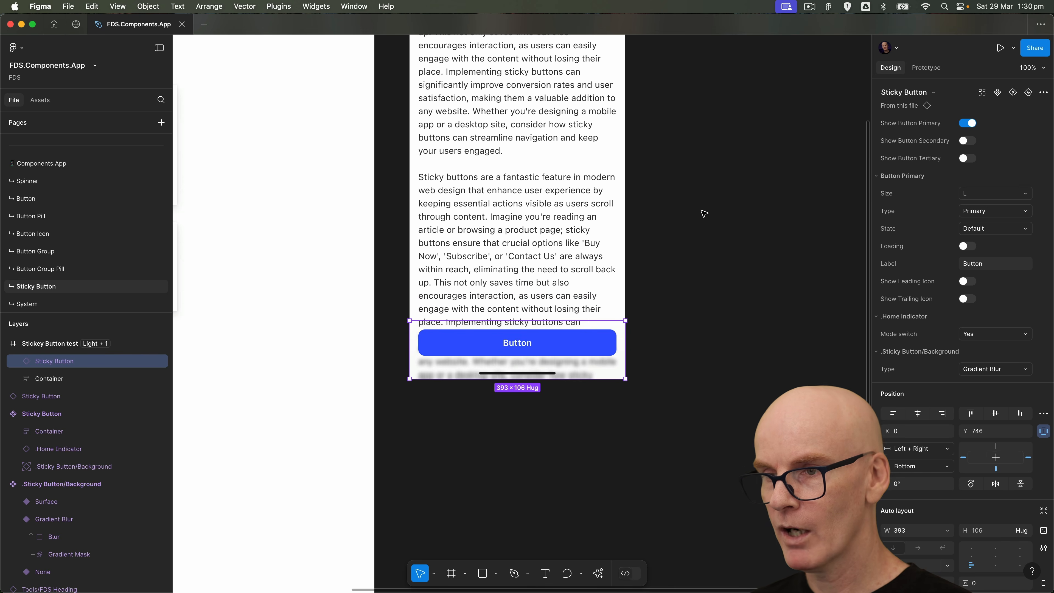
left_click(708, 202)
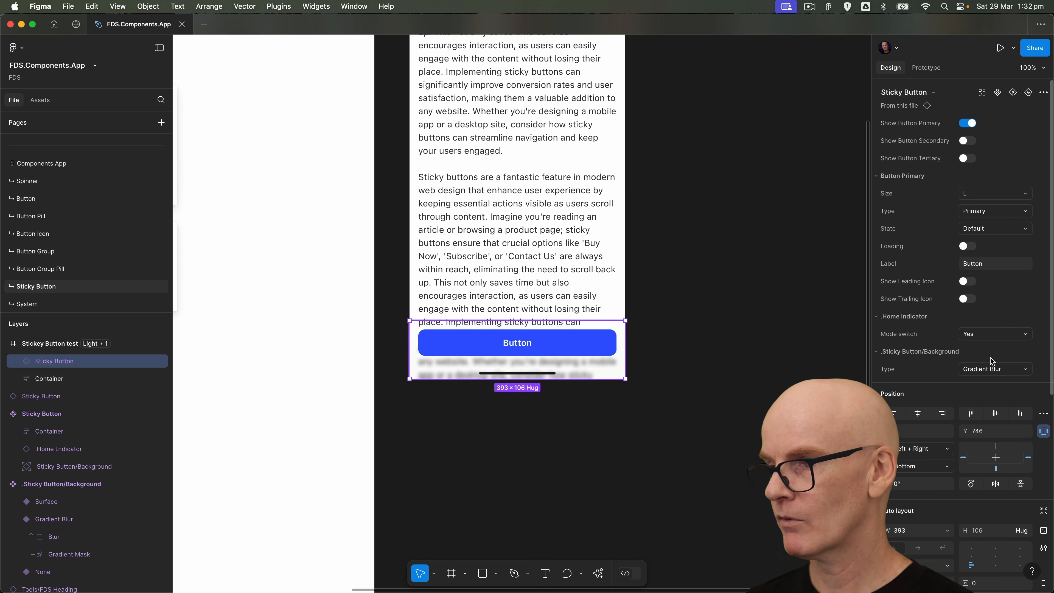
Switch the test instance's .Sticky Button/Background type to None and back to Gradient Blur
left_click(995, 369)
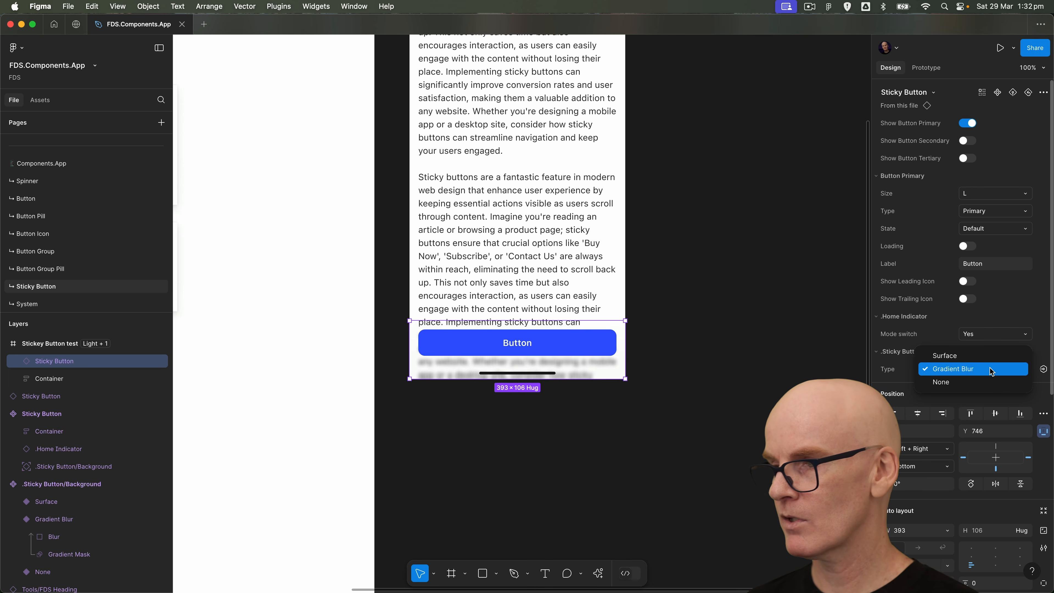
left_click(971, 381)
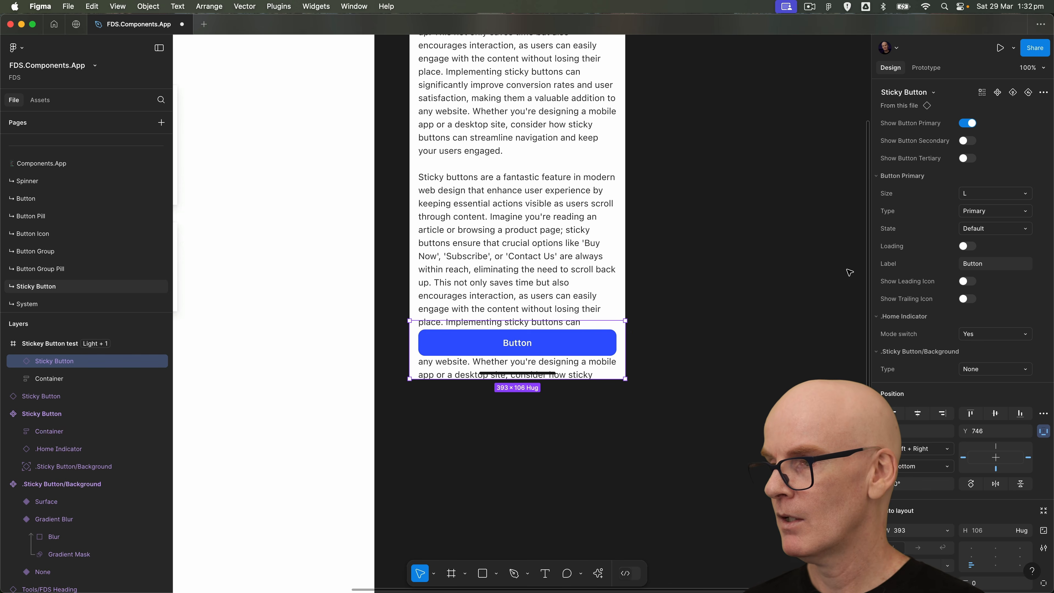
left_click(981, 368)
left_click(980, 357)
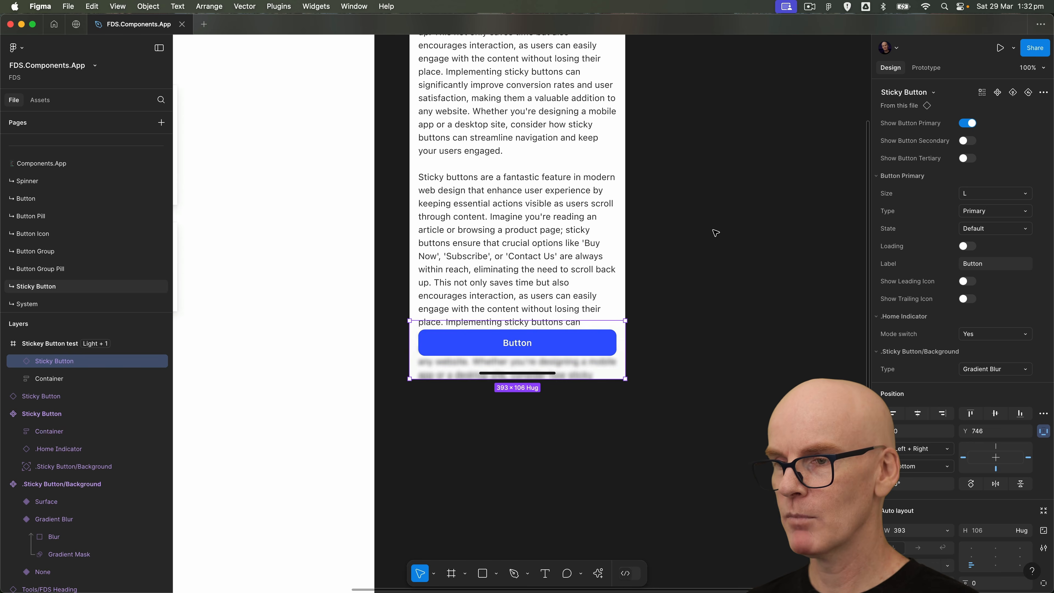
left_click(710, 225)
Turn Show Button Secondary back on for the test frame's Sticky Button instance
left_click_drag(729, 140, 752, 239)
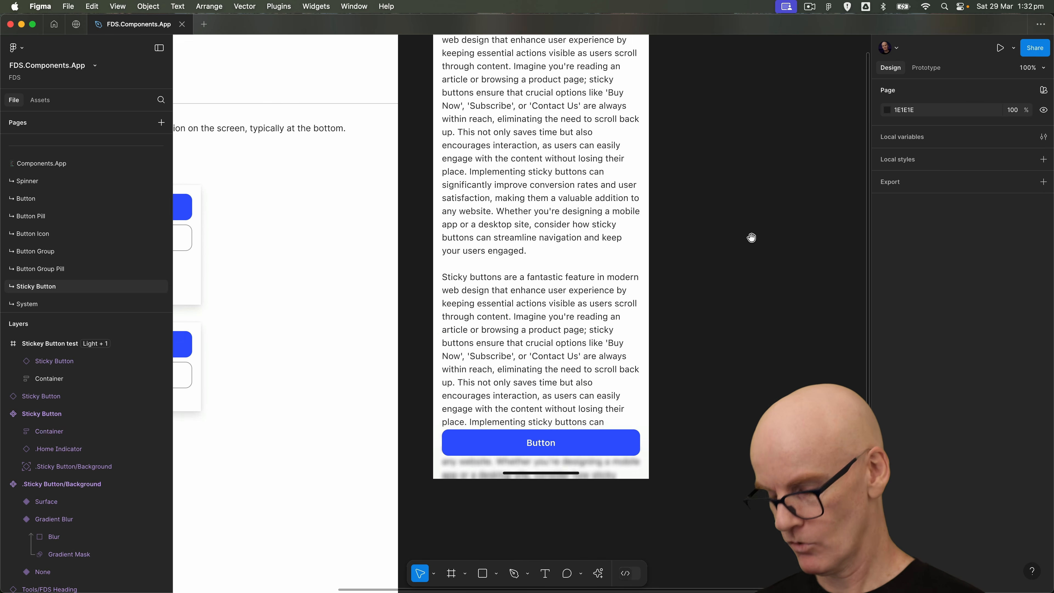
key("super+minus")
scroll(739, 210, "down", 5)
scroll(777, 181, "left", 4)
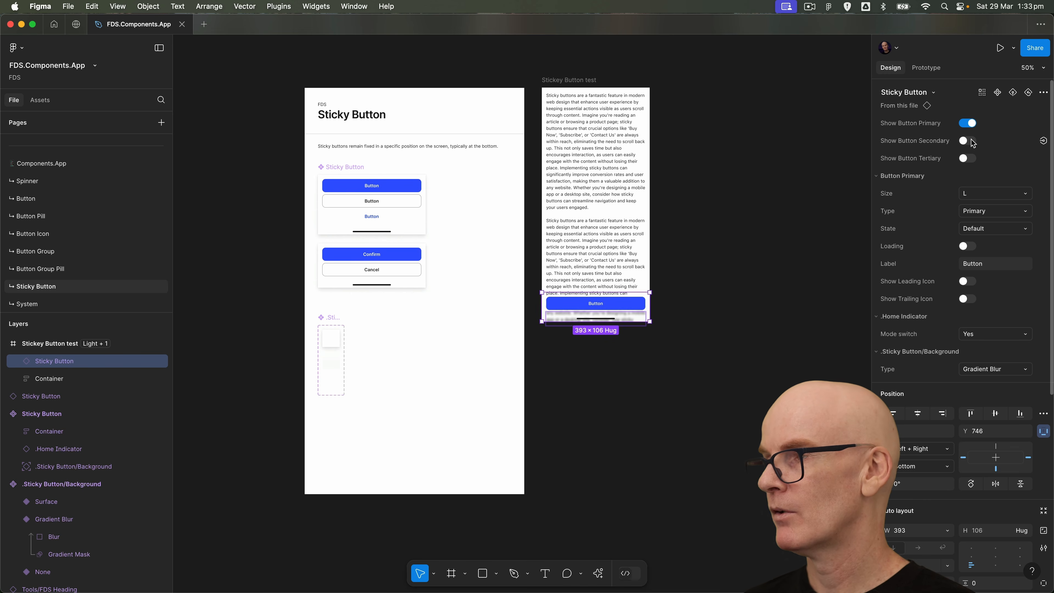
left_click(971, 142)
left_click(739, 201)
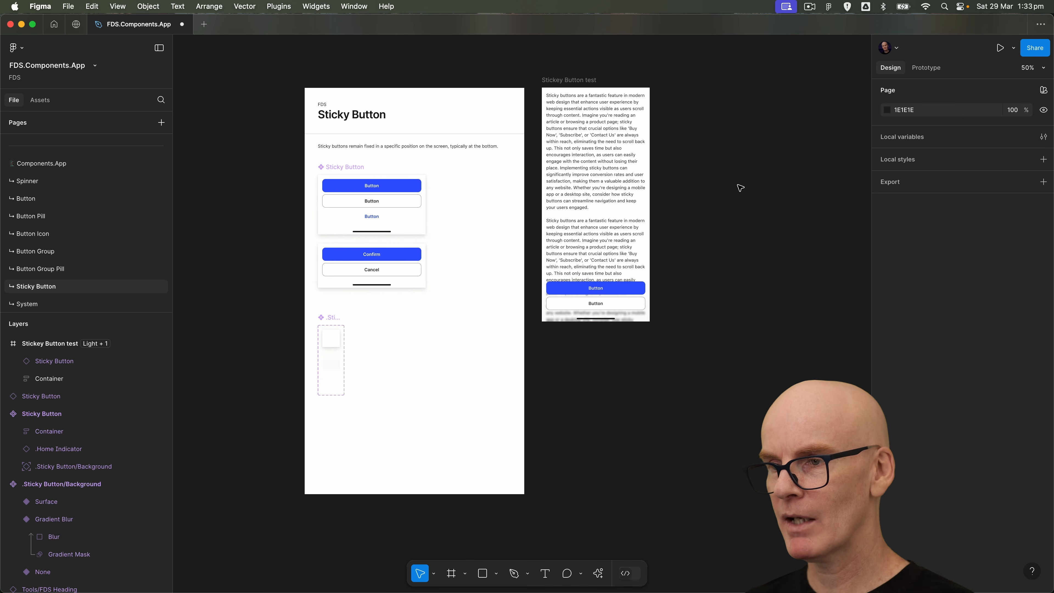
Move the Stickey Button test frame below Tools/FDS Heading in the layer order and collapse the expanded layers
left_click(552, 81)
left_click_drag(39, 342, 39, 515)
left_click(5, 378)
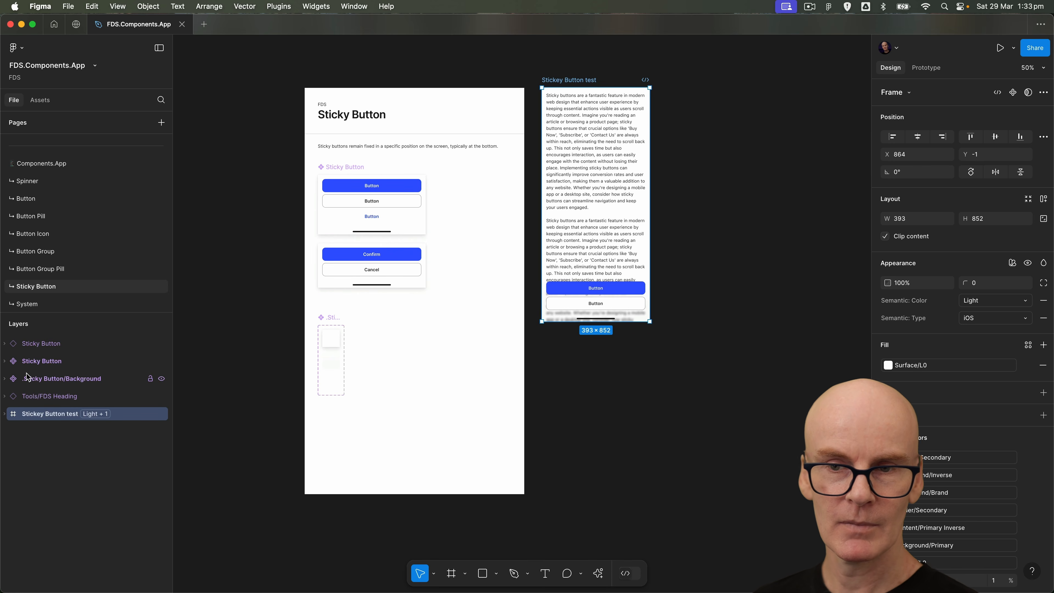
Move the .Sticky Button/Background component set up so it sits closer beneath the Confirm/Cancel example
left_click(32, 380)
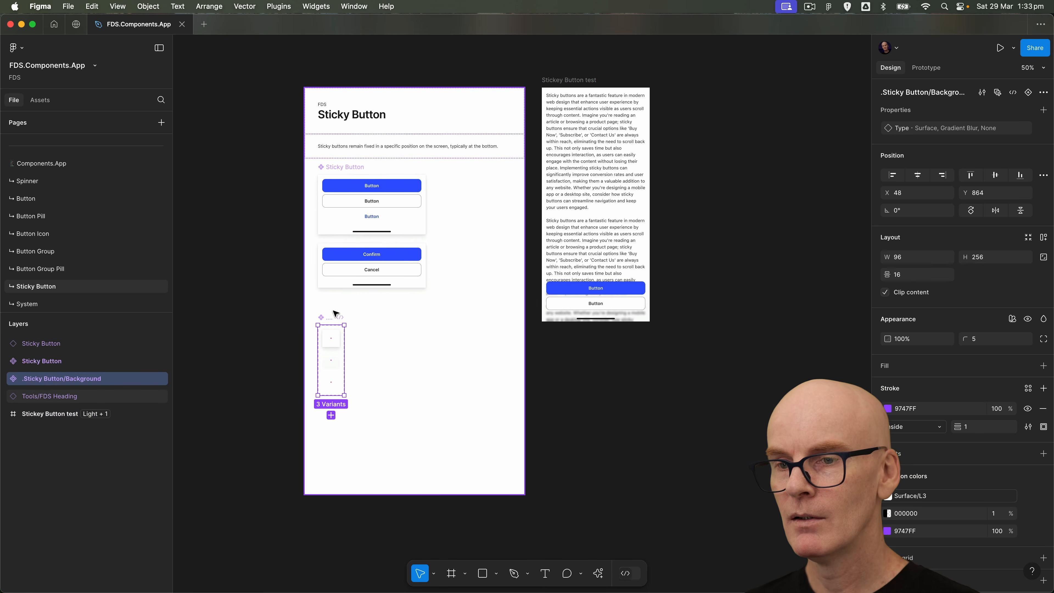
key("shift+Up")
key("shift+Up")
key("shift+Up")
key("shift+Up")
key("shift+Up")
key("shift+Up")
key("shift+Up")
key("shift+Up")
key("shift+Up")
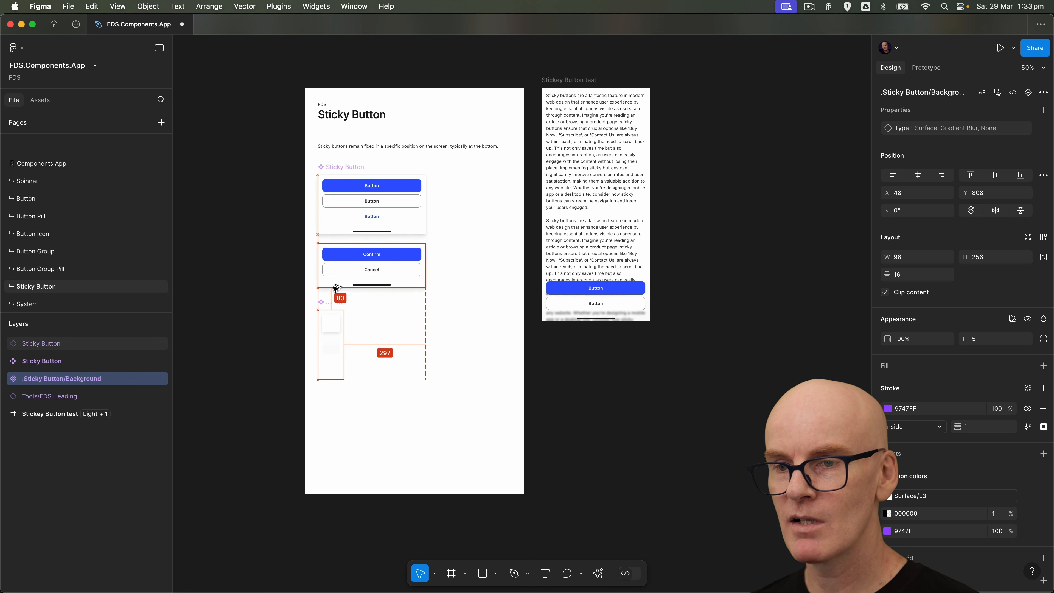
left_click(263, 228)
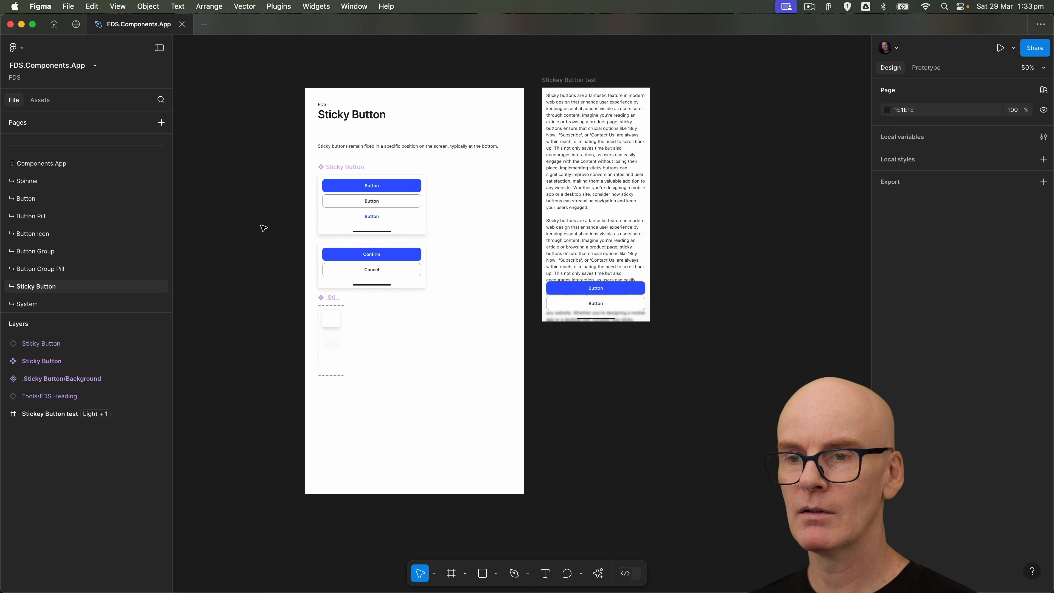